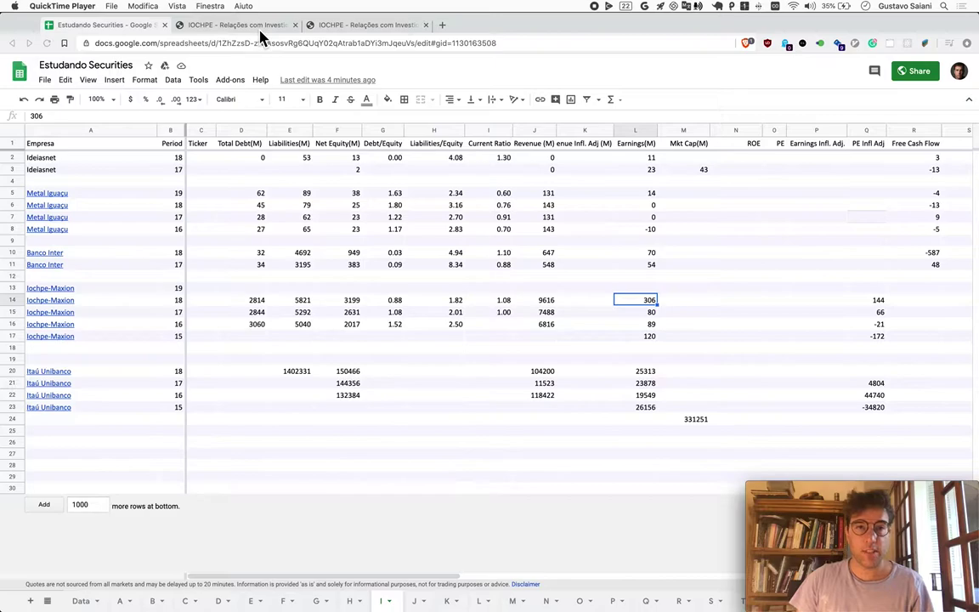
Look at the Iochpe-Maxion investor relations website and return to the Estudando Securities spreadsheet
{"action": "left_click", "coordinate": [260, 33]}
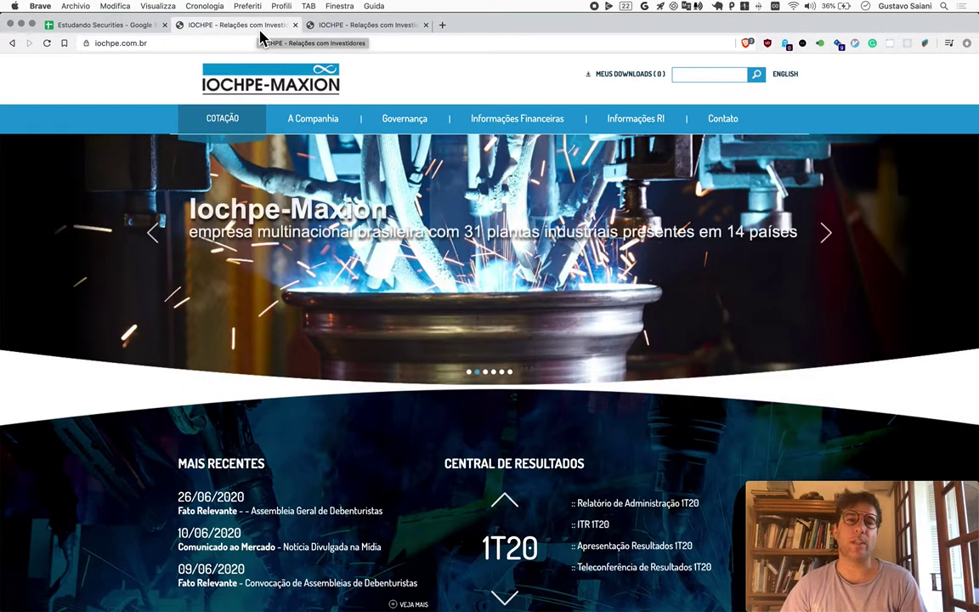
{"action": "left_click", "coordinate": [95, 31]}
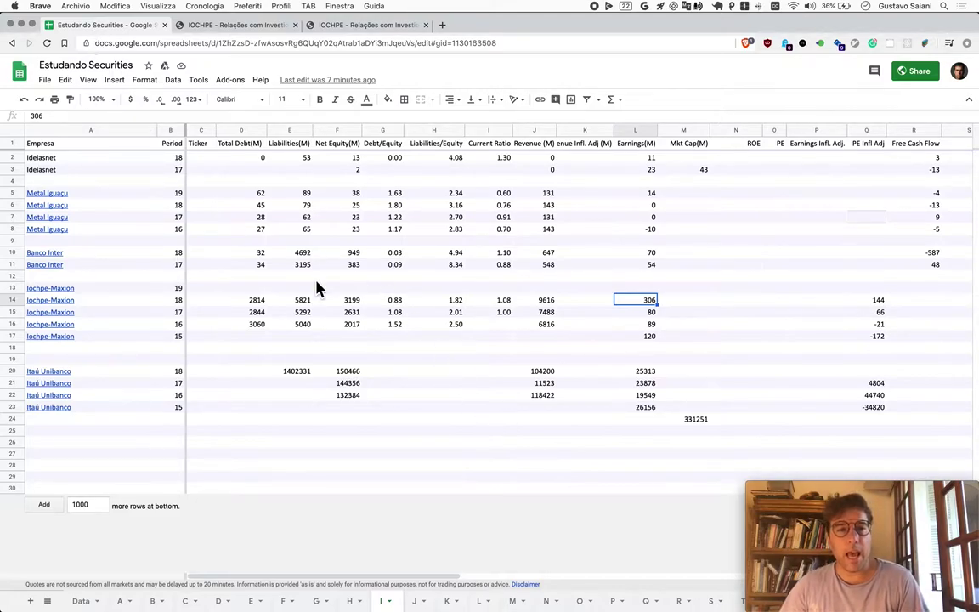
{"action": "mouse_move", "coordinate": [34, 339]}
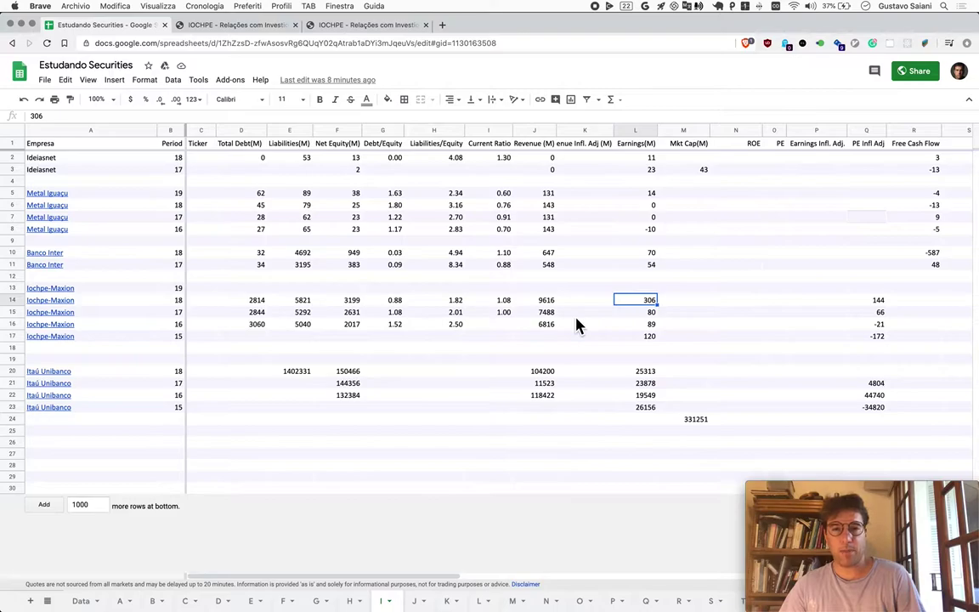
Move Iochpe-Maxion's four values for periods 18 to 15 from the PE Infl Adj column to the Free Cash Flow column
{"action": "scroll", "coordinate": [464, 317], "scroll_direction": "right", "scroll_amount": 1}
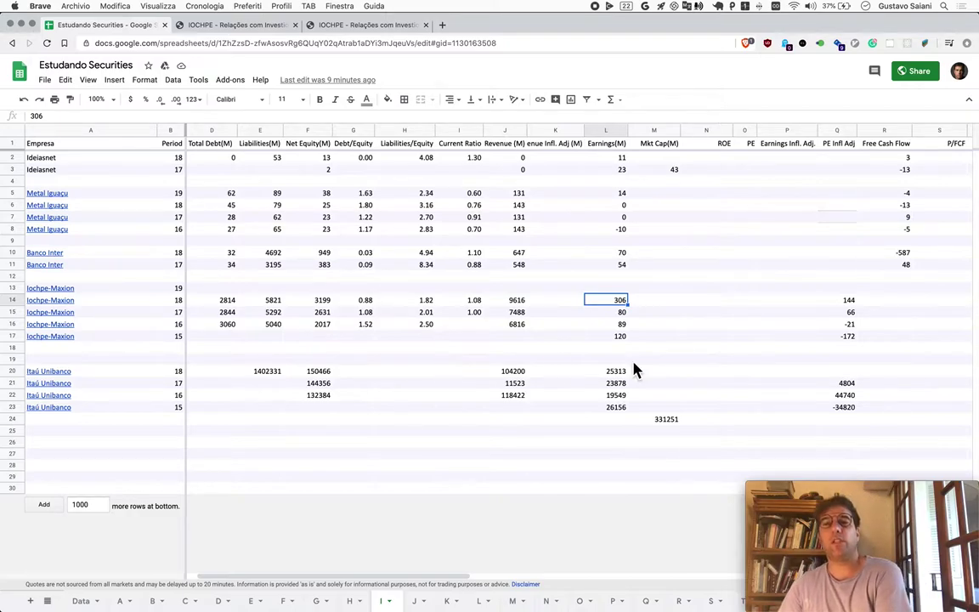
{"action": "scroll", "coordinate": [797, 427], "scroll_direction": "right", "scroll_amount": 3}
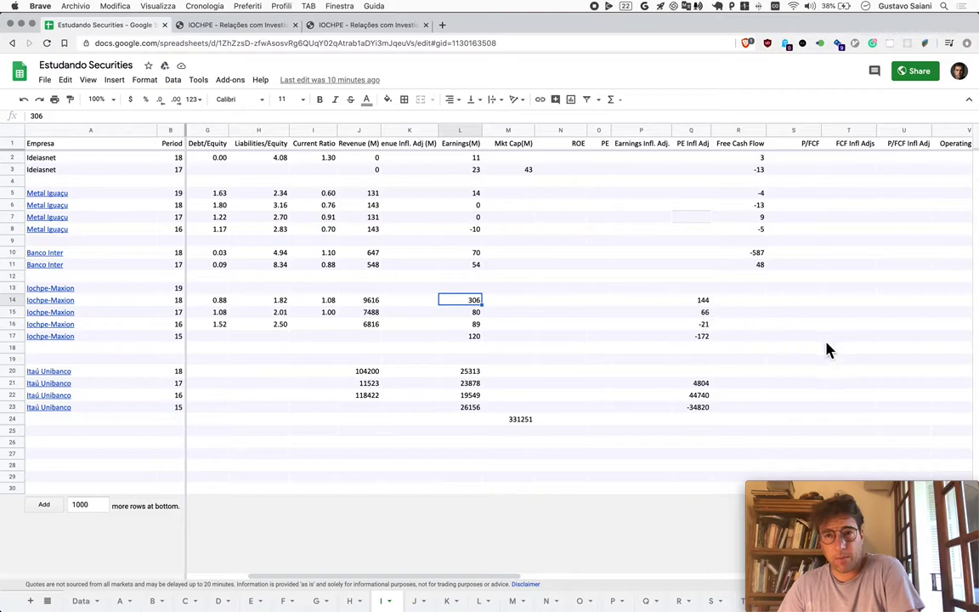
{"action": "left_click", "coordinate": [705, 300]}
{"action": "key", "text": "shift+Down"}
{"action": "key", "text": "shift+Down"}
{"action": "key", "text": "shift+Down"}
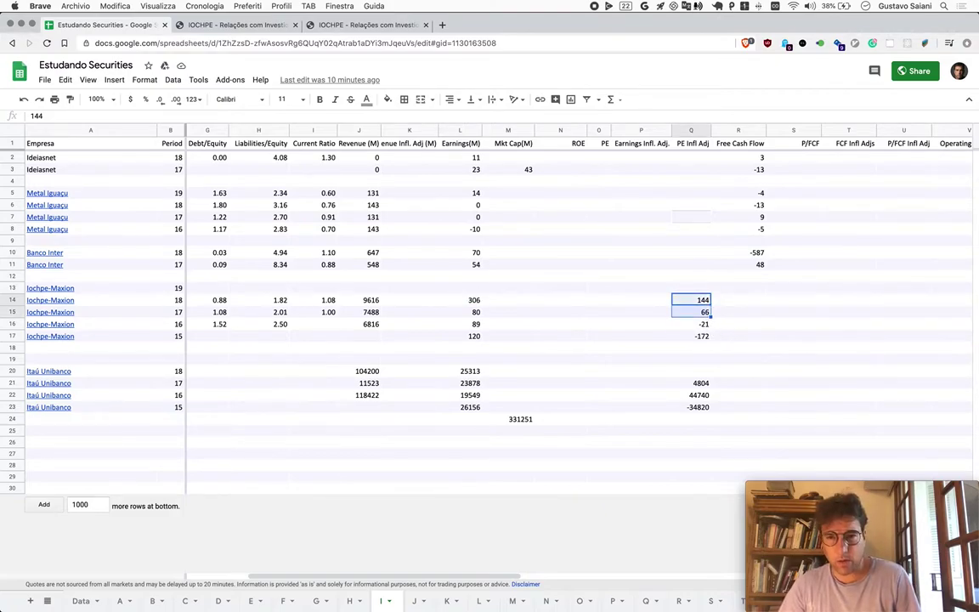
{"action": "key", "text": "ctrl+c"}
{"action": "left_click", "coordinate": [738, 300]}
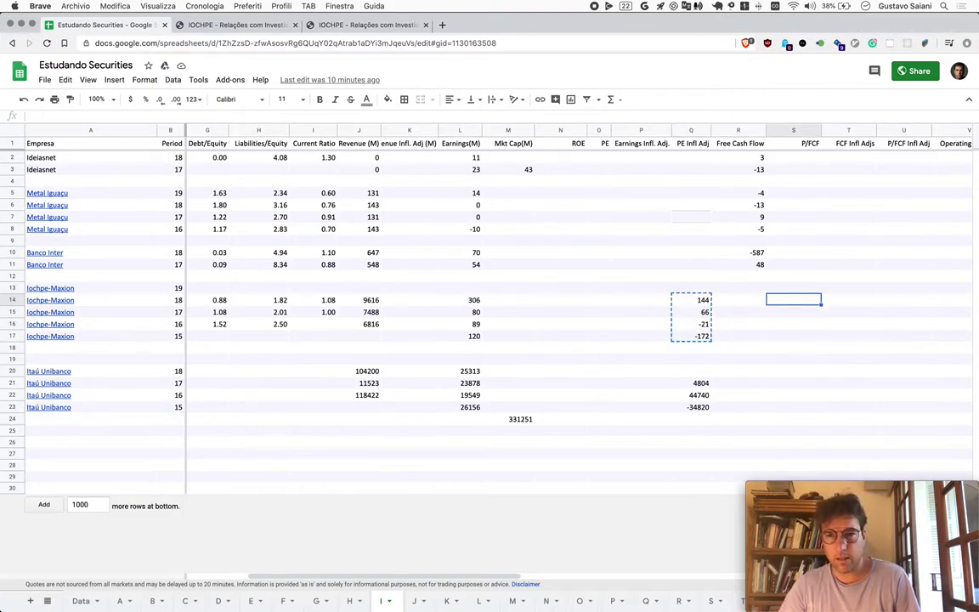
{"action": "key", "text": "ctrl+v"}
Move Itaú Unibanco's three values for periods 17 to 15 from the PE Infl Adj column to the Free Cash Flow column
{"action": "key", "text": "Down"}
{"action": "key", "text": "Down"}
{"action": "key", "text": "Down"}
{"action": "key", "text": "Down"}
{"action": "key", "text": "Down"}
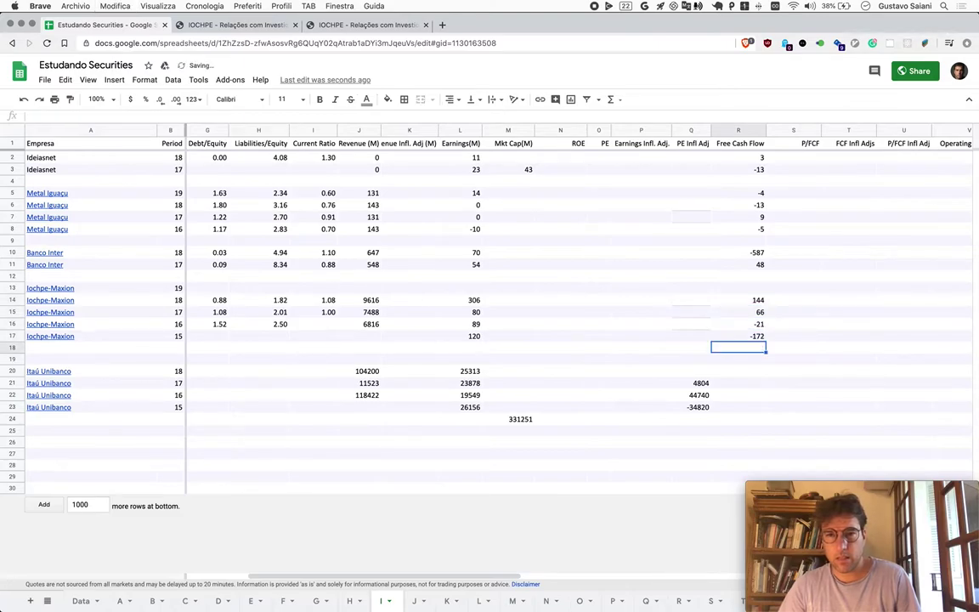
{"action": "key", "text": "Left"}
{"action": "key", "text": "Down"}
{"action": "key", "text": "Down"}
{"action": "key", "text": "shift+Down"}
{"action": "key", "text": "shift+Down"}
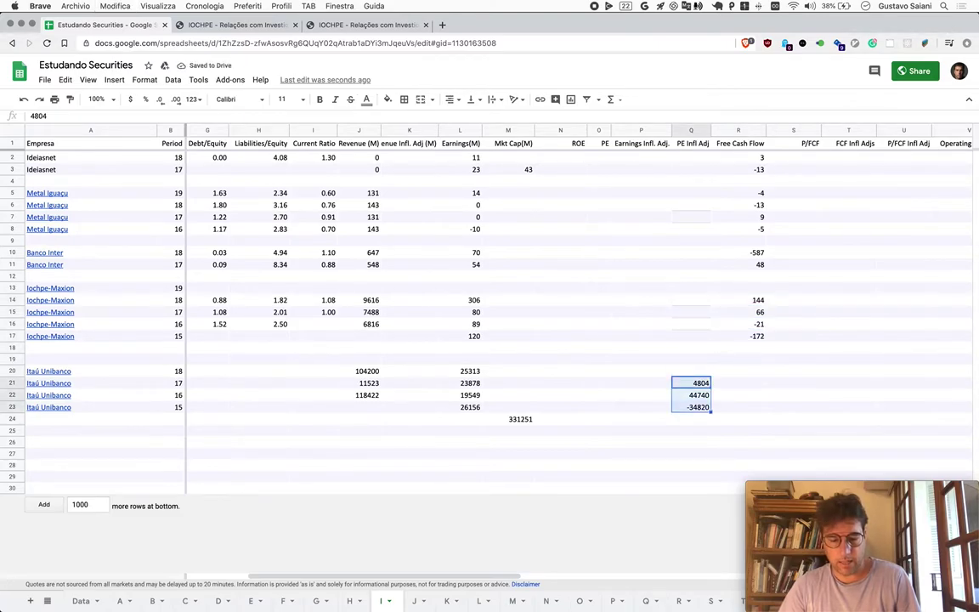
{"action": "key", "text": "ctrl+c"}
{"action": "key", "text": "Right"}
{"action": "key", "text": "ctrl+v"}
{"action": "key", "text": "Up"}
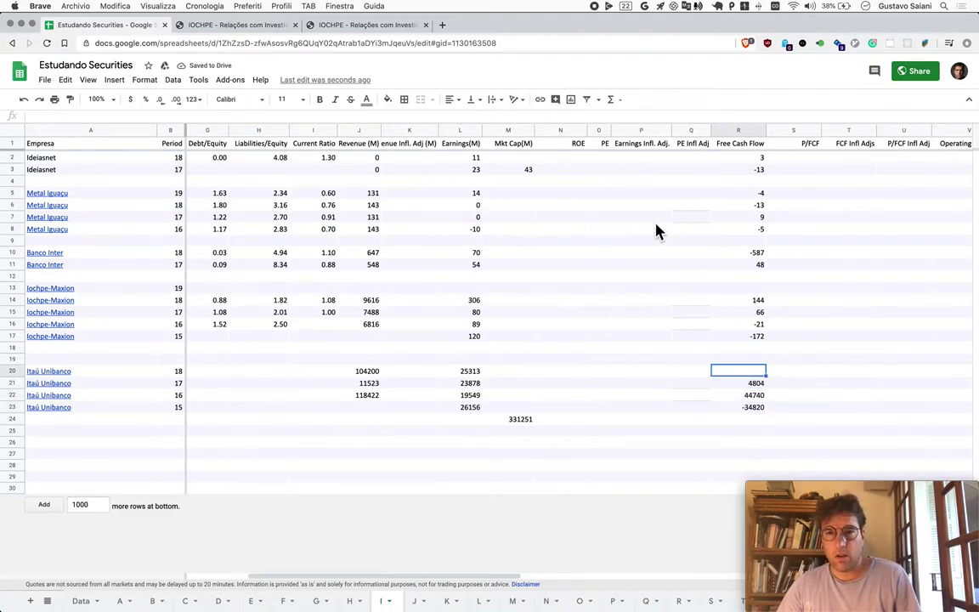
Copy the formatting of empty cell Q4 onto the PE Infl Adj column from row 5 through row 30
{"action": "left_click", "coordinate": [691, 181]}
{"action": "left_click", "coordinate": [72, 100]}
{"action": "left_click_drag", "start_coordinate": [689, 194], "coordinate": [704, 520]}
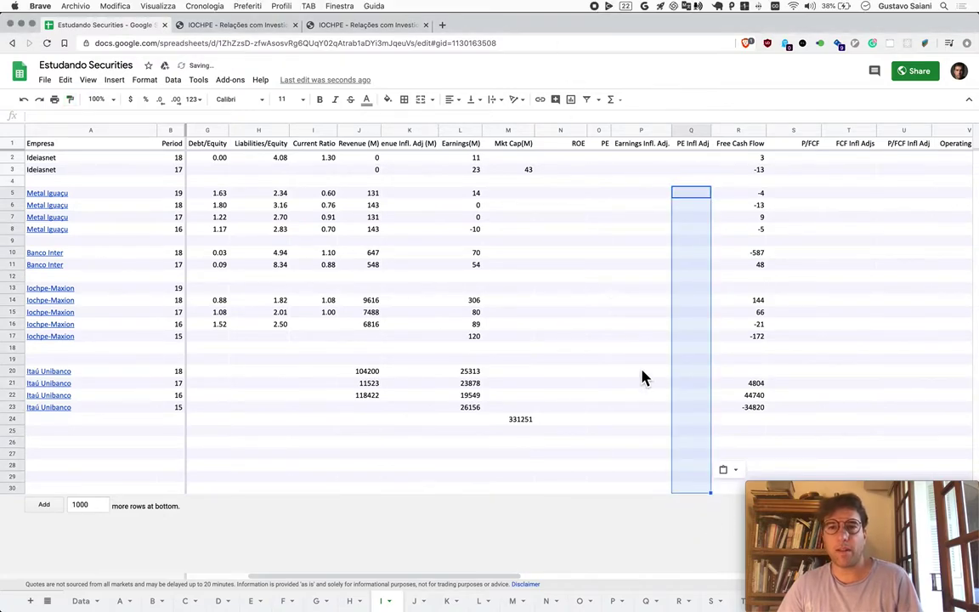
{"action": "left_click", "coordinate": [687, 350]}
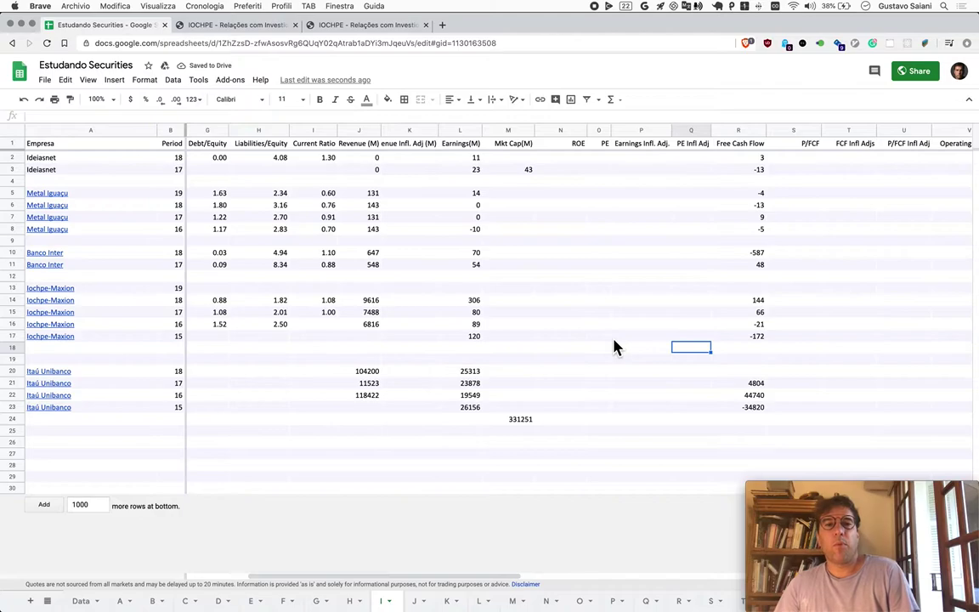
{"action": "key", "text": "super+z"}
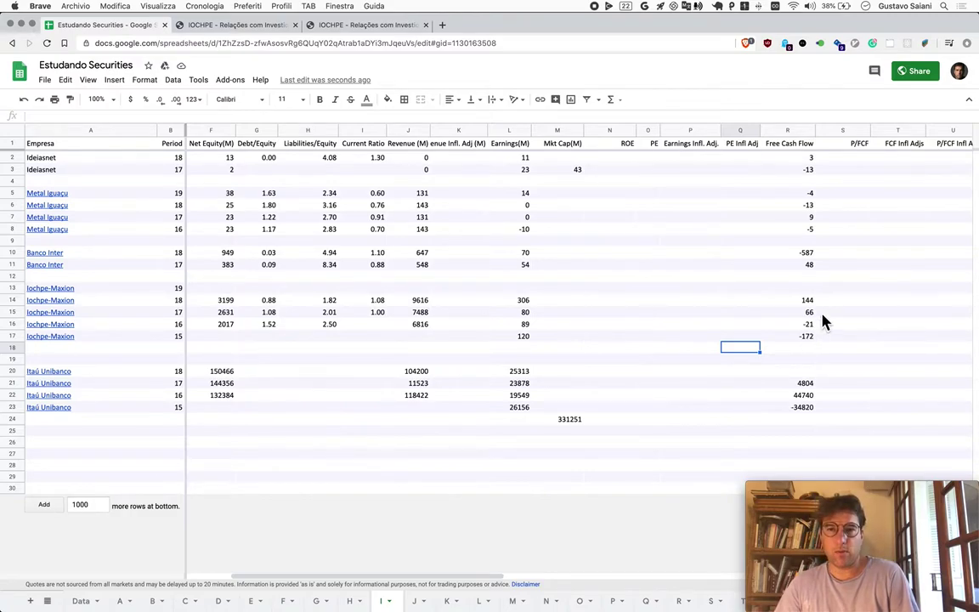
{"action": "key", "text": "super+z"}
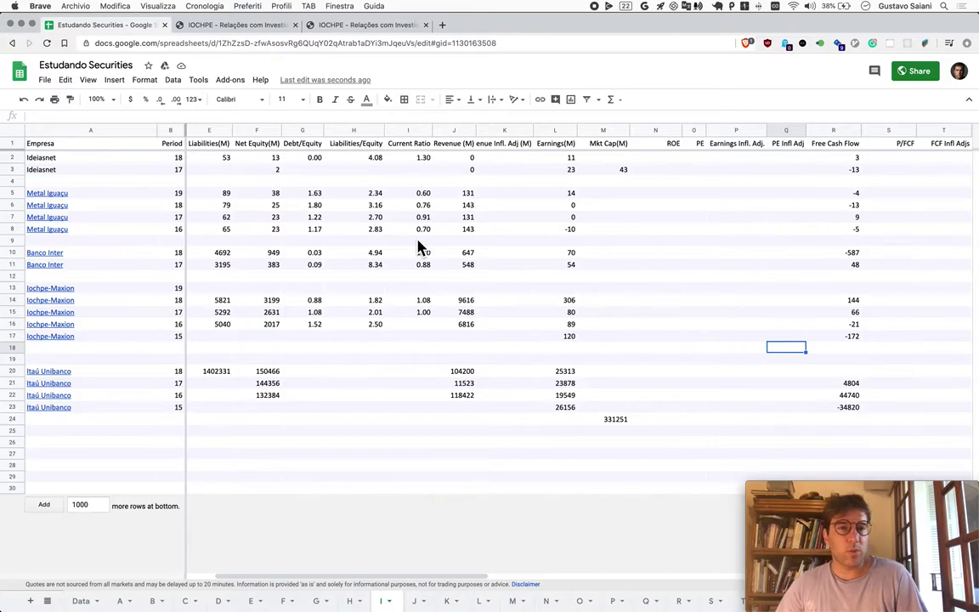
{"action": "key", "text": "ctrl+z"}
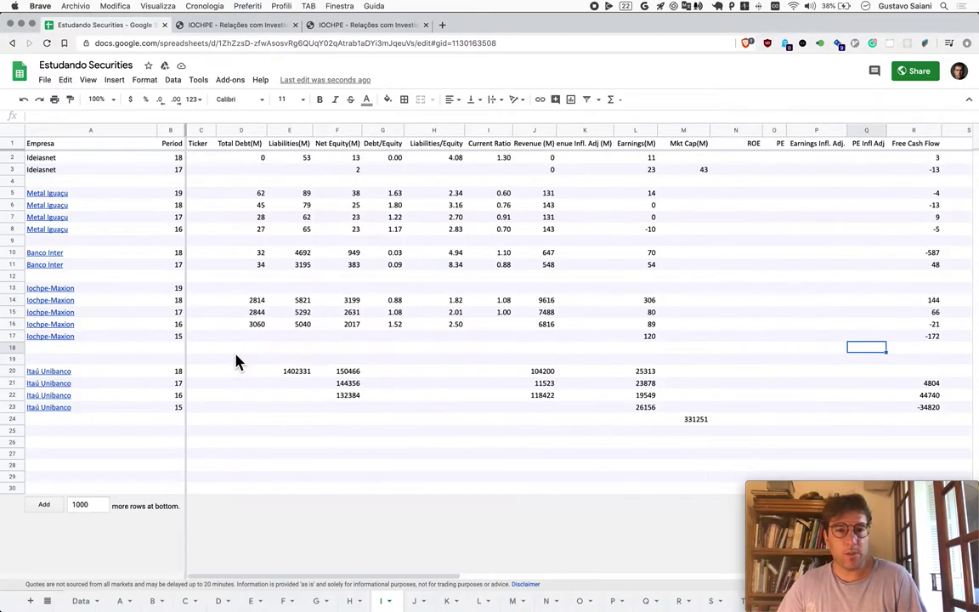
Switch to Preview and find the consolidated 2019 total equity in the balance sheet of IMSA_4T19_DF_VF.pdf
{"action": "key", "text": "super+Tab"}
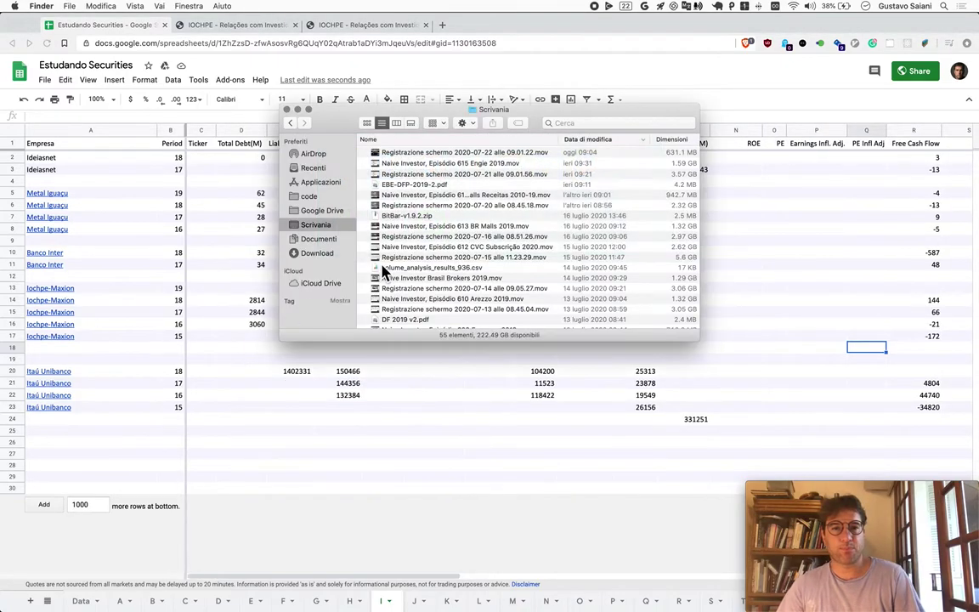
{"action": "key", "text": "super+Tab"}
{"action": "key", "text": "Tab"}
{"action": "key", "text": "Tab"}
{"action": "key", "text": "Tab"}
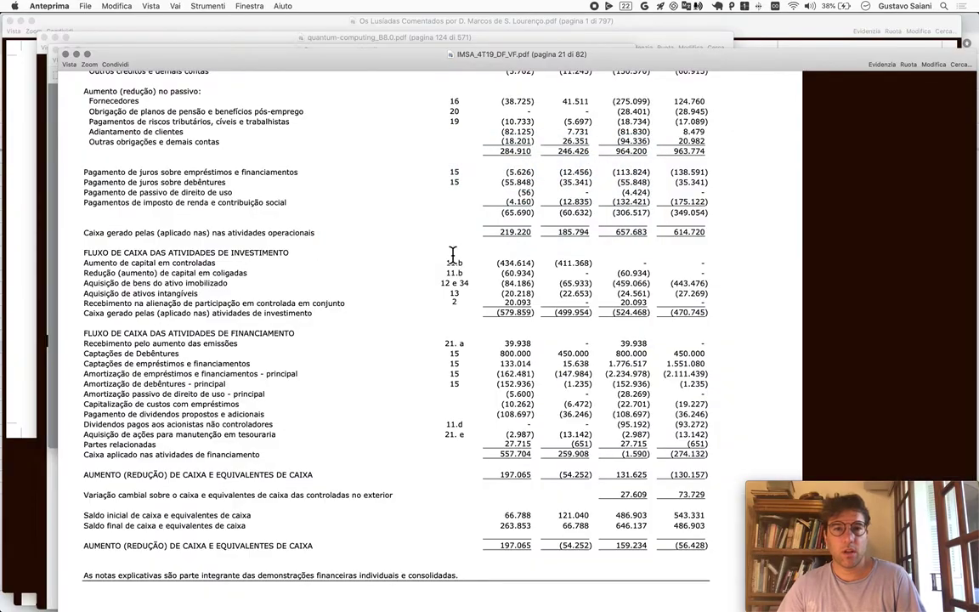
{"action": "scroll", "coordinate": [387, 295], "scroll_direction": "up", "scroll_amount": 5}
{"action": "scroll", "coordinate": [387, 296], "scroll_direction": "up", "scroll_amount": 15}
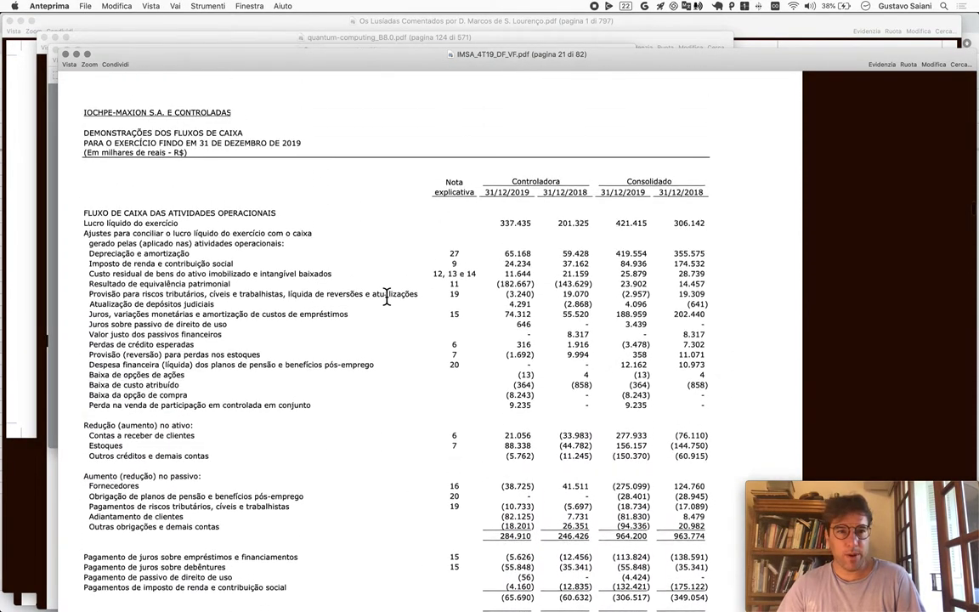
{"action": "scroll", "coordinate": [387, 296], "scroll_direction": "up", "scroll_amount": 15}
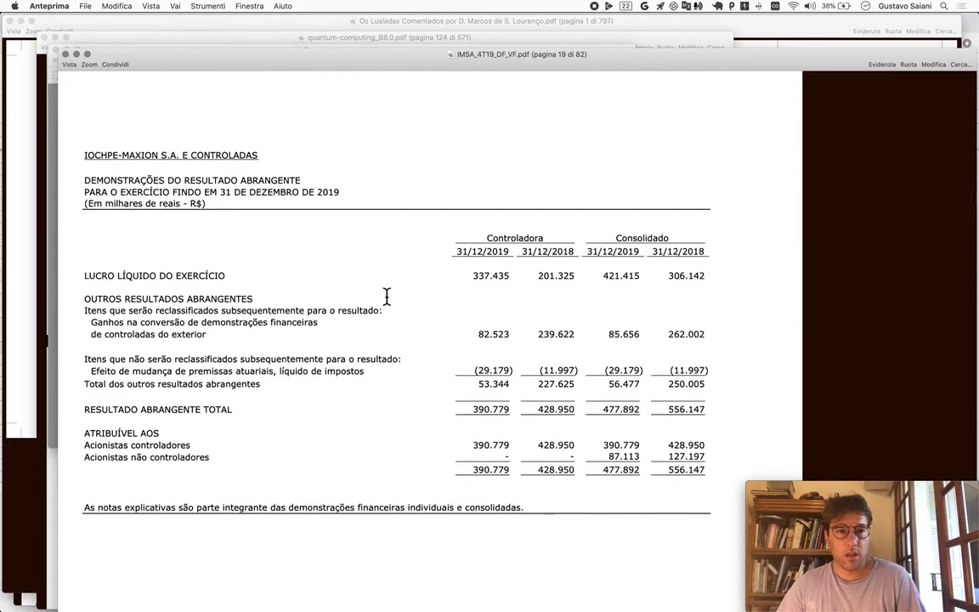
{"action": "scroll", "coordinate": [387, 296], "scroll_direction": "up", "scroll_amount": 10}
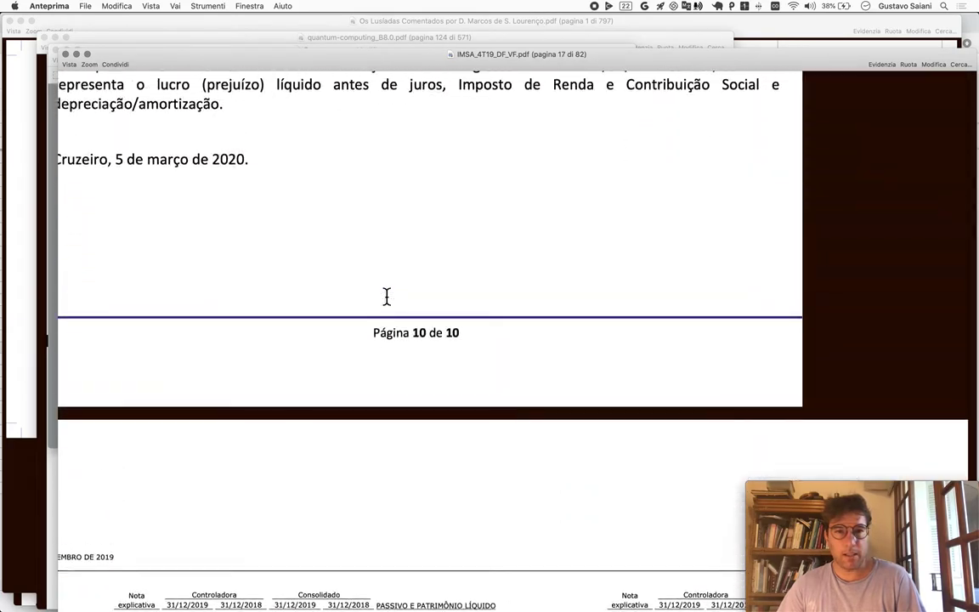
{"action": "scroll", "coordinate": [387, 295], "scroll_direction": "down", "scroll_amount": 6}
{"action": "scroll", "coordinate": [387, 296], "scroll_direction": "left", "scroll_amount": 8}
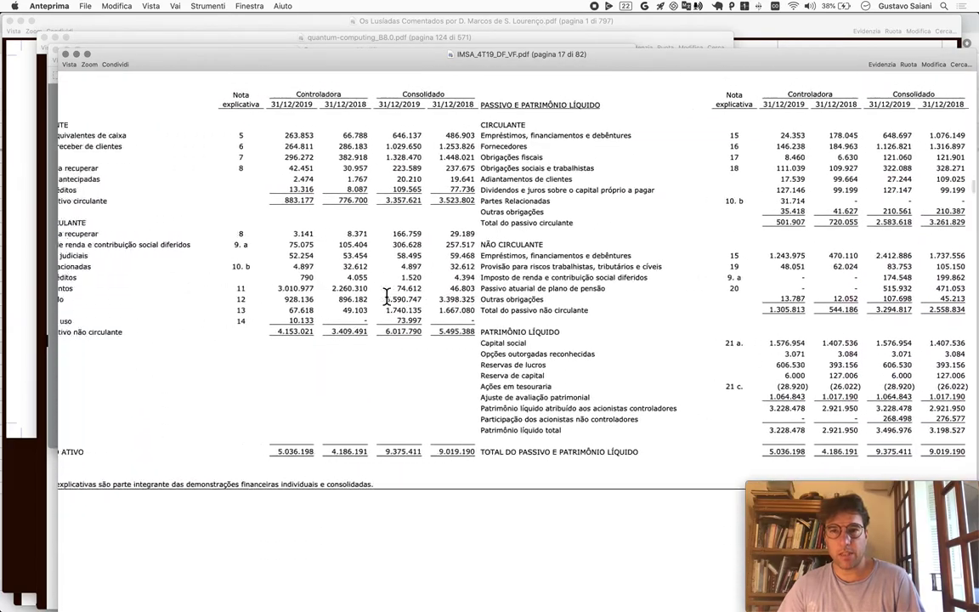
{"action": "scroll", "coordinate": [387, 296], "scroll_direction": "right", "scroll_amount": 7}
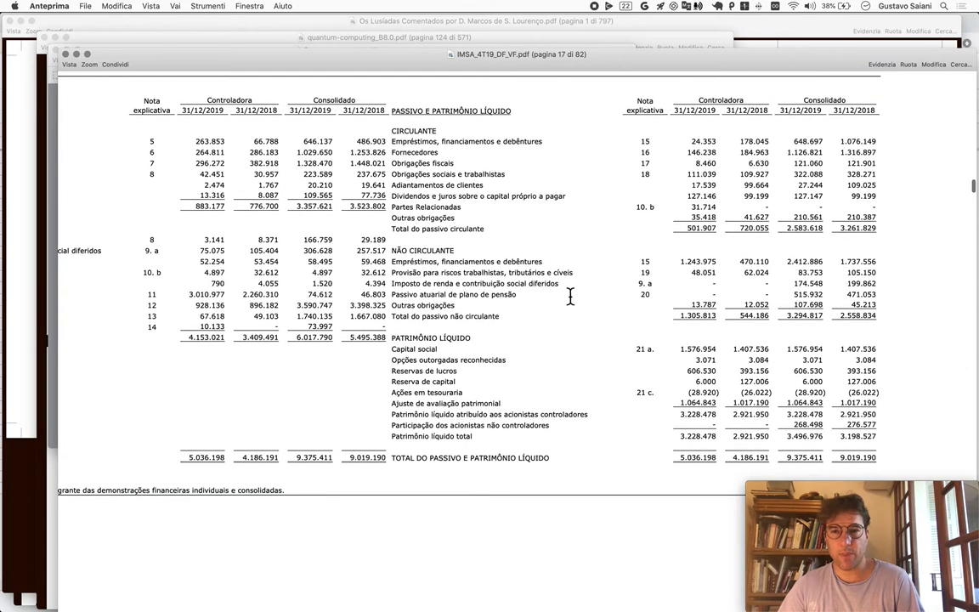
{"action": "scroll", "coordinate": [680, 221], "scroll_direction": "down", "scroll_amount": 1}
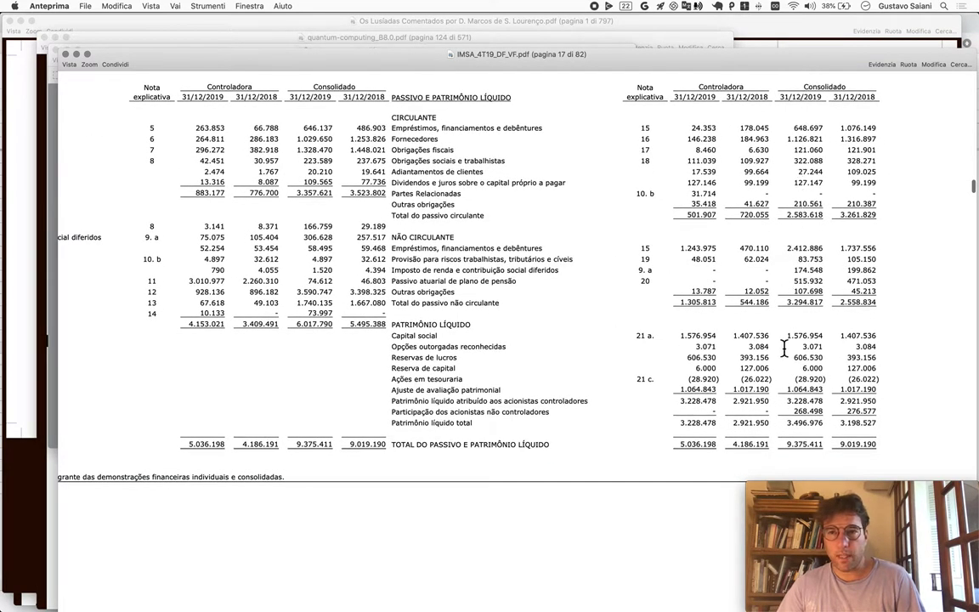
{"action": "scroll", "coordinate": [711, 323], "scroll_direction": "down", "scroll_amount": 3}
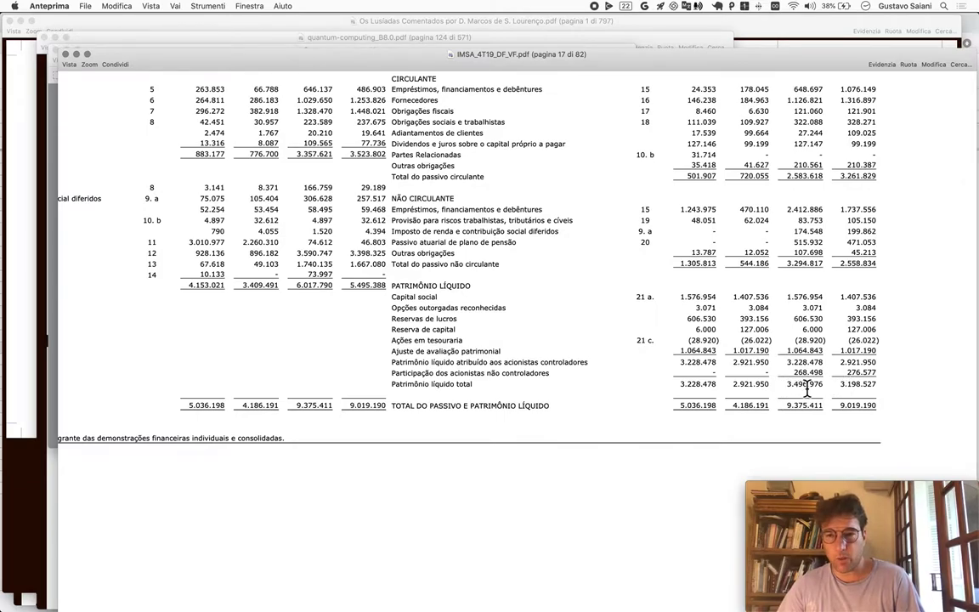
Switch back to the spreadsheet in Brave and enter 3497 as Iochpe-Maxion's Net Equity for period 19
{"action": "key", "text": "super+Tab"}
{"action": "key", "text": "super+Tab"}
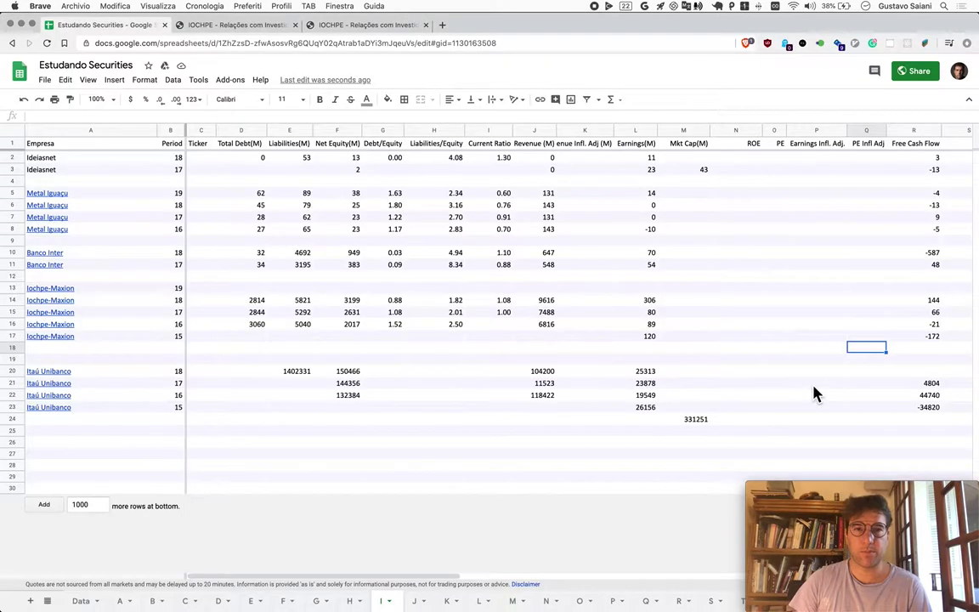
{"action": "left_click", "coordinate": [340, 289]}
{"action": "type", "text": "3497"}
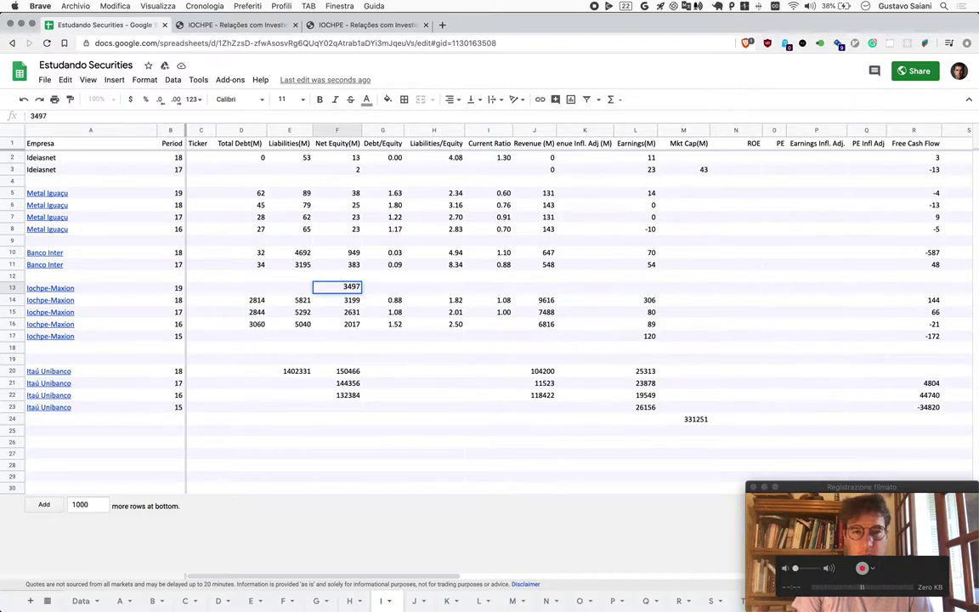
{"action": "key", "text": "Return"}
{"action": "key", "text": "Down"}
{"action": "key", "text": "Down"}
{"action": "key", "text": "Up"}
{"action": "key", "text": "Up"}
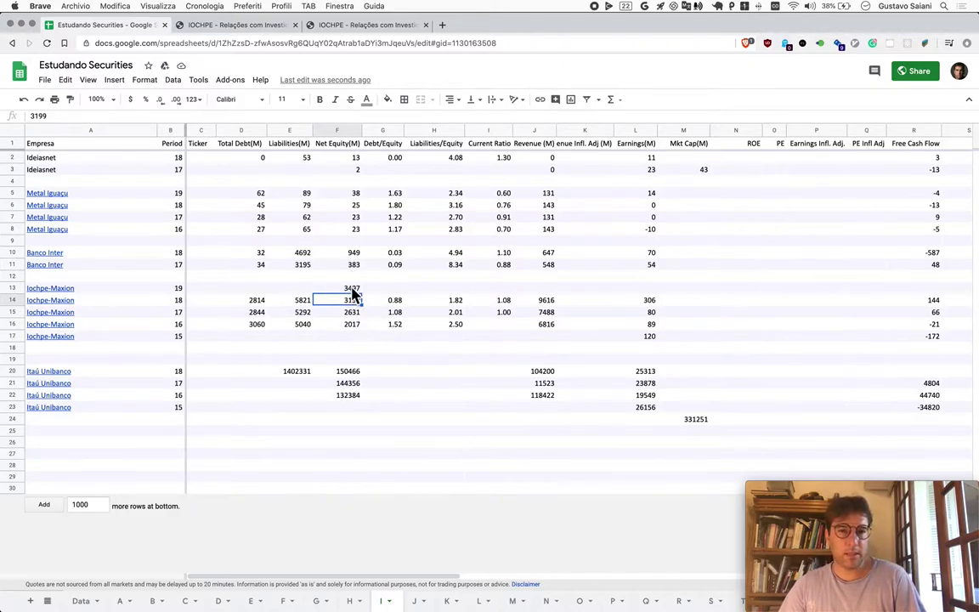
Look up the consolidated 2019 current and non-current liabilities in the PDF and add 2584 and 3295 in Calculator
{"action": "key", "text": "super+Tab"}
{"action": "key", "text": "super+Tab"}
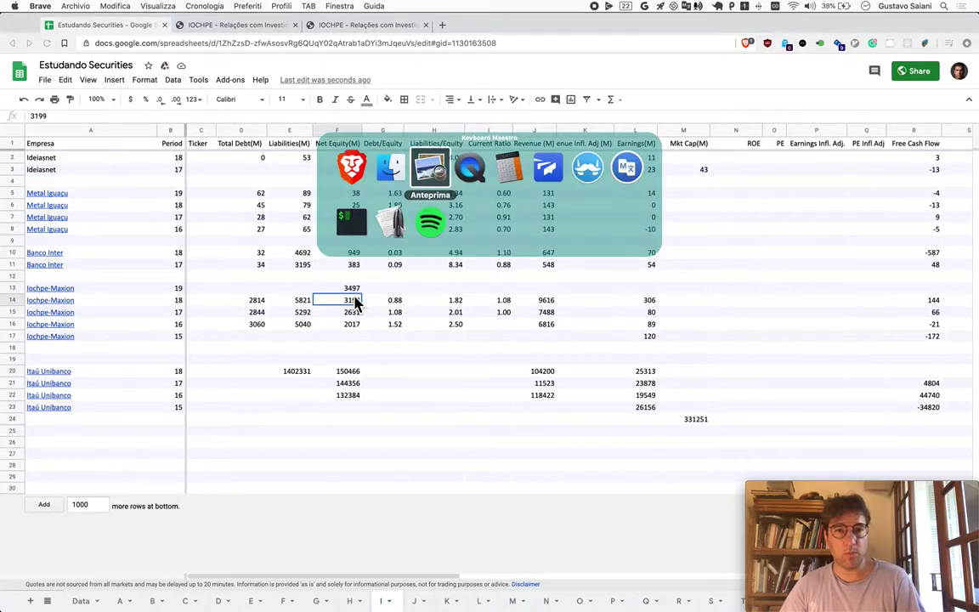
{"action": "scroll", "coordinate": [357, 304], "scroll_direction": "up", "scroll_amount": 5}
{"action": "scroll", "coordinate": [354, 310], "scroll_direction": "down", "scroll_amount": 4}
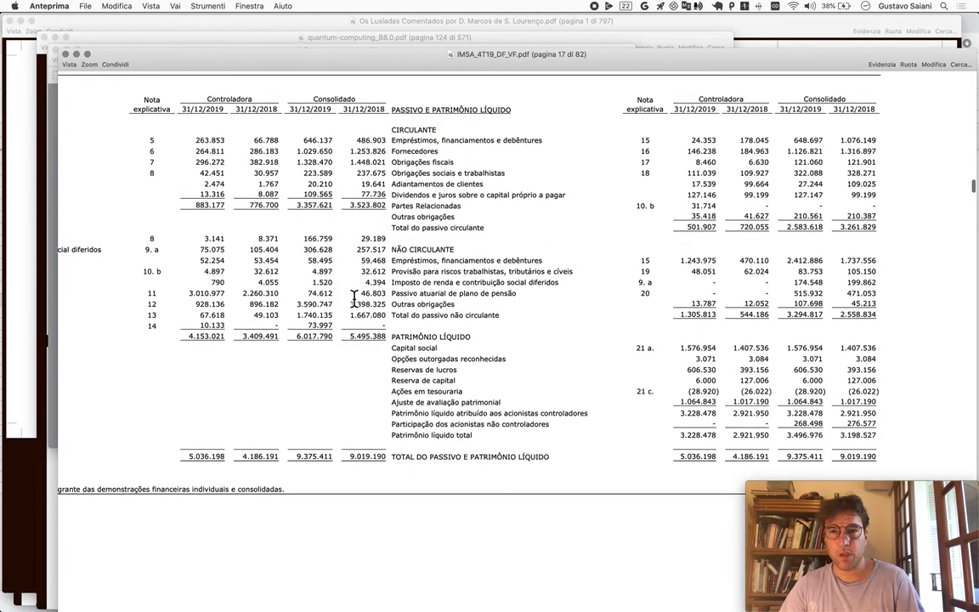
{"action": "key", "text": "super+Tab"}
{"action": "key", "text": "super+Tab"}
{"action": "key", "text": "super+Tab"}
{"action": "key", "text": "super+Tab"}
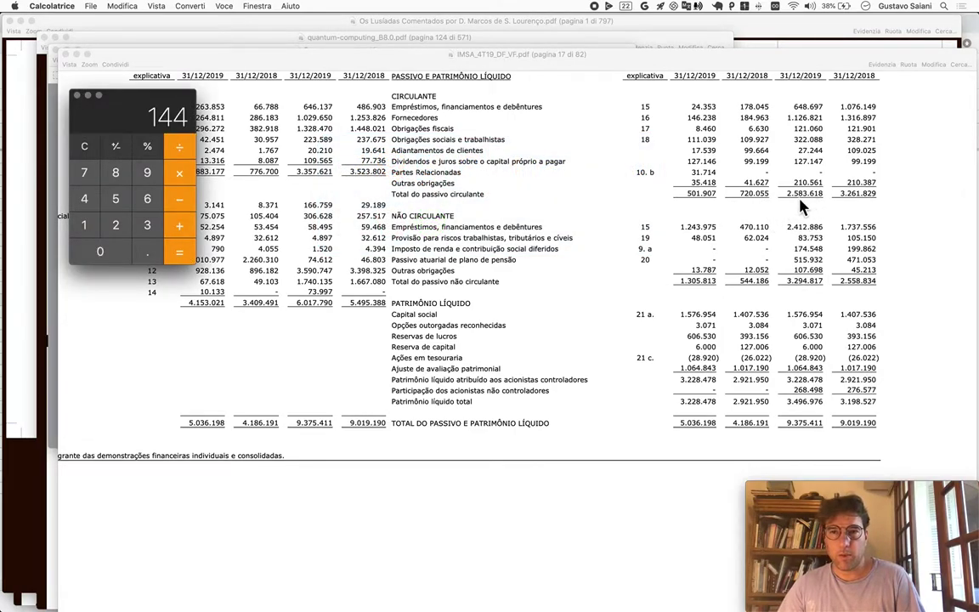
{"action": "type", "text": "2584"}
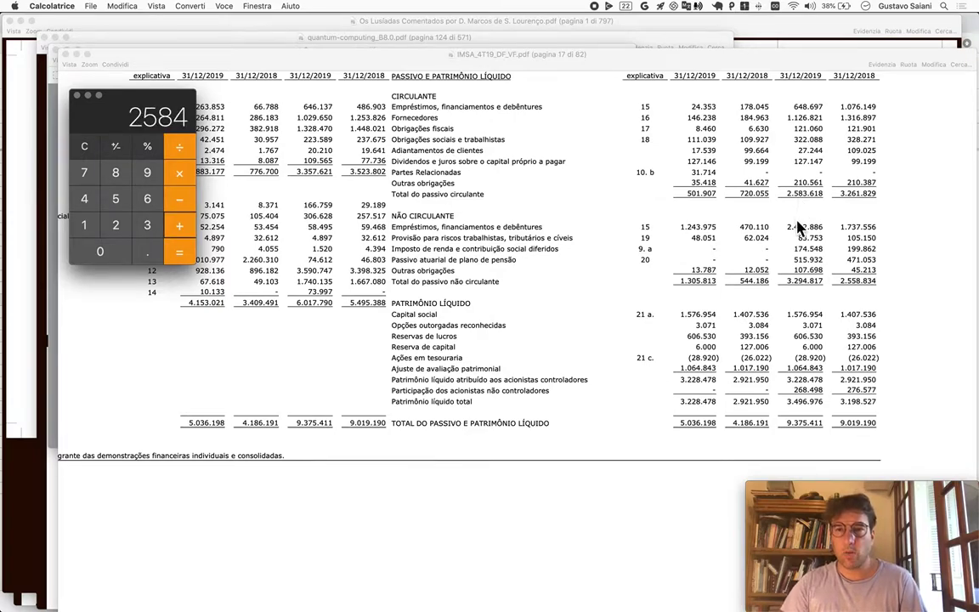
{"action": "type", "text": "+3295"}
{"action": "key", "text": "Return"}
Switch back to the spreadsheet in Brave and enter 5879 as Iochpe-Maxion's Liabilities for period 19
{"action": "key", "text": "super+Tab"}
{"action": "key", "text": "super+Tab"}
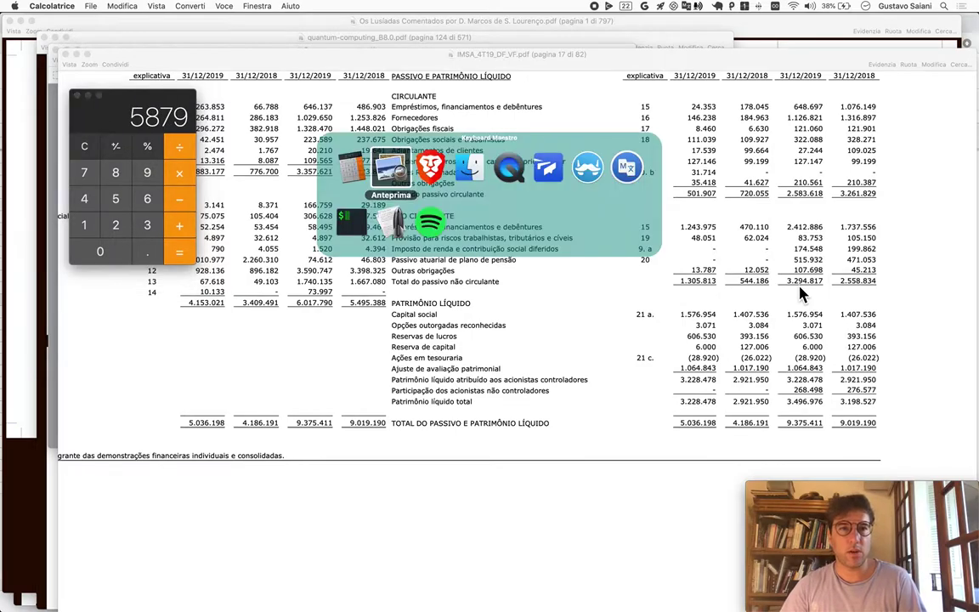
{"action": "type", "text": "5879"}
{"action": "key", "text": "Return"}
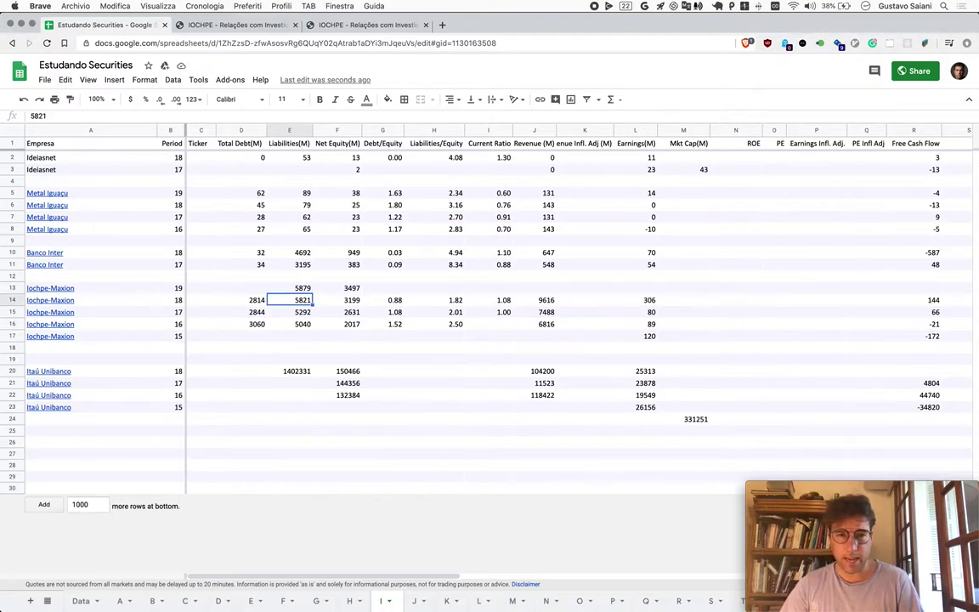
{"action": "key", "text": "Up"}
{"action": "key", "text": "Right"}
{"action": "key", "text": "Right"}
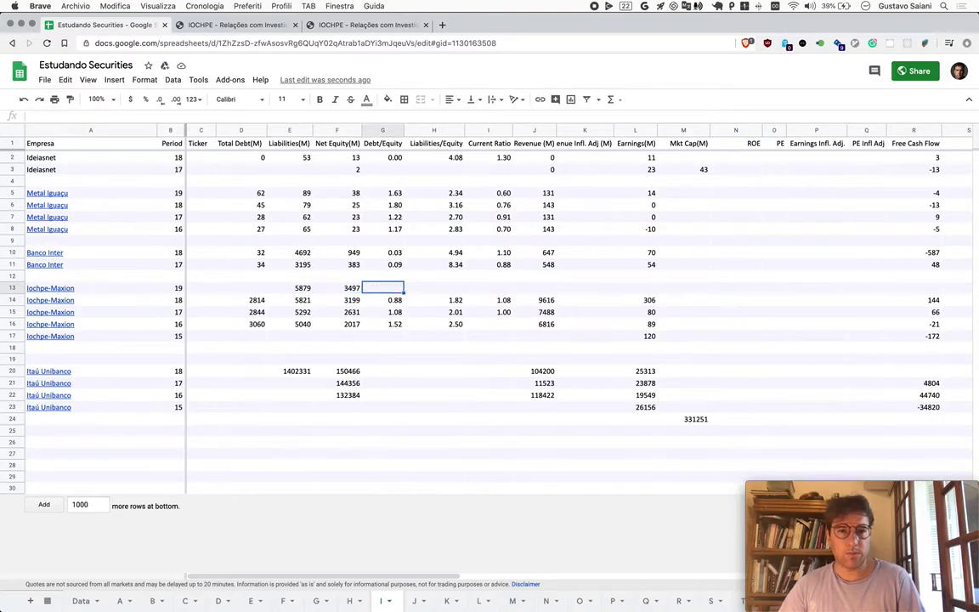
{"action": "key", "text": "Left"}
{"action": "key", "text": "Left"}
{"action": "key", "text": "Right"}
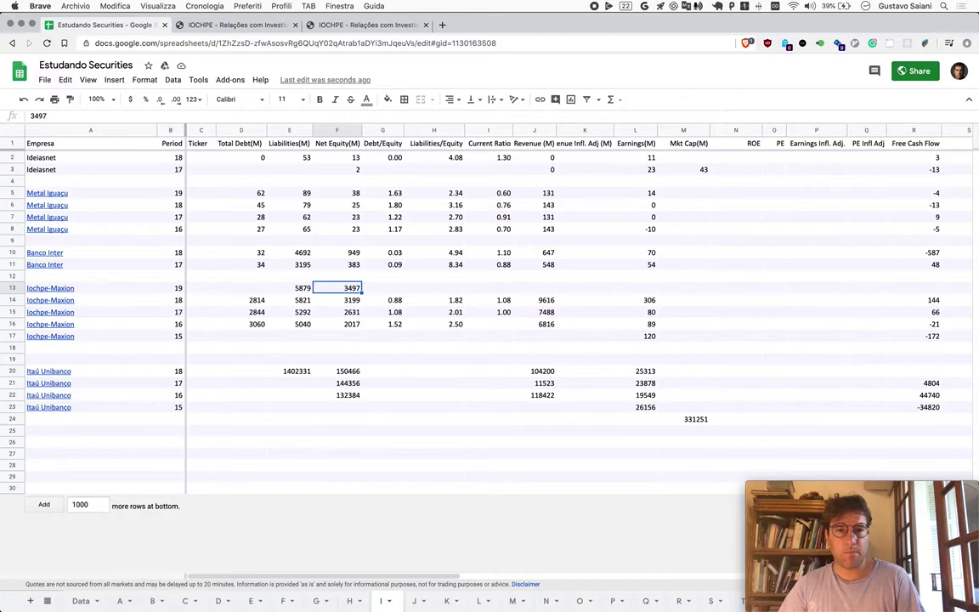
Switch to Preview and find the consolidated 2019 loans and debentures, current and non-current, in the IMSA_4T19_DF_VF.pdf balance sheet
{"action": "key", "text": "Right"}
{"action": "key", "text": "ctrl+alt+super+c"}
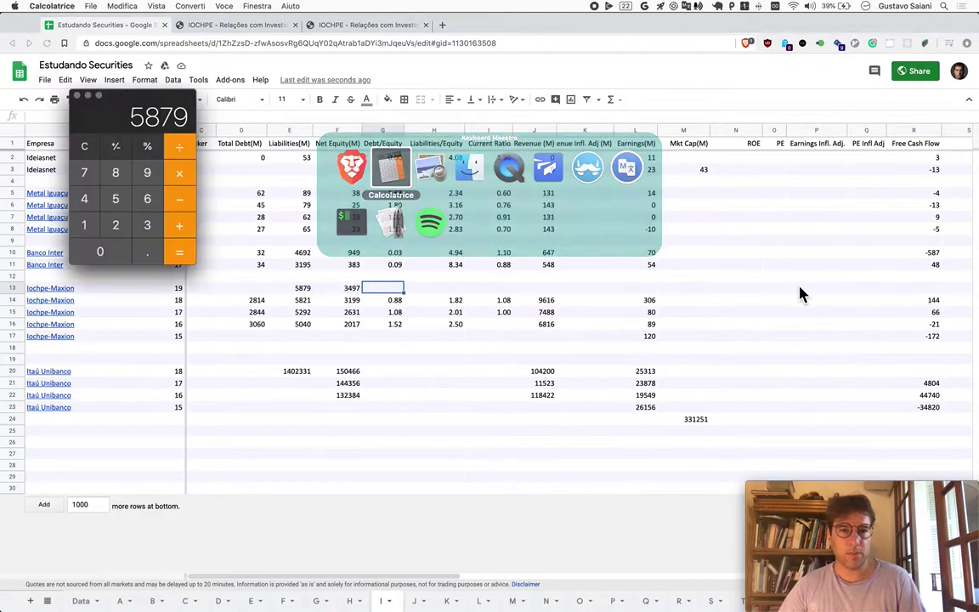
{"action": "key", "text": "Right"}
{"action": "key", "text": "Return"}
{"action": "scroll", "coordinate": [579, 334], "scroll_direction": "up", "scroll_amount": 2}
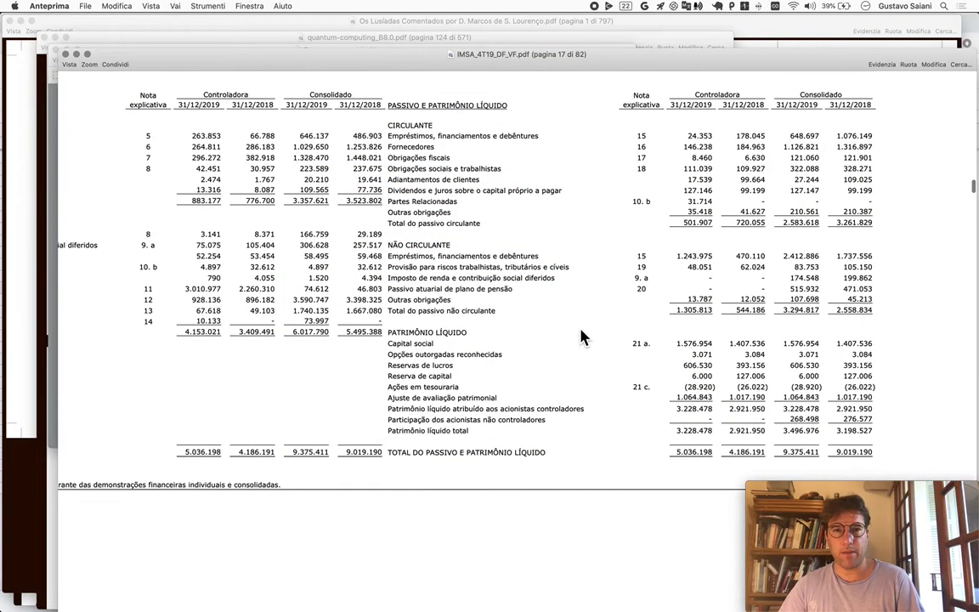
Switch to Calculator and add the consolidated 2019 current and non-current loans and debentures, 649 and 2413
{"action": "key", "text": "ctrl+alt+super+c"}
{"action": "key", "text": "Return"}
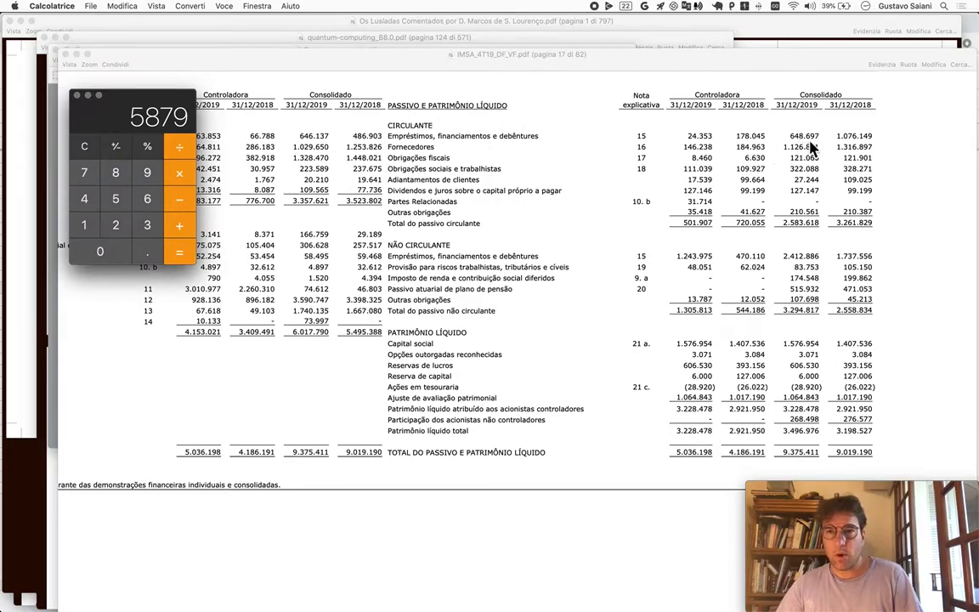
{"action": "type", "text": "649"}
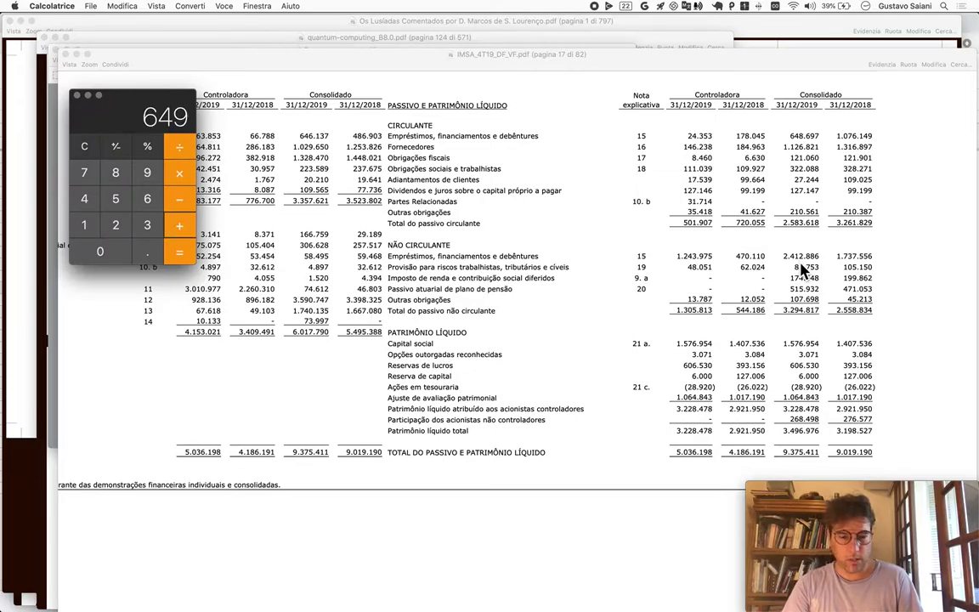
{"action": "type", "text": "+2451"}
{"action": "key", "text": "BackSpace"}
{"action": "key", "text": "BackSpace"}
{"action": "type", "text": "13"}
{"action": "key", "text": "Return"}
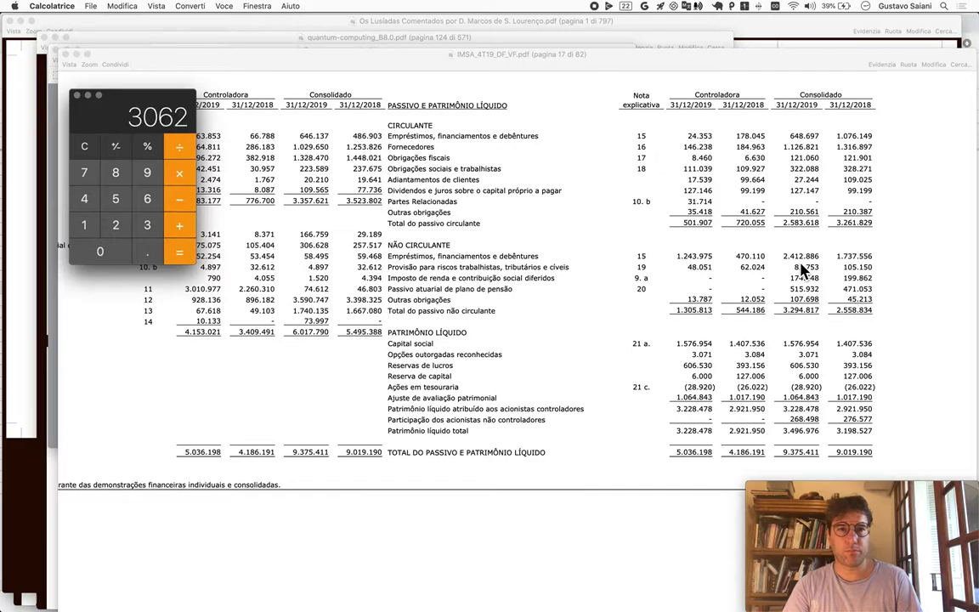
Switch back to the spreadsheet in Brave and enter 3062 as Iochpe-Maxion's Total Debt for period 19
{"action": "key", "text": "super+Tab"}
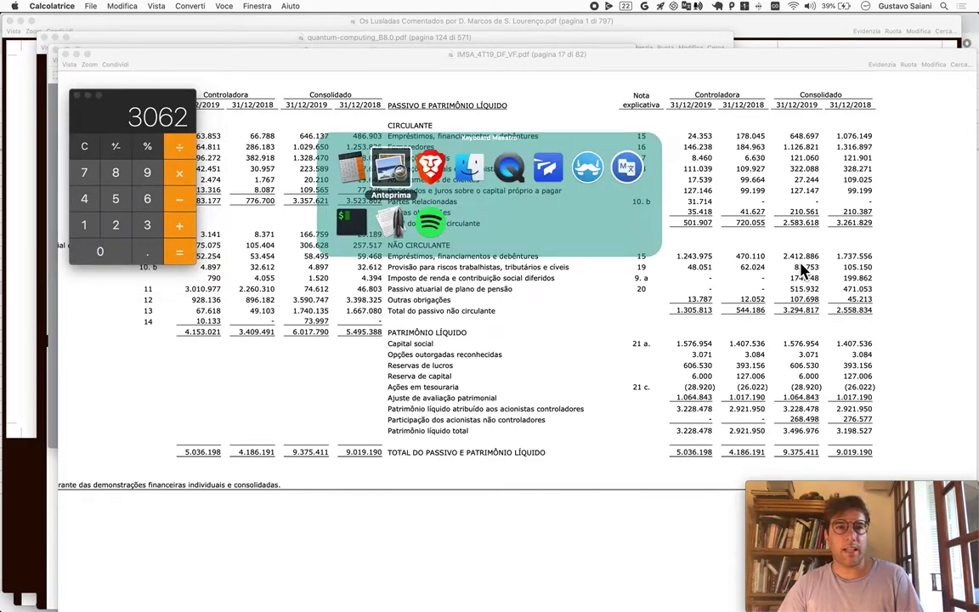
{"action": "key", "text": "super+Tab"}
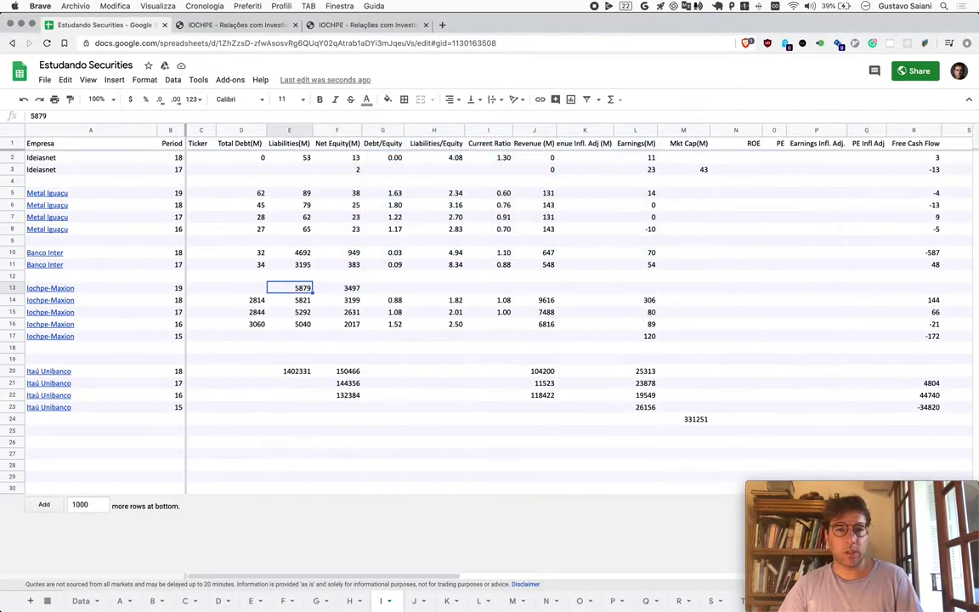
{"action": "left_click", "coordinate": [241, 288]}
{"action": "type", "text": "3062"}
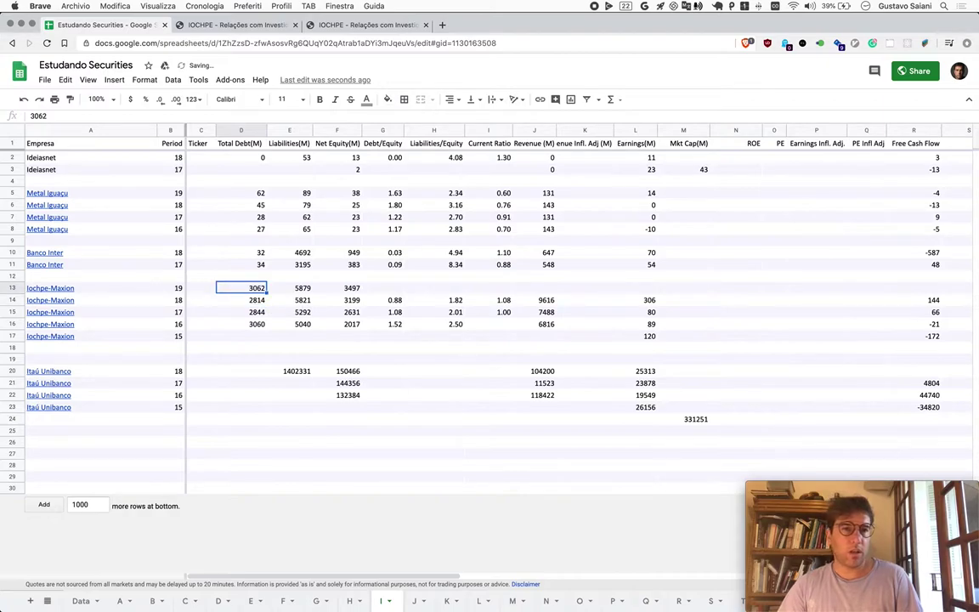
Copy Iochpe-Maxion's Debt/Equity and Liabilities/Equity formulas from period 18 into the period 19 row and check the pasted formulas
{"action": "left_click", "coordinate": [289, 288]}
{"action": "left_click", "coordinate": [338, 289]}
{"action": "left_click_drag", "start_coordinate": [383, 300], "coordinate": [434, 300]}
{"action": "type", "text": "3062"}
{"action": "key", "text": "super+z"}
{"action": "key", "text": "super+c"}
{"action": "left_click", "coordinate": [382, 288]}
{"action": "key", "text": "super+v"}
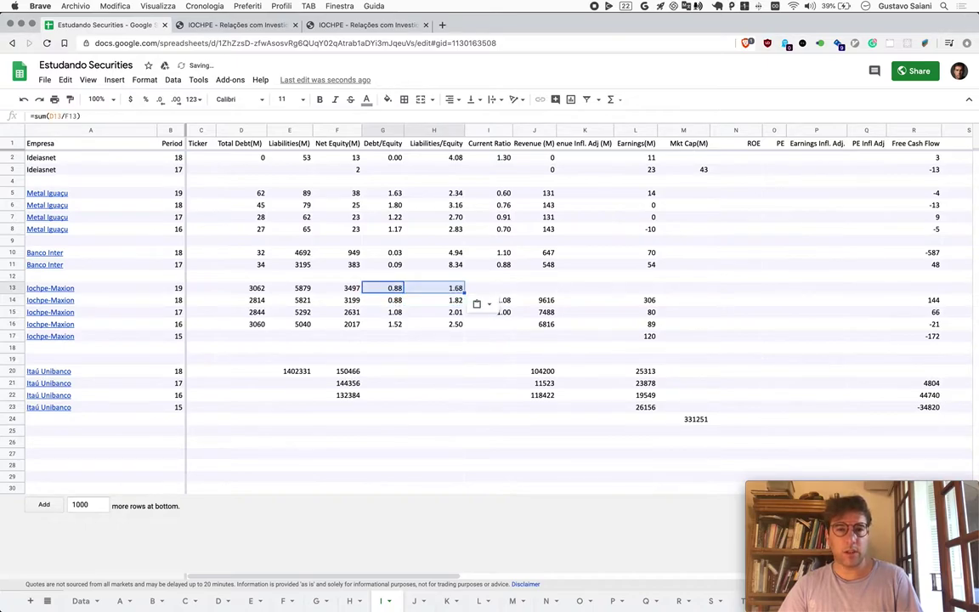
{"action": "left_click", "coordinate": [382, 288]}
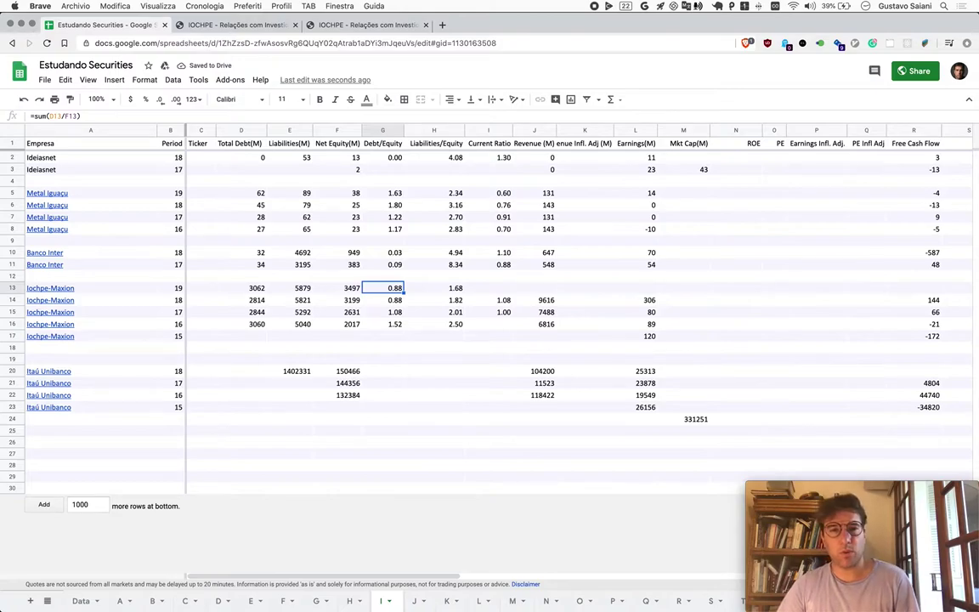
{"action": "left_click", "coordinate": [435, 288]}
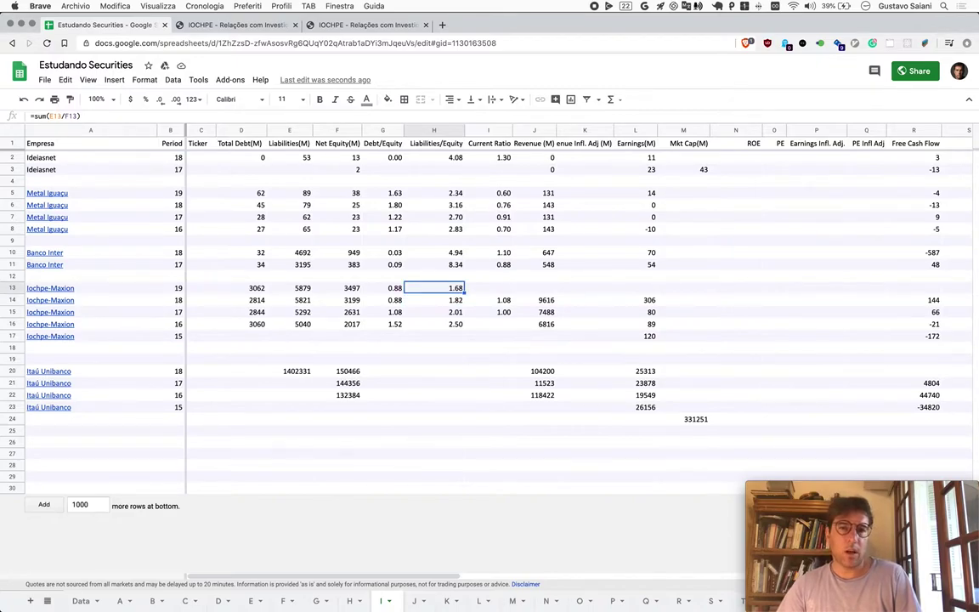
Look up the consolidated 2019 total current assets and current liabilities in the PDF and divide 3358 by 2584 in Calculator
{"action": "key", "text": "super+Tab"}
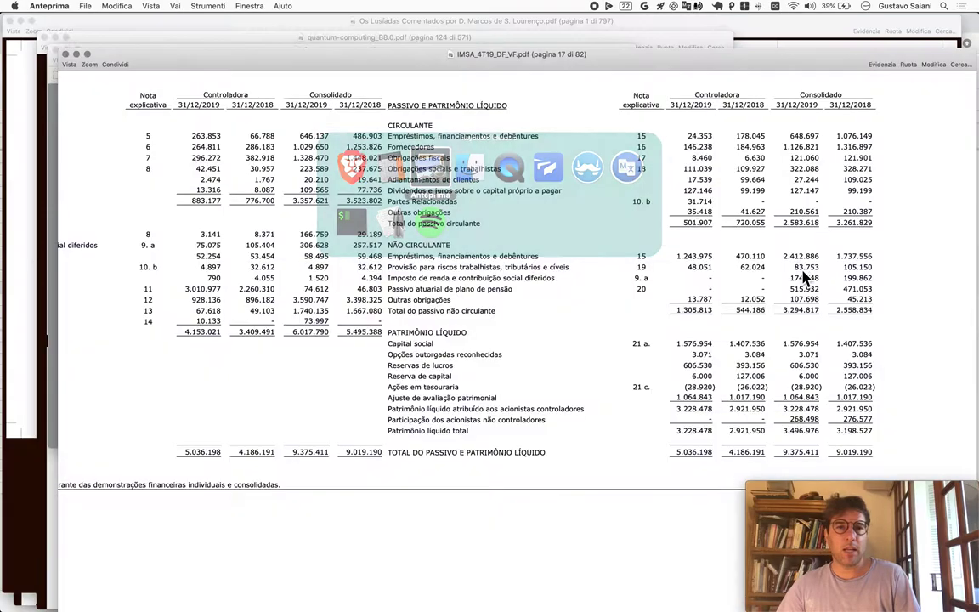
{"action": "scroll", "coordinate": [479, 308], "scroll_direction": "left", "scroll_amount": 5}
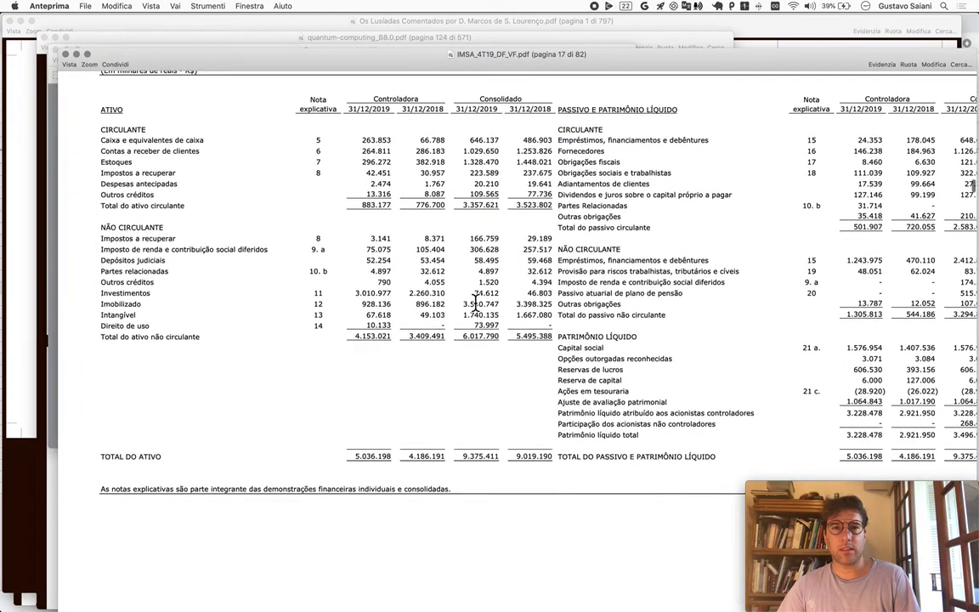
{"action": "key", "text": "super+Tab"}
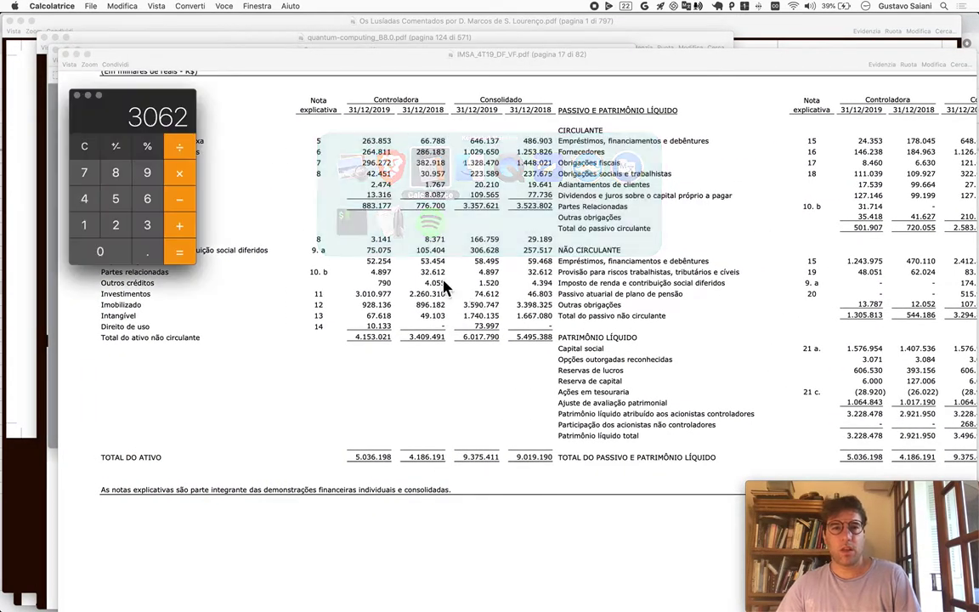
{"action": "left_click_drag", "start_coordinate": [164, 103], "coordinate": [273, 408]}
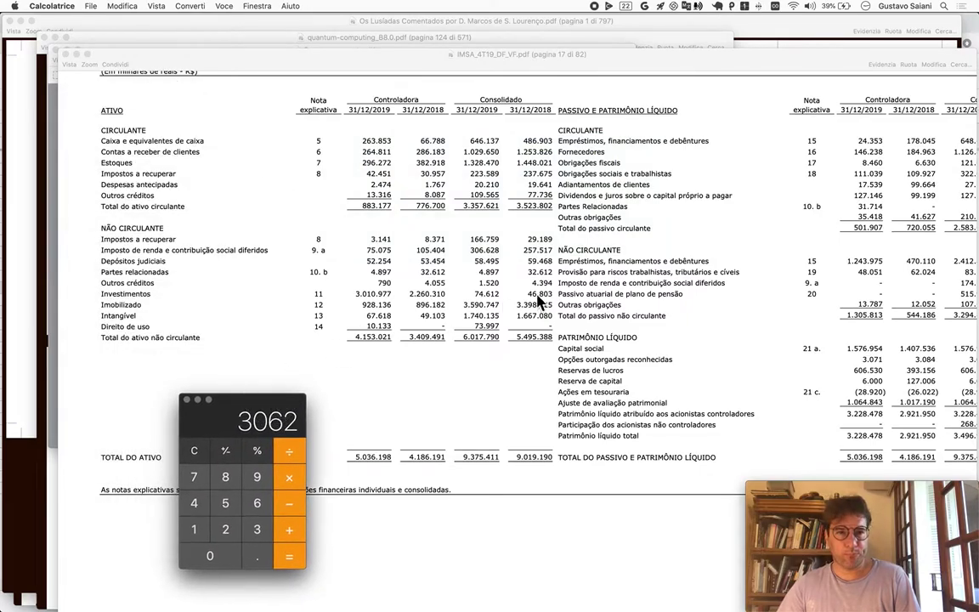
{"action": "scroll", "coordinate": [497, 261], "scroll_direction": "right", "scroll_amount": 3}
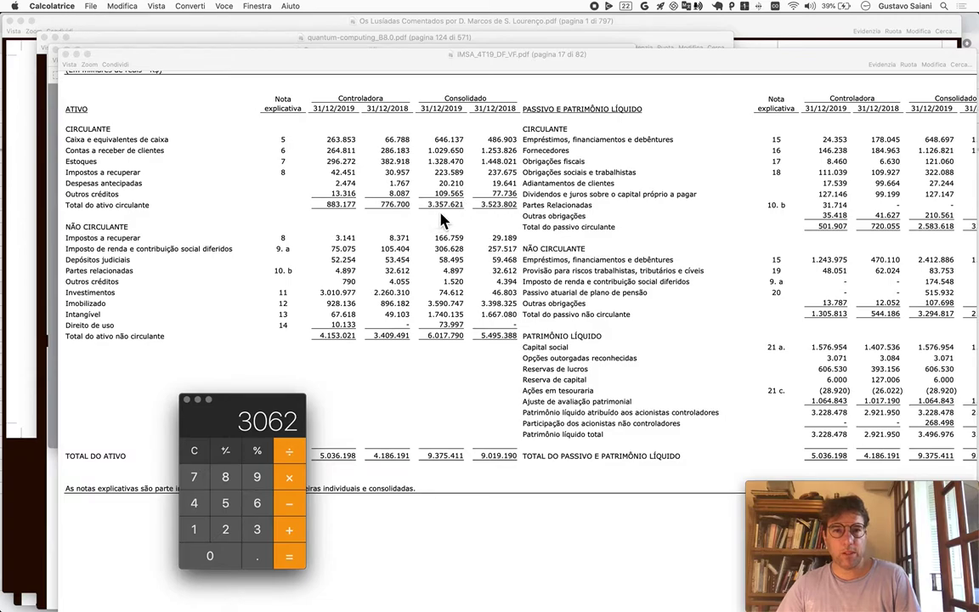
{"action": "scroll", "coordinate": [455, 218], "scroll_direction": "right", "scroll_amount": 5}
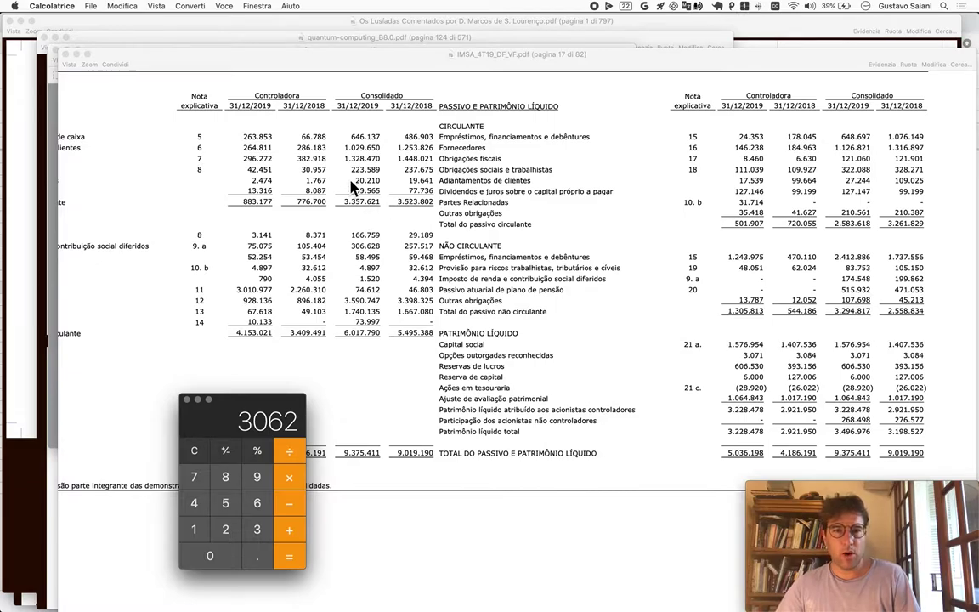
{"action": "type", "text": "3358"}
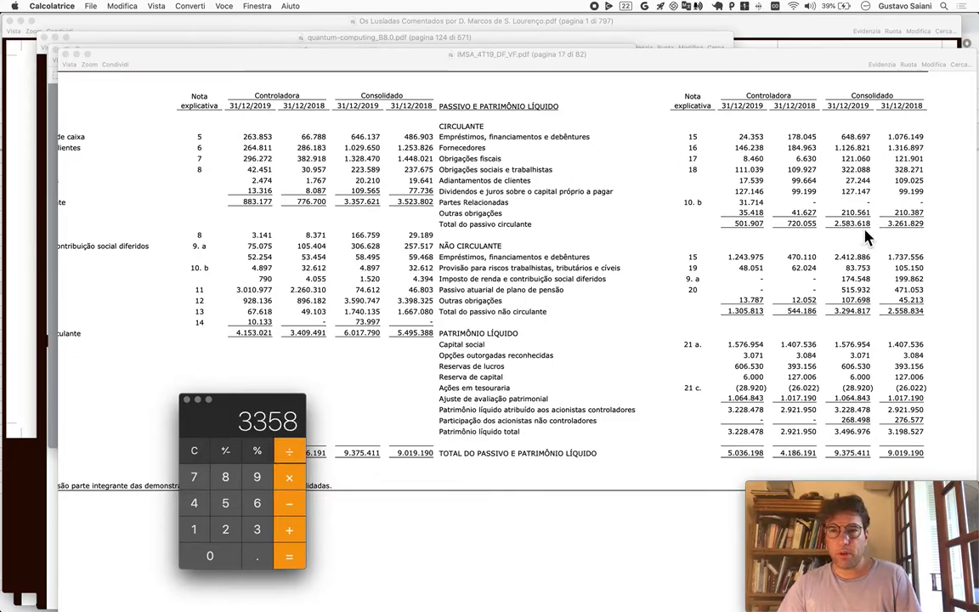
{"action": "type", "text": "/2584"}
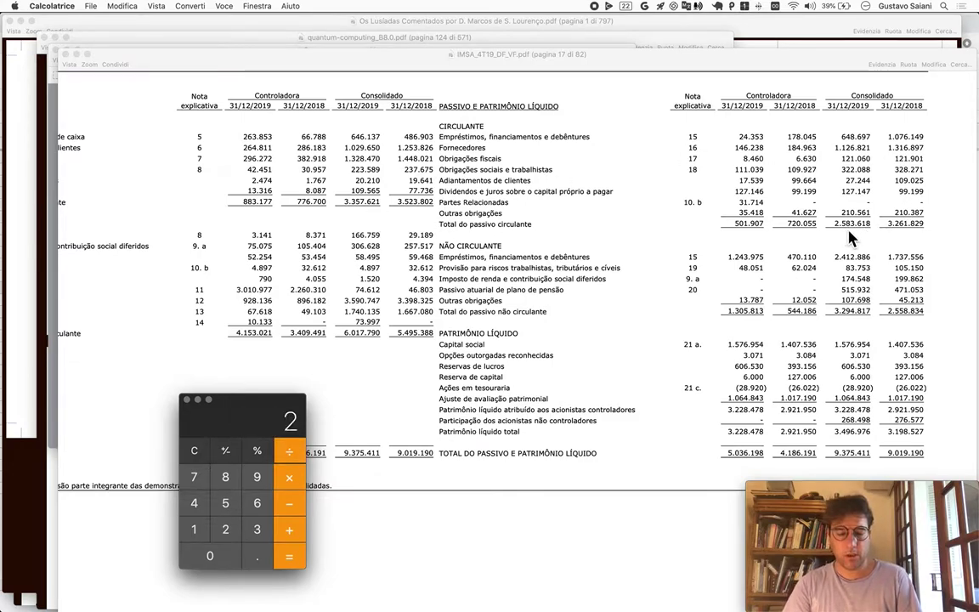
{"action": "key", "text": "Return"}
Switch back to the spreadsheet in Brave and paste 1.29953560371517 as Iochpe-Maxion's Current Ratio for period 19
{"action": "key", "text": "super+Tab"}
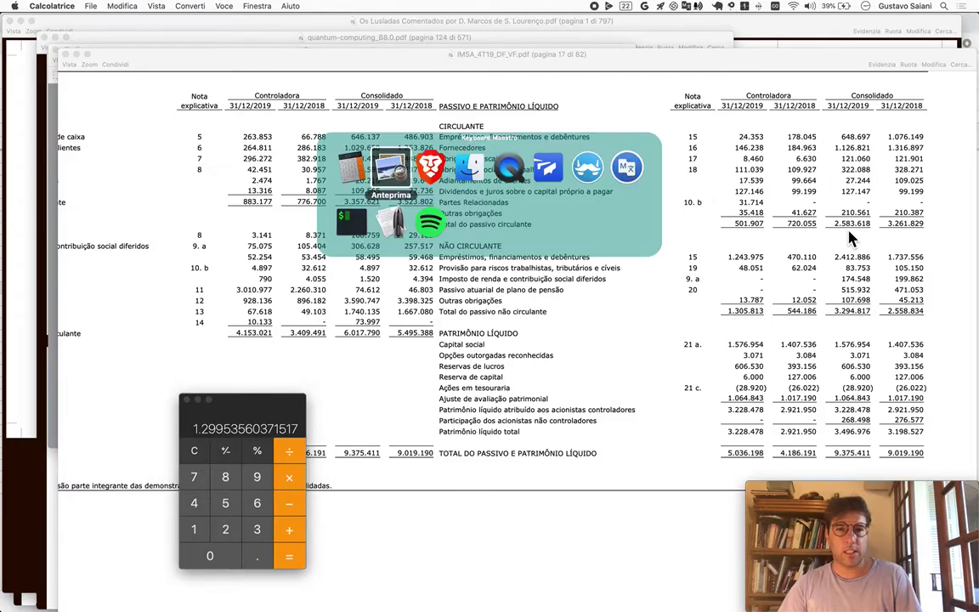
{"action": "key", "text": "super+v"}
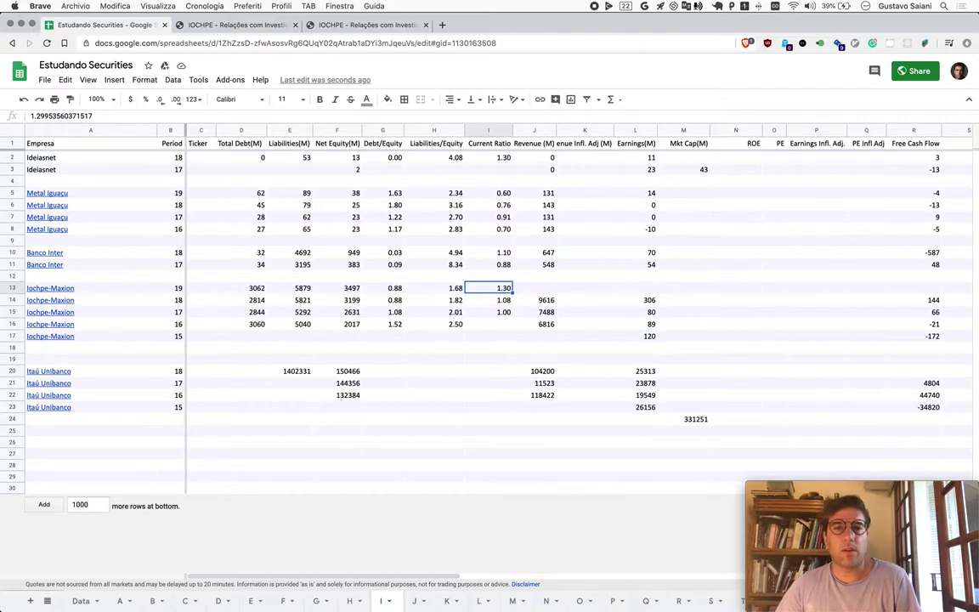
{"action": "key", "text": "super+Tab"}
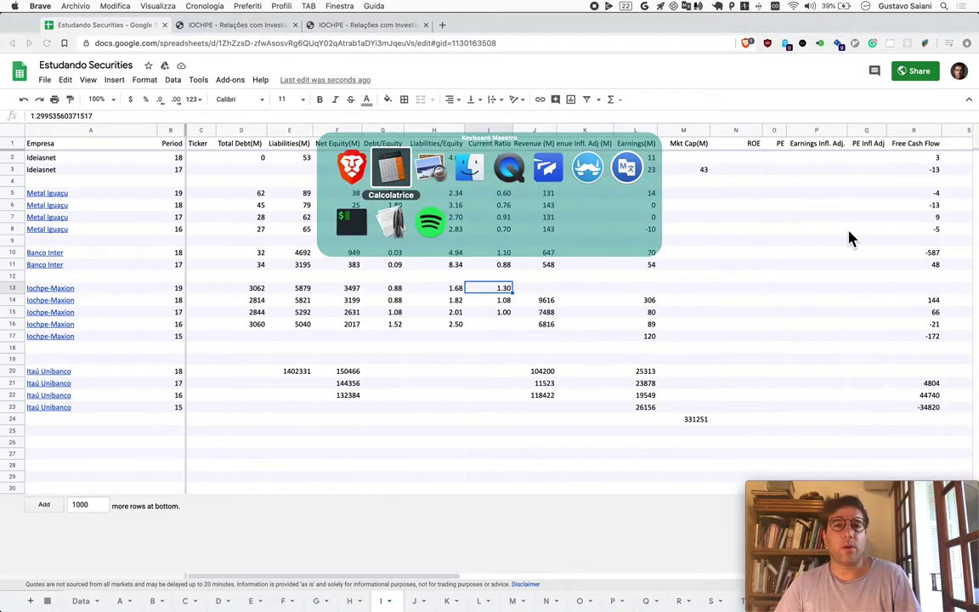
{"action": "key", "text": "Escape"}
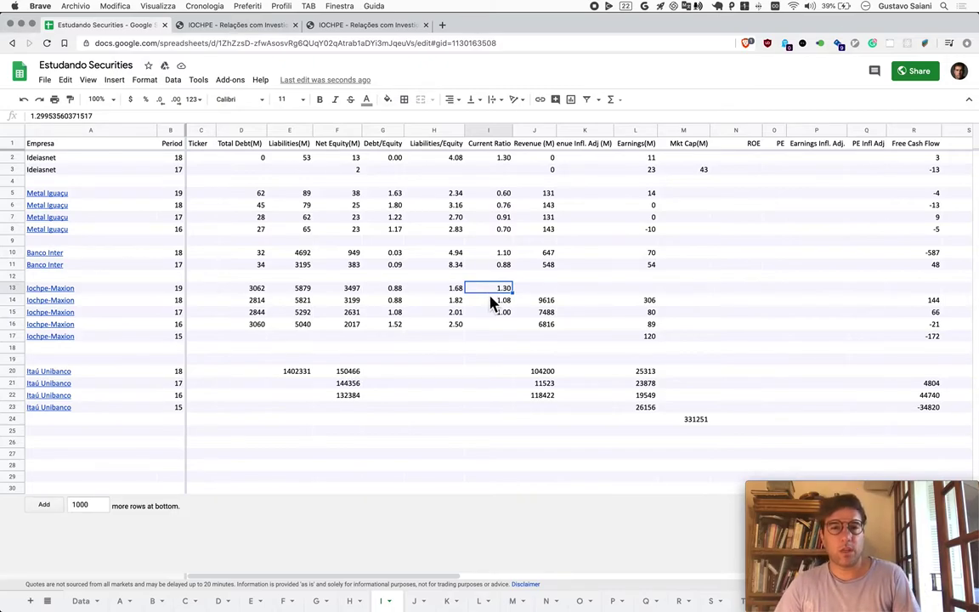
Switch to Preview and find the consolidated 2019 net sales and services revenue in the income statement
{"action": "key", "text": "super+Tab"}
{"action": "scroll", "coordinate": [604, 448], "scroll_direction": "down", "scroll_amount": 5}
{"action": "scroll", "coordinate": [603, 448], "scroll_direction": "down", "scroll_amount": 5}
{"action": "scroll", "coordinate": [602, 442], "scroll_direction": "down", "scroll_amount": 3}
{"action": "scroll", "coordinate": [601, 441], "scroll_direction": "right", "scroll_amount": 1}
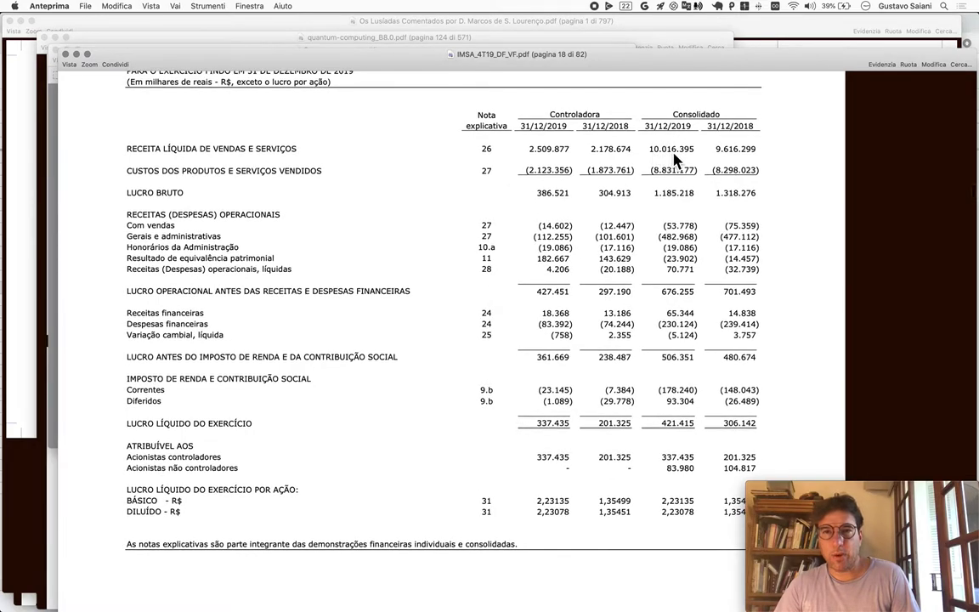
Switch back to the spreadsheet in Brave, enter 10016 as Iochpe-Maxion's Revenue for period 19 and check it against the PDF
{"action": "key", "text": "super+Tab"}
{"action": "key", "text": "Right"}
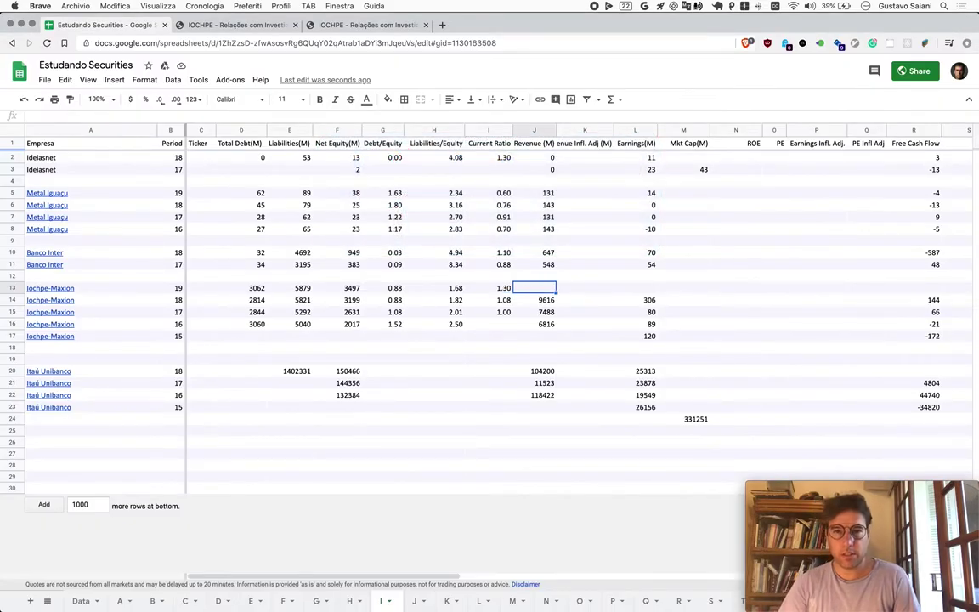
{"action": "type", "text": "10016"}
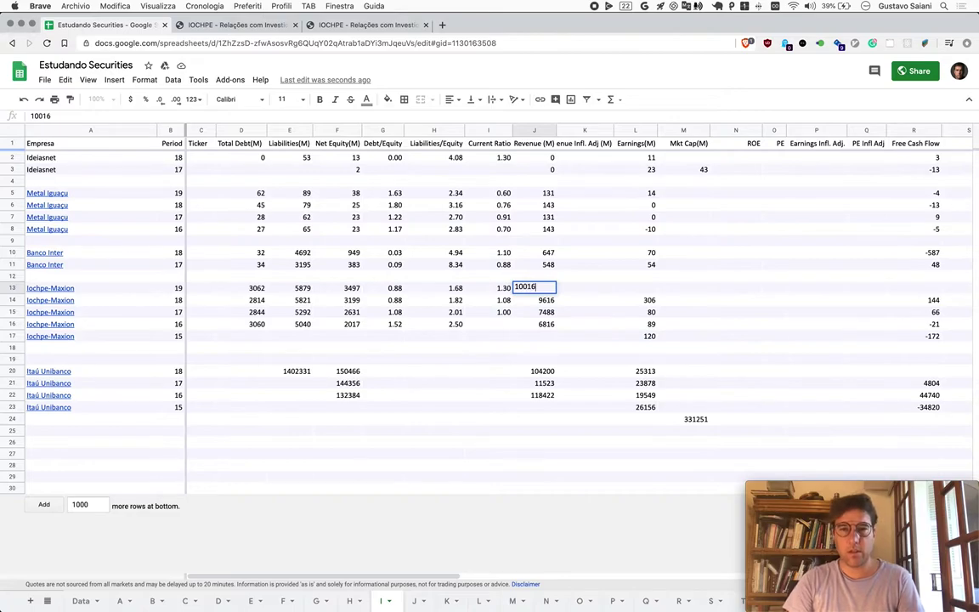
{"action": "key", "text": "super+Tab"}
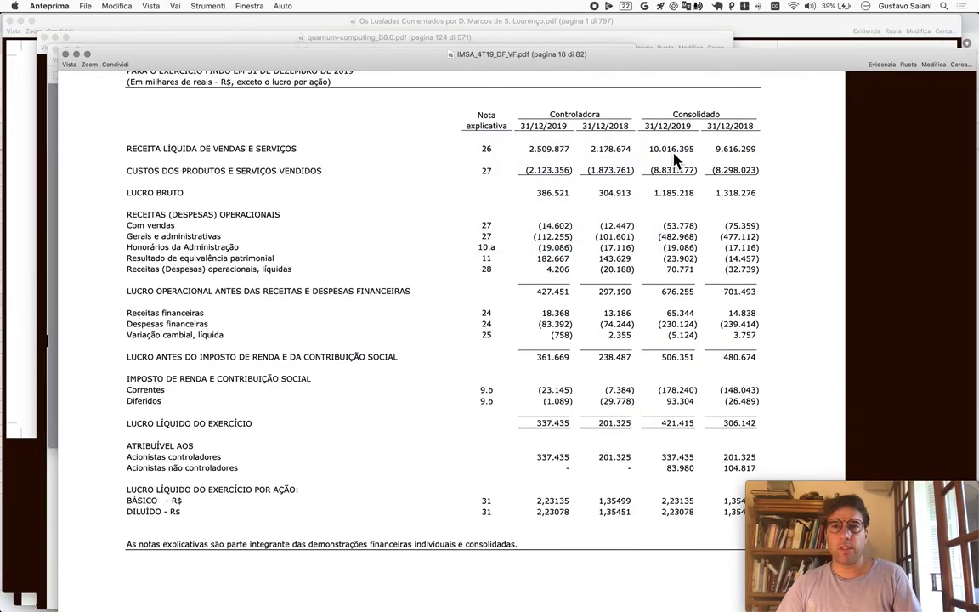
{"action": "key", "text": "super+Tab"}
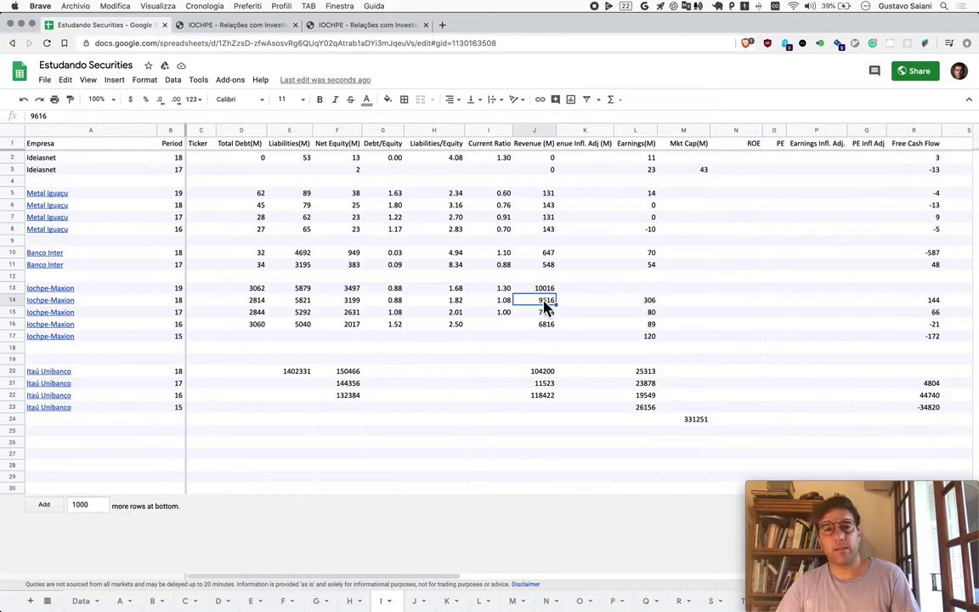
Look up the consolidated 2019 net income in the PDF and enter 421 as Iochpe-Maxion's Earnings for period 19 in the spreadsheet
{"action": "key", "text": "super+Tab"}
{"action": "scroll", "coordinate": [623, 309], "scroll_direction": "down", "scroll_amount": 1}
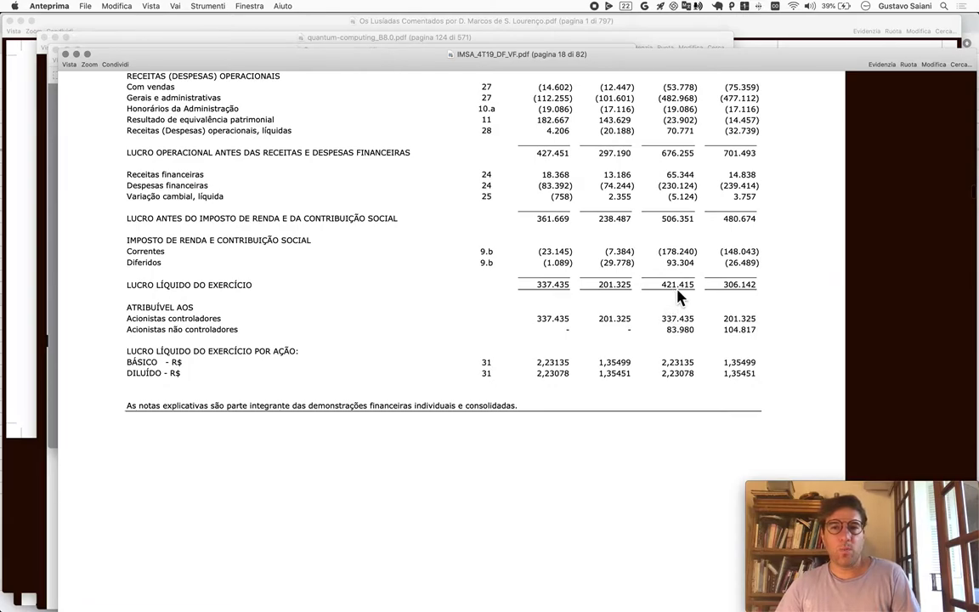
{"action": "key", "text": "super+Tab"}
{"action": "key", "text": "Right"}
{"action": "key", "text": "Right"}
{"action": "key", "text": "Up"}
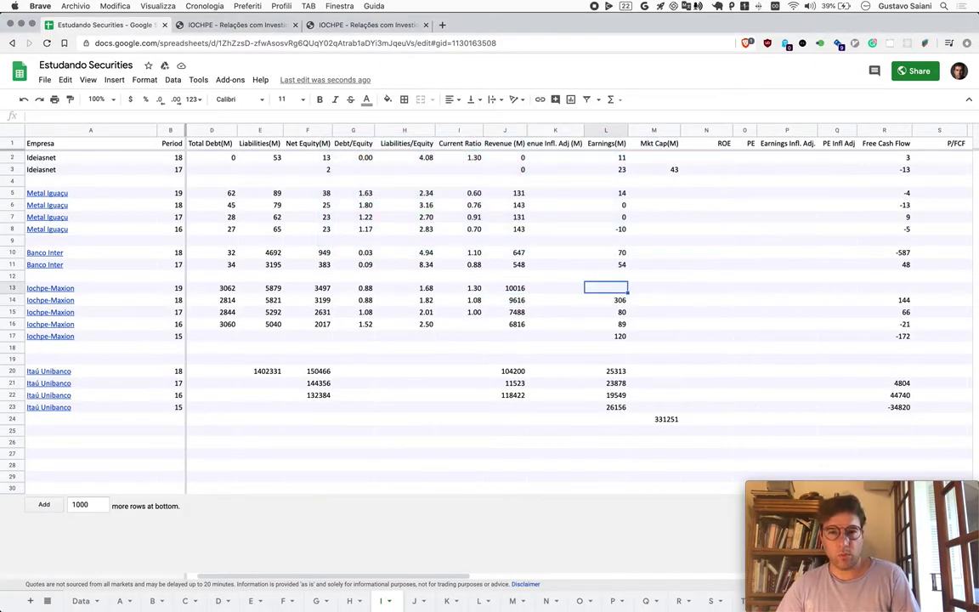
{"action": "type", "text": "421"}
{"action": "key", "text": "Return"}
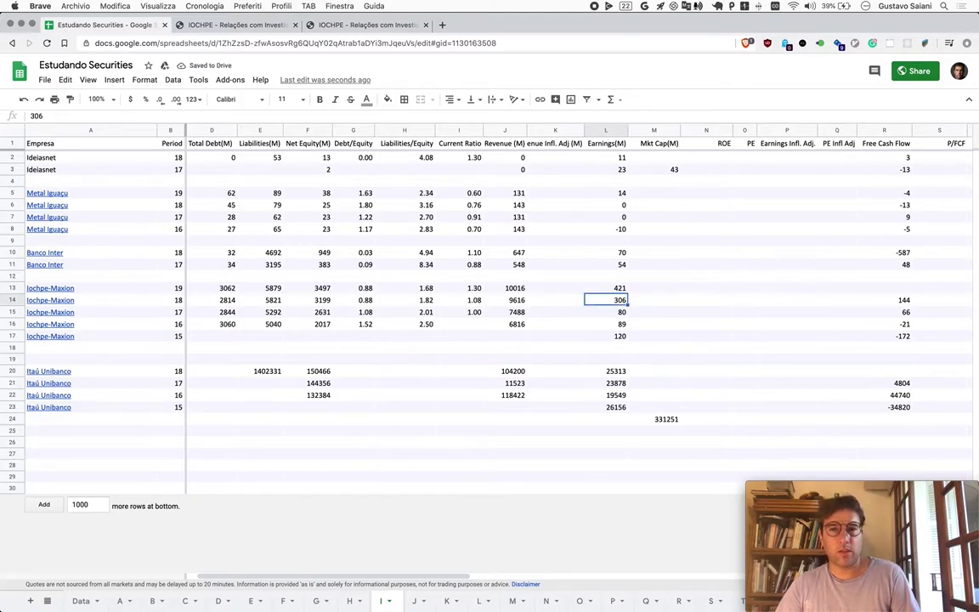
Switch to Preview and find the 2019 cash flow statement in IMSA_4T19_DF_VF.pdf
{"action": "key", "text": "super+Tab"}
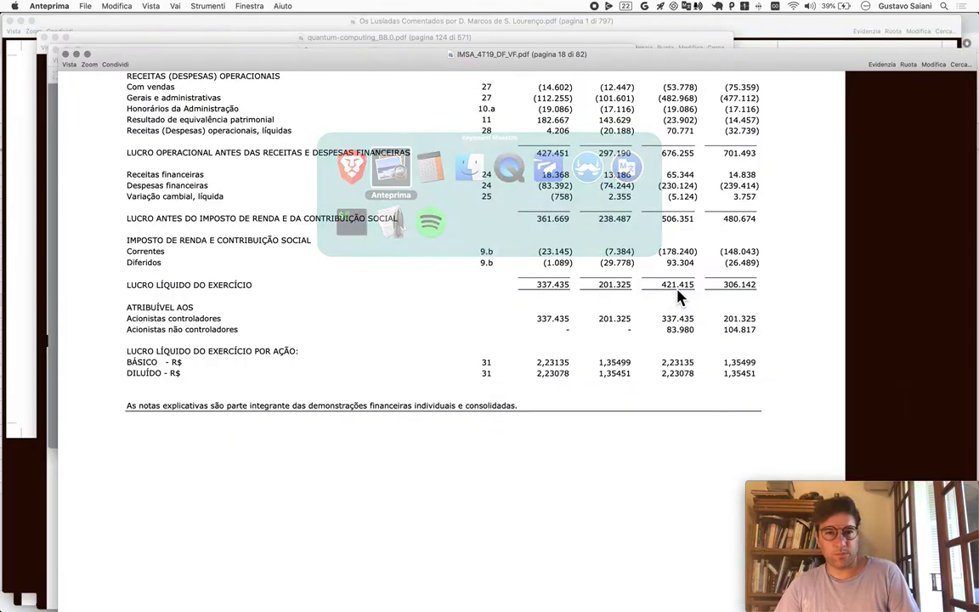
{"action": "scroll", "coordinate": [609, 436], "scroll_direction": "down", "scroll_amount": 5}
{"action": "scroll", "coordinate": [609, 436], "scroll_direction": "down", "scroll_amount": 10}
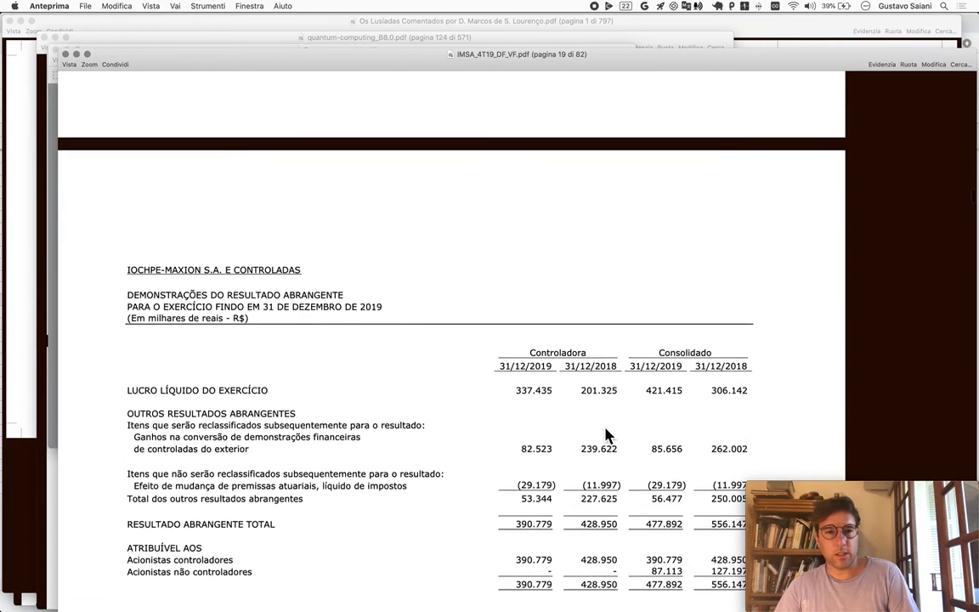
{"action": "scroll", "coordinate": [608, 436], "scroll_direction": "down", "scroll_amount": 15}
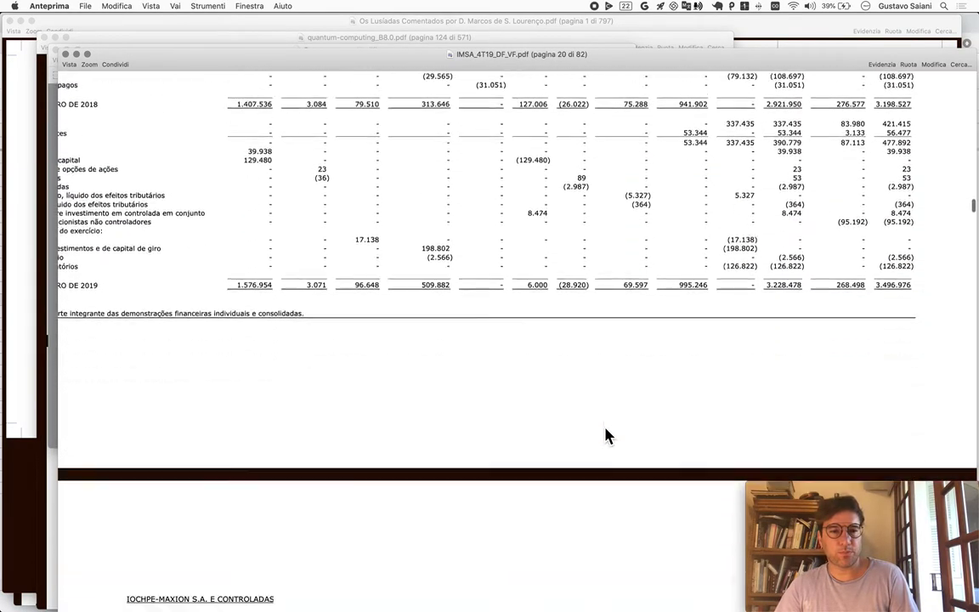
{"action": "scroll", "coordinate": [608, 436], "scroll_direction": "down", "scroll_amount": 5}
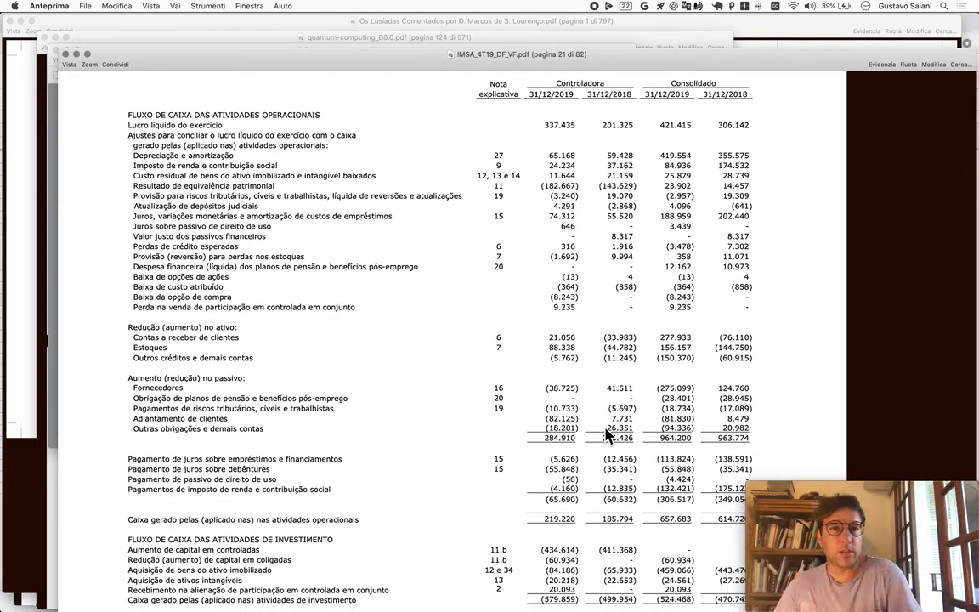
Read the consolidated 2019 operating and investing cash flows in the PDF, then switch to Calculator and compute 658-524
{"action": "scroll", "coordinate": [608, 435], "scroll_direction": "down", "scroll_amount": 2}
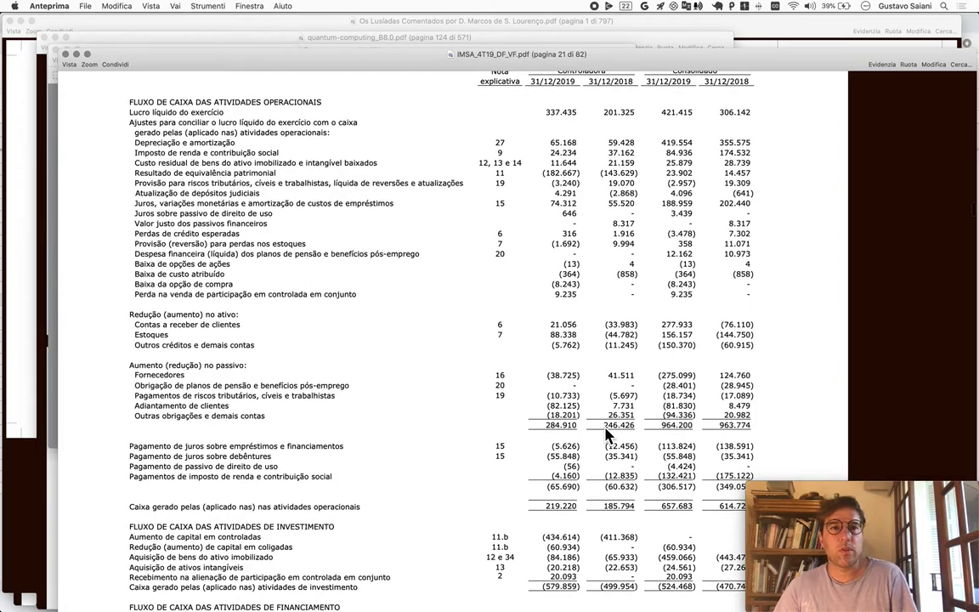
{"action": "scroll", "coordinate": [608, 436], "scroll_direction": "down", "scroll_amount": 10}
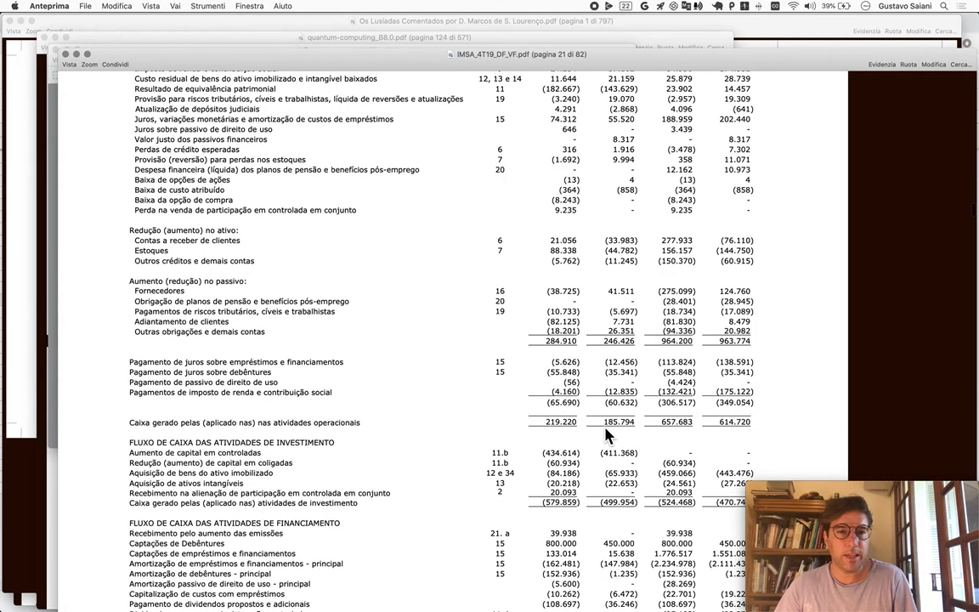
{"action": "scroll", "coordinate": [609, 435], "scroll_direction": "down", "scroll_amount": 3}
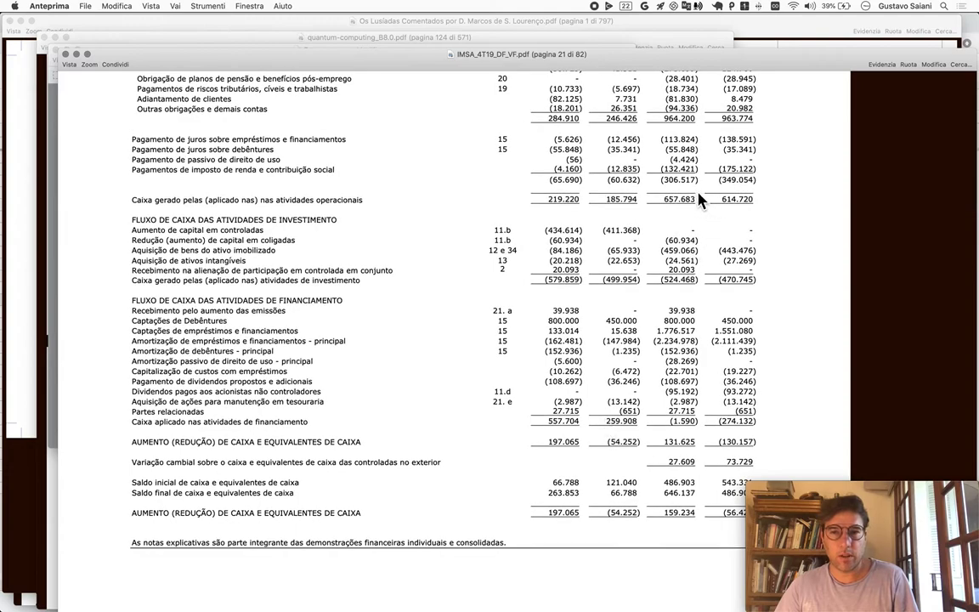
{"action": "key", "text": "super+Tab"}
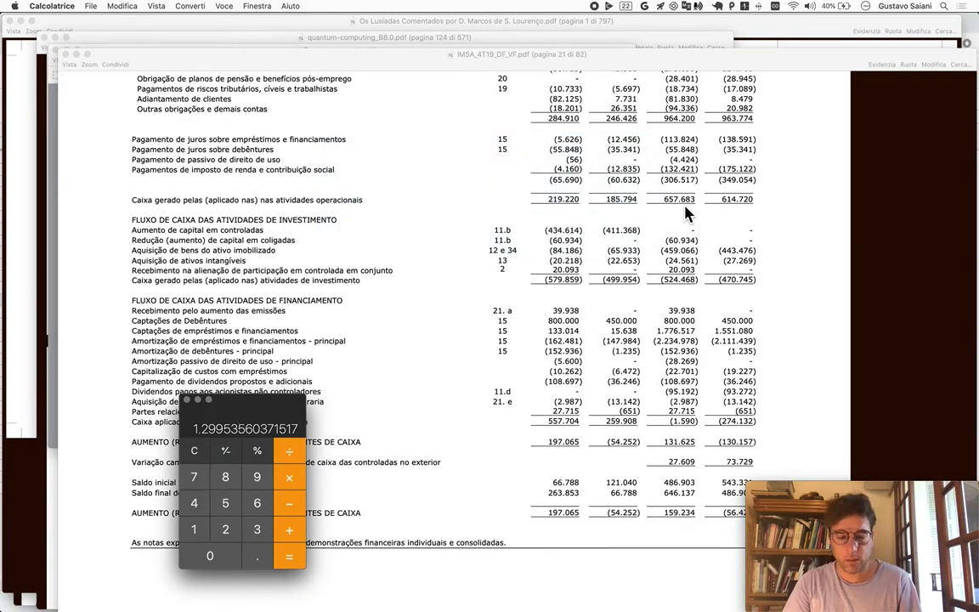
{"action": "type", "text": "658"}
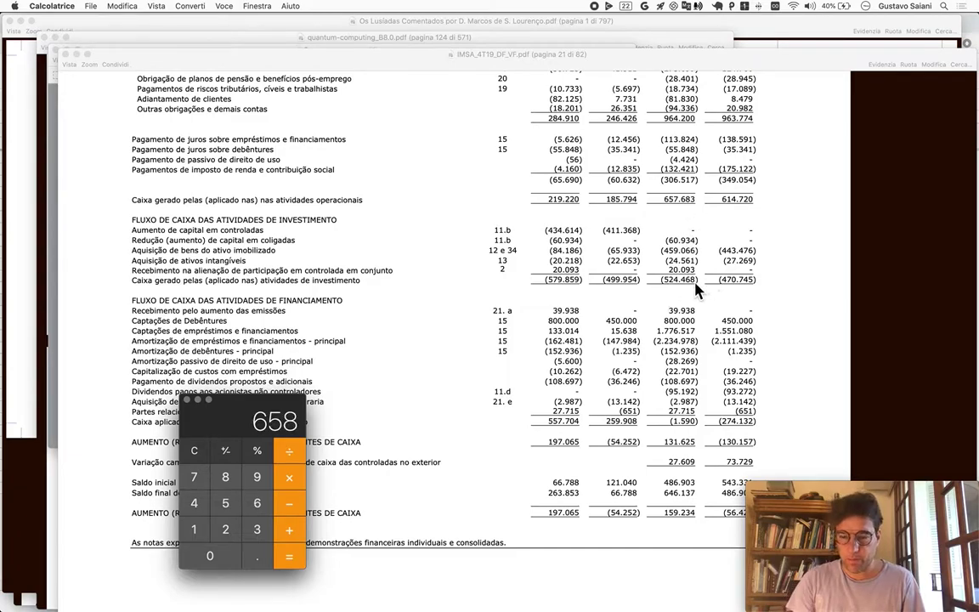
{"action": "type", "text": "-524"}
{"action": "key", "text": "Return"}
Switch back to the spreadsheet in Brave and enter 134 as Iochpe-Maxion's Free Cash Flow for period 19
{"action": "key", "text": "ctrl+alt+super+space"}
{"action": "key", "text": "b"}
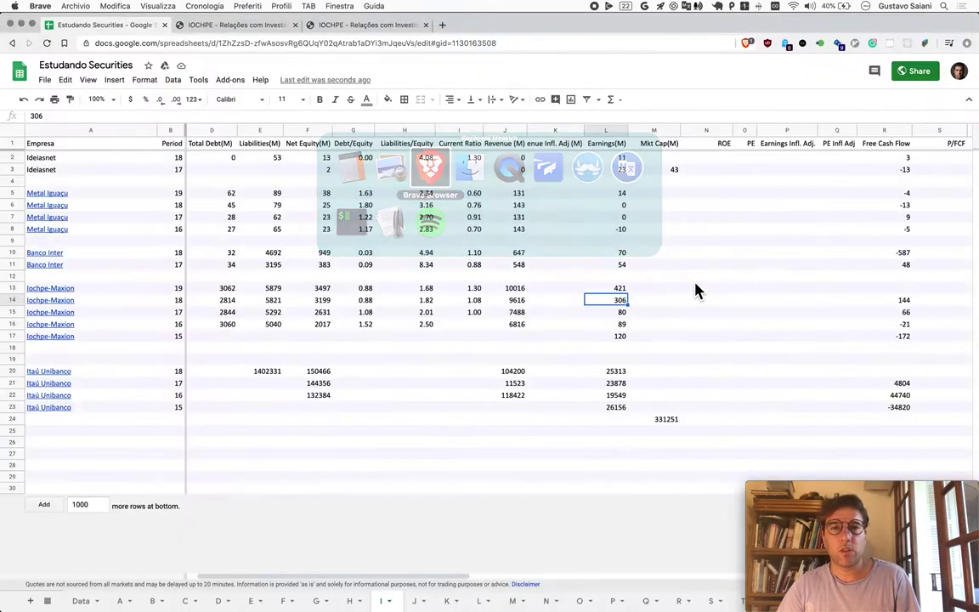
{"action": "key", "text": "Right"}
{"action": "key", "text": "Right"}
{"action": "key", "text": "Right"}
{"action": "key", "text": "Right"}
{"action": "key", "text": "Right"}
{"action": "key", "text": "Right"}
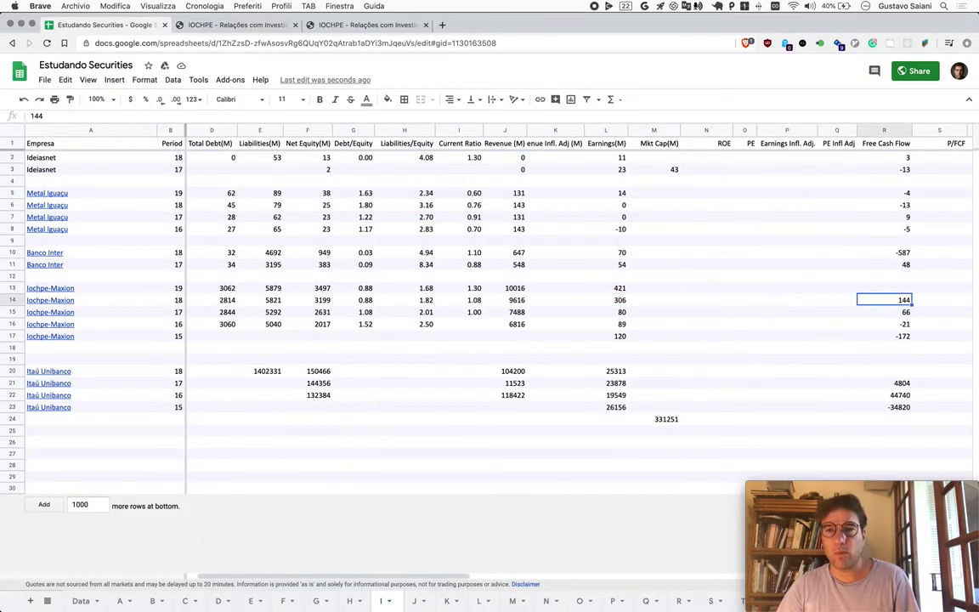
{"action": "key", "text": "Up"}
{"action": "type", "text": "134"}
{"action": "key", "text": "Tab"}
Enter the label "Média 5 anos" in the Empresa column directly below Iochpe-Maxion's period 15 row
{"action": "key", "text": "Left"}
{"action": "key", "text": "Left"}
{"action": "key", "text": "Left"}
{"action": "key", "text": "Left"}
{"action": "key", "text": "Left"}
{"action": "key", "text": "Left"}
{"action": "key", "text": "Left"}
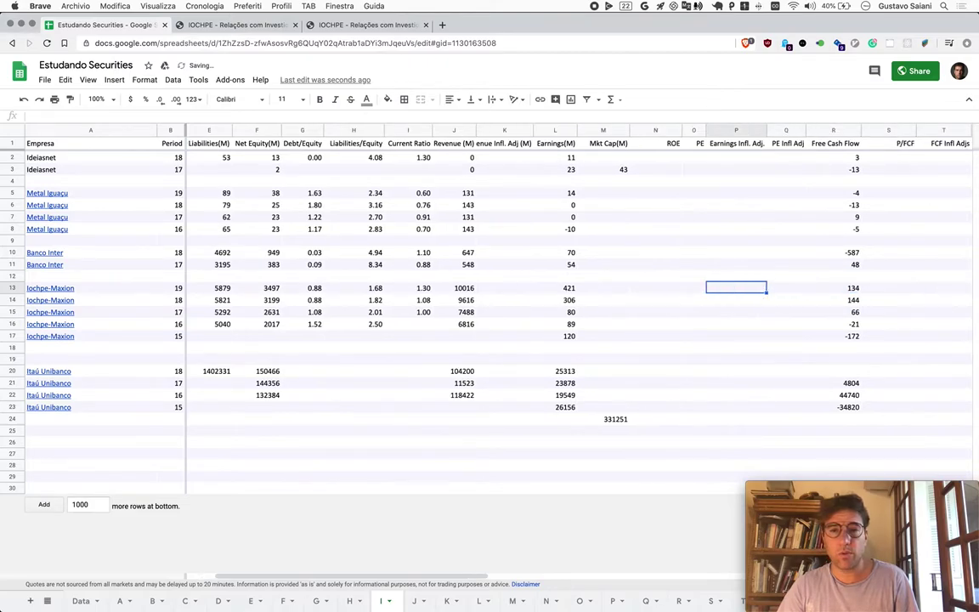
{"action": "key", "text": "Down"}
{"action": "key", "text": "Down"}
{"action": "key", "text": "Down"}
{"action": "key", "text": "Down"}
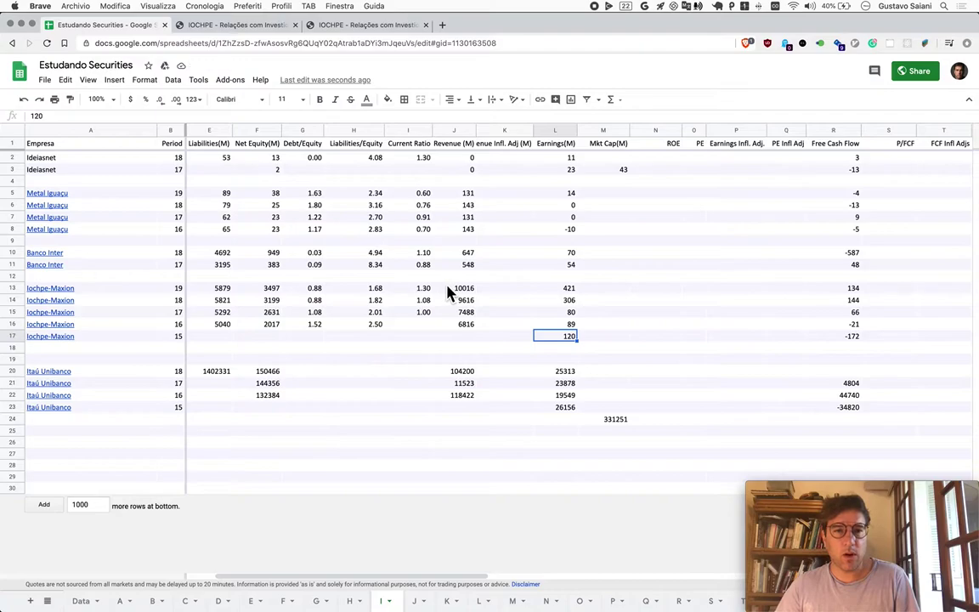
{"action": "key", "text": "ctrl+Left"}
{"action": "key", "text": "Left"}
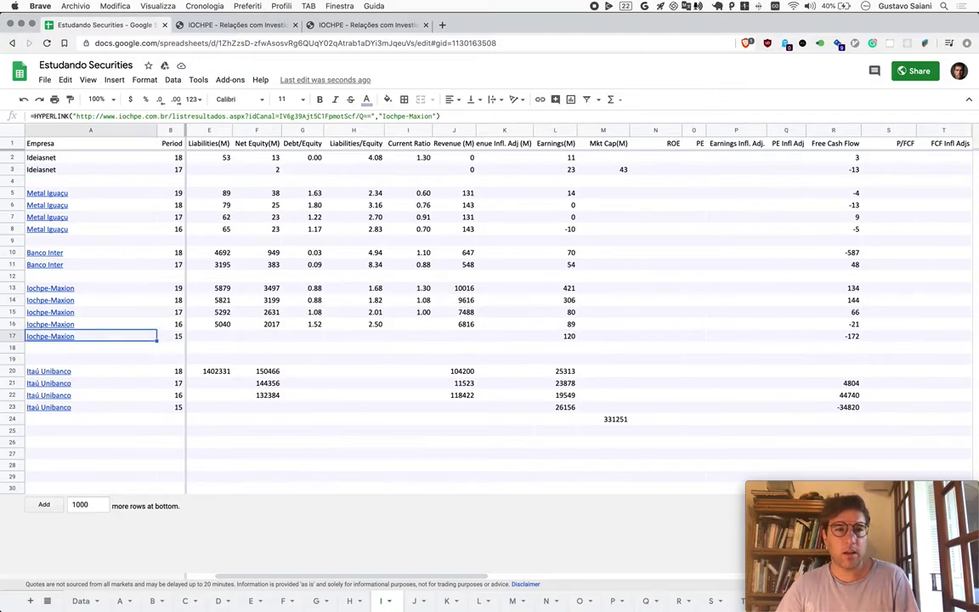
{"action": "left_click", "coordinate": [91, 348]}
{"action": "type", "text": "M"}
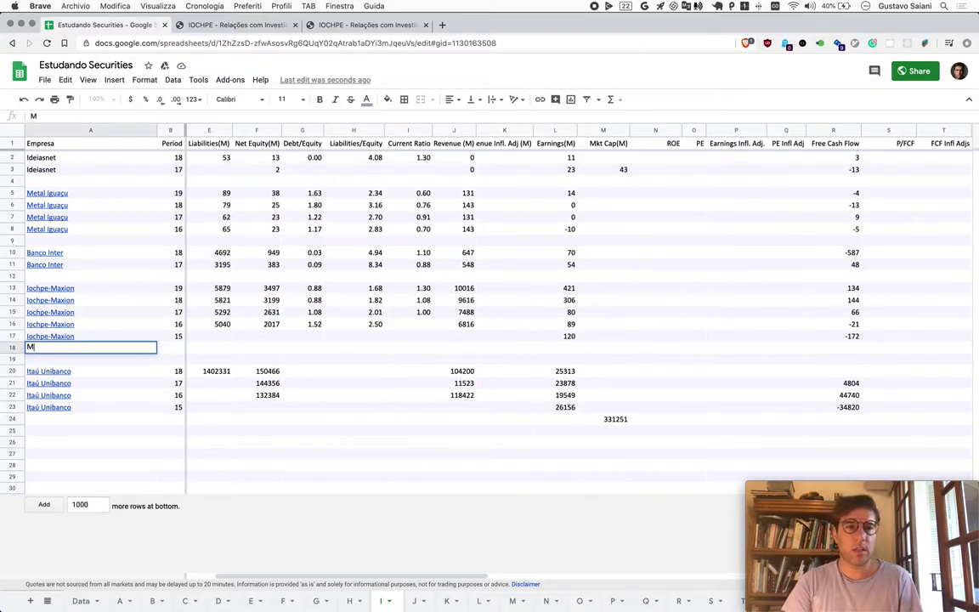
{"action": "type", "text": "édia 5 anos"}
{"action": "key", "text": "Return"}
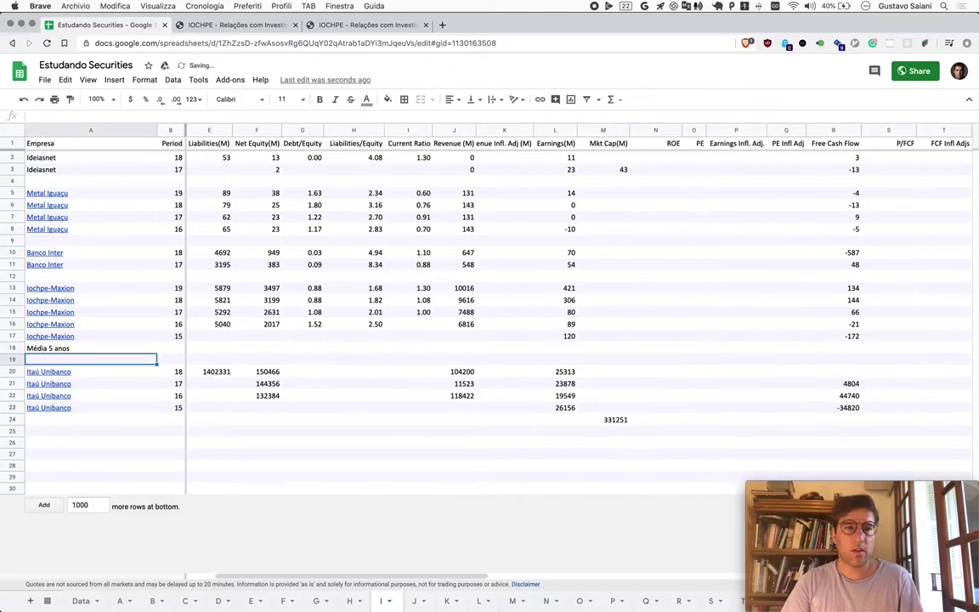
Copy Iochpe-Maxion's period 19 Earnings value, 421, into the Earnings Infl. Adj. column of the same row
{"action": "left_click", "coordinate": [568, 291]}
{"action": "key", "text": "super+c"}
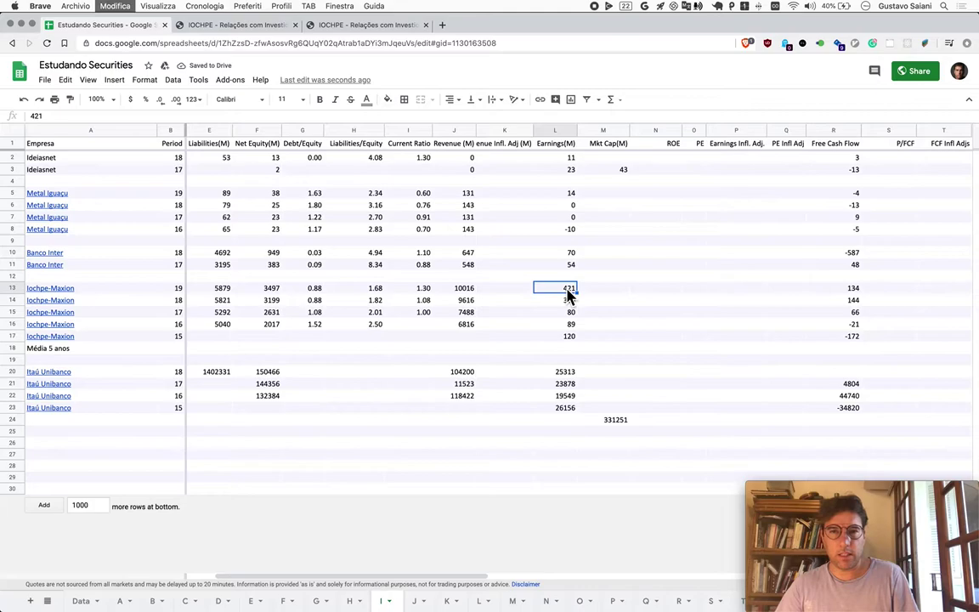
{"action": "key", "text": "Right"}
{"action": "key", "text": "Right"}
{"action": "key", "text": "Right"}
{"action": "key", "text": "Right"}
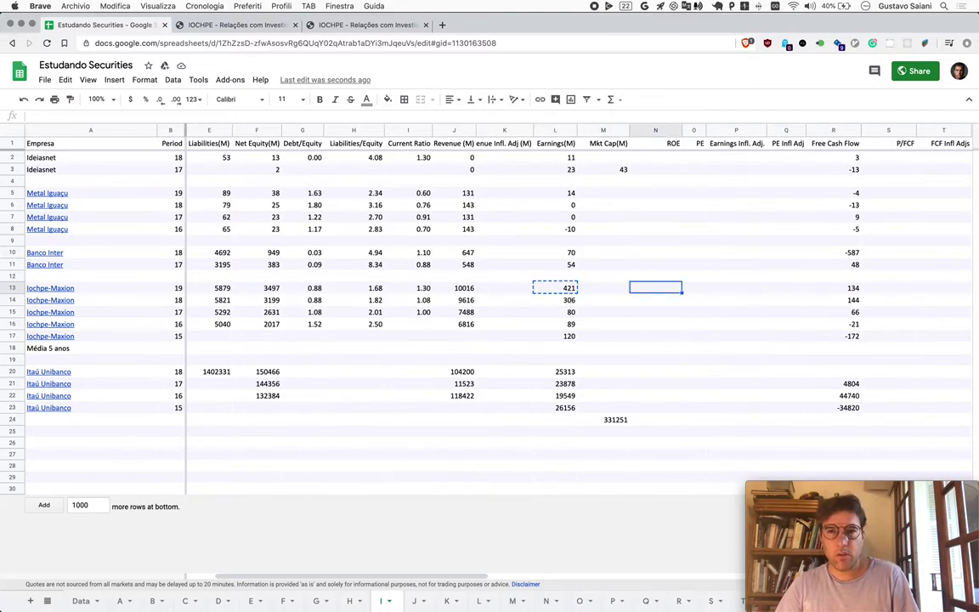
{"action": "key", "text": "super+v"}
Enter the formula =L14*'Inflation Adjustments'!B1 as Iochpe-Maxion's Earnings Infl. Adj. for period 18
{"action": "key", "text": "Down"}
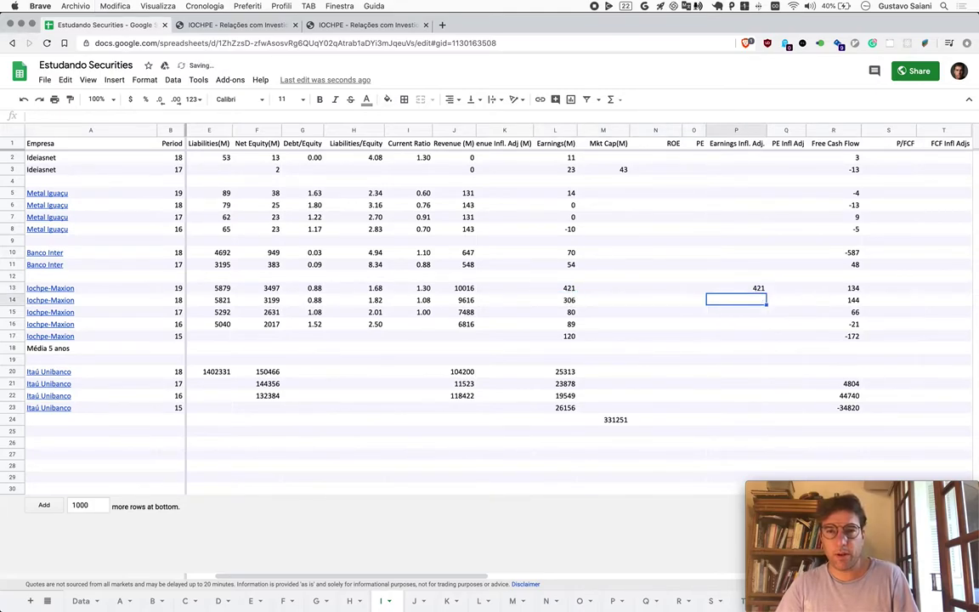
{"action": "type", "text": "="}
{"action": "key", "text": "Left"}
{"action": "key", "text": "Left"}
{"action": "key", "text": "Left"}
{"action": "key", "text": "Left"}
{"action": "type", "text": "*'Inflat"}
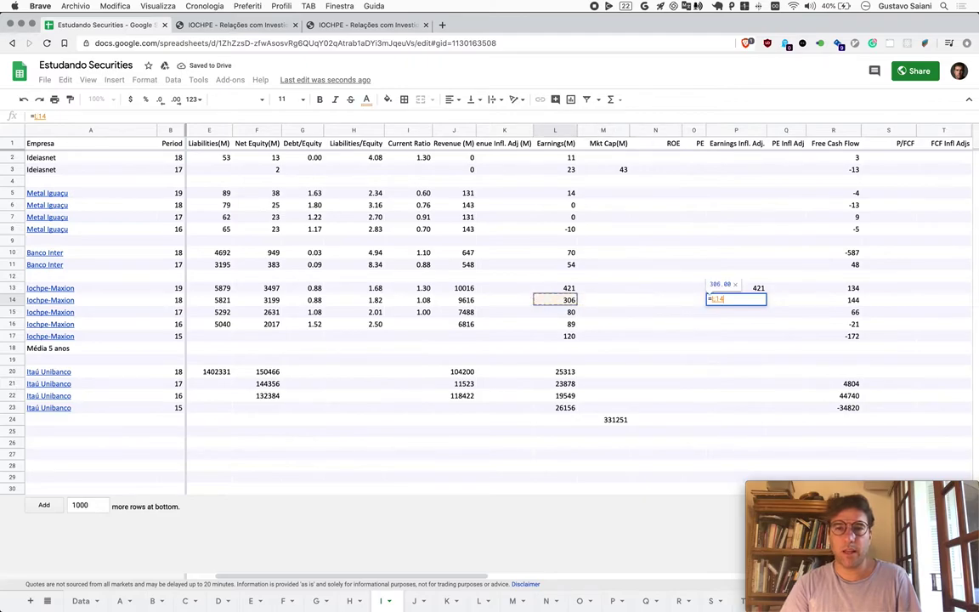
{"action": "type", "text": "ion Adjustments'!B3"}
{"action": "key", "text": "Return"}
Copy the period 18 Earnings Infl. Adj. formula down to Iochpe-Maxion's periods 17, 16 and 15
{"action": "key", "text": "Up"}
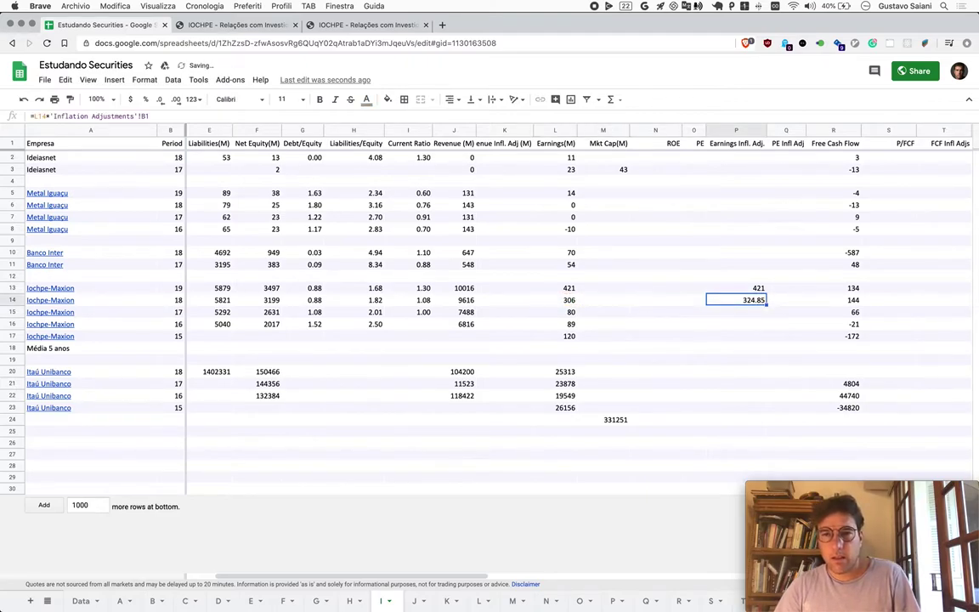
{"action": "key", "text": "super+c"}
{"action": "key", "text": "Down"}
{"action": "key", "text": "shift+Down"}
{"action": "key", "text": "shift+Down"}
{"action": "key", "text": "super+v"}
{"action": "key", "text": "Up"}
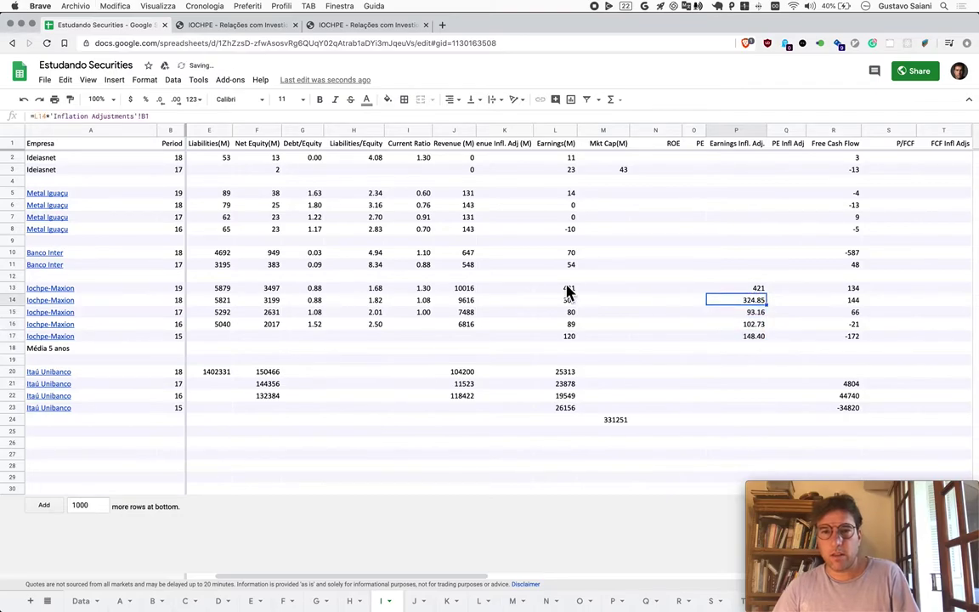
Format the whole Earnings Infl. Adj. column with the number format 0, without decimals
{"action": "scroll", "coordinate": [694, 288], "scroll_direction": "right", "scroll_amount": 1}
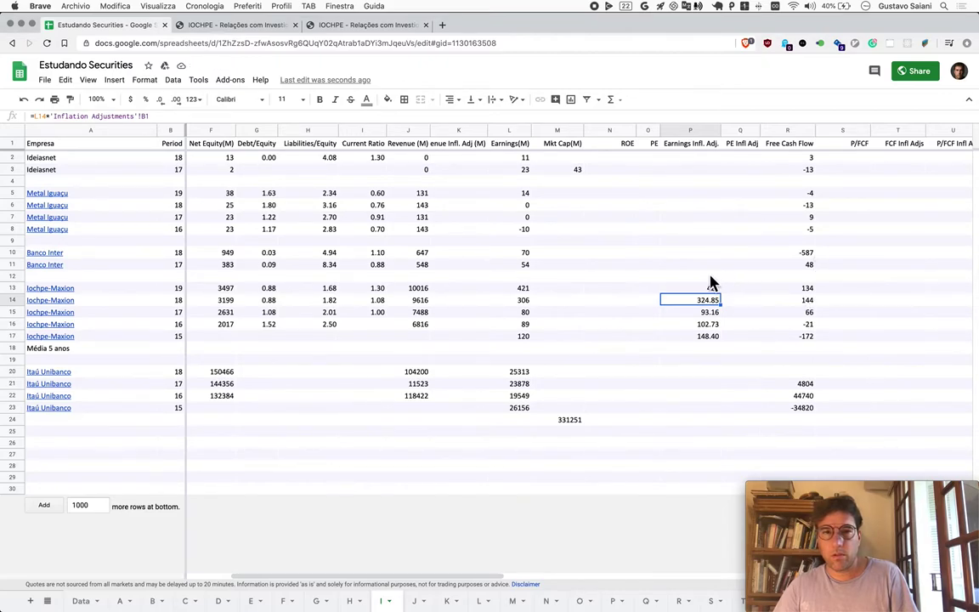
{"action": "left_click", "coordinate": [644, 361]}
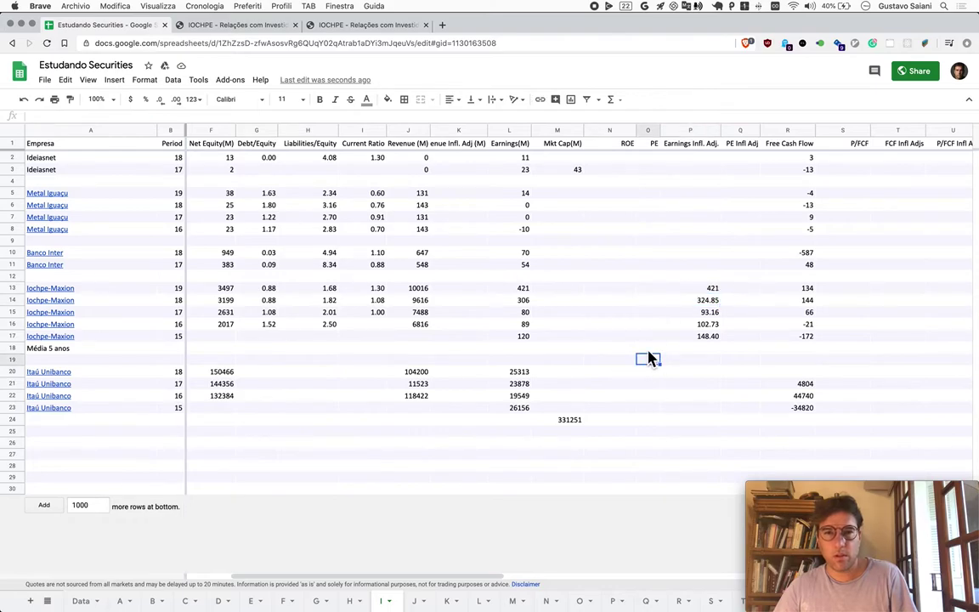
{"action": "left_click", "coordinate": [706, 130]}
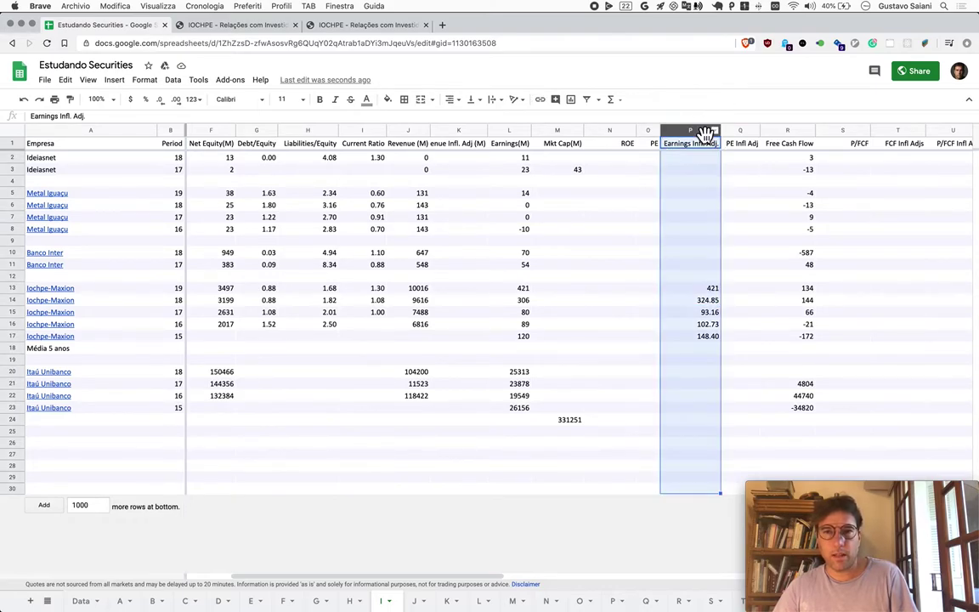
{"action": "left_click", "coordinate": [144, 80]}
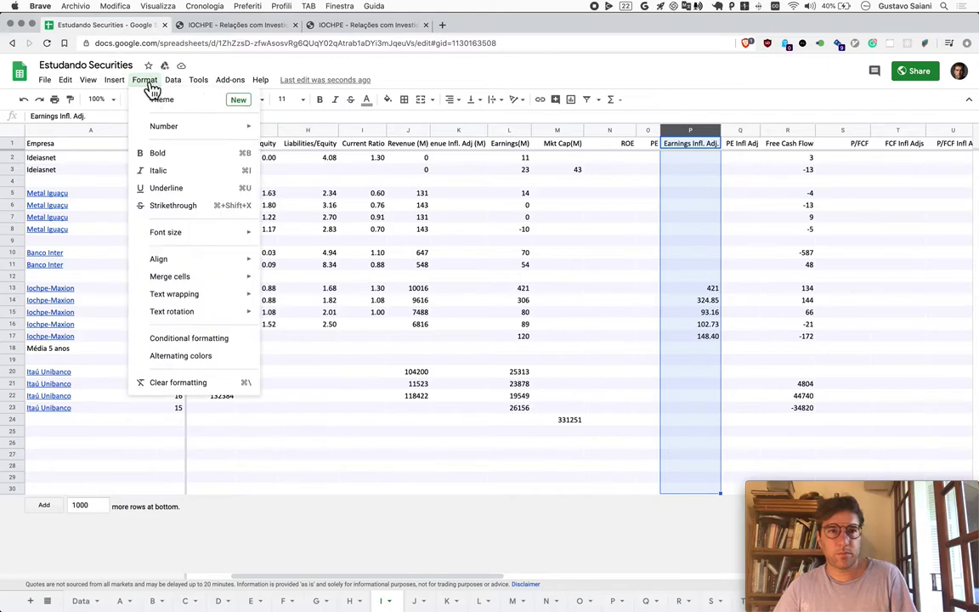
{"action": "mouse_move", "coordinate": [173, 129]}
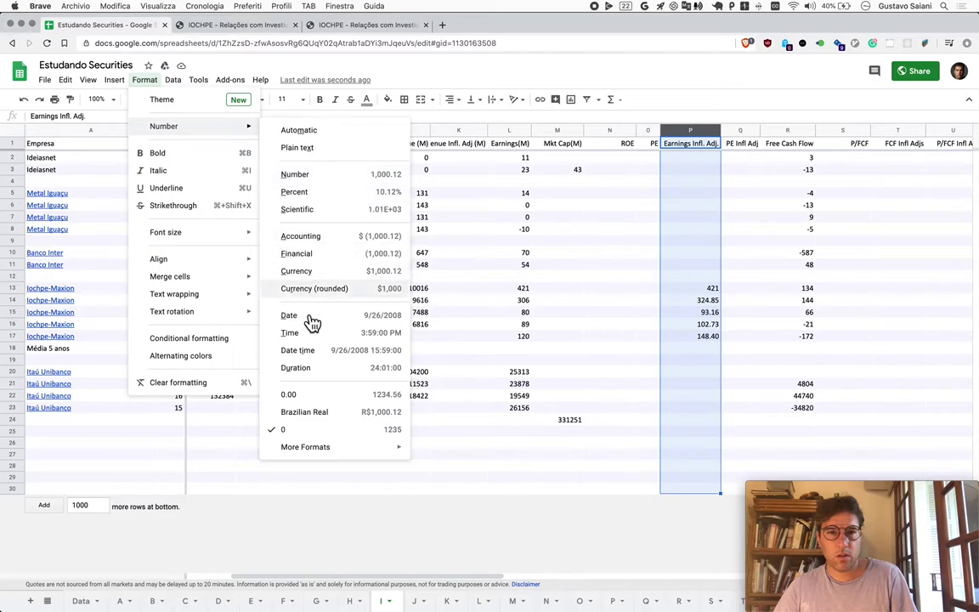
{"action": "mouse_move", "coordinate": [334, 451]}
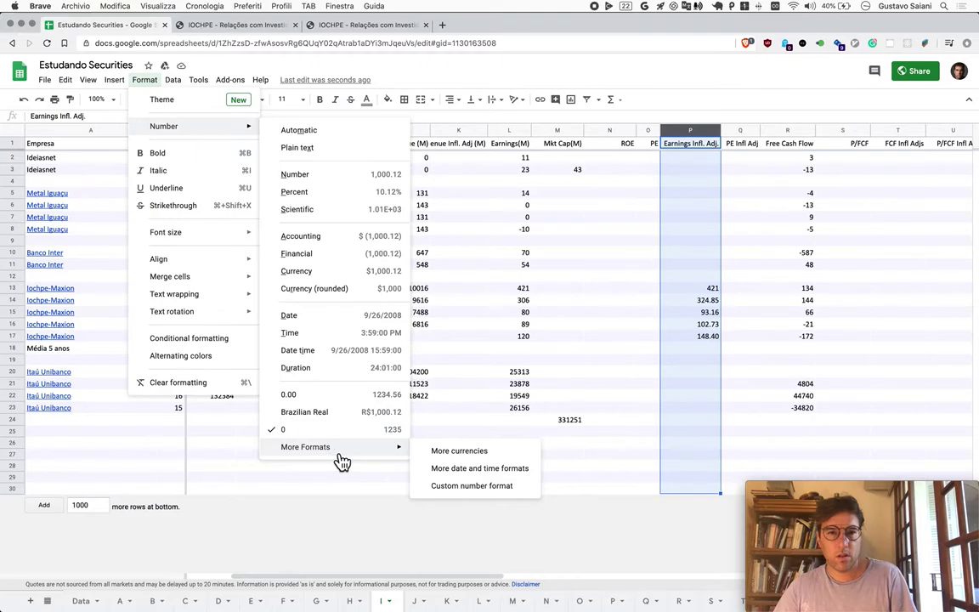
{"action": "left_click", "coordinate": [379, 432]}
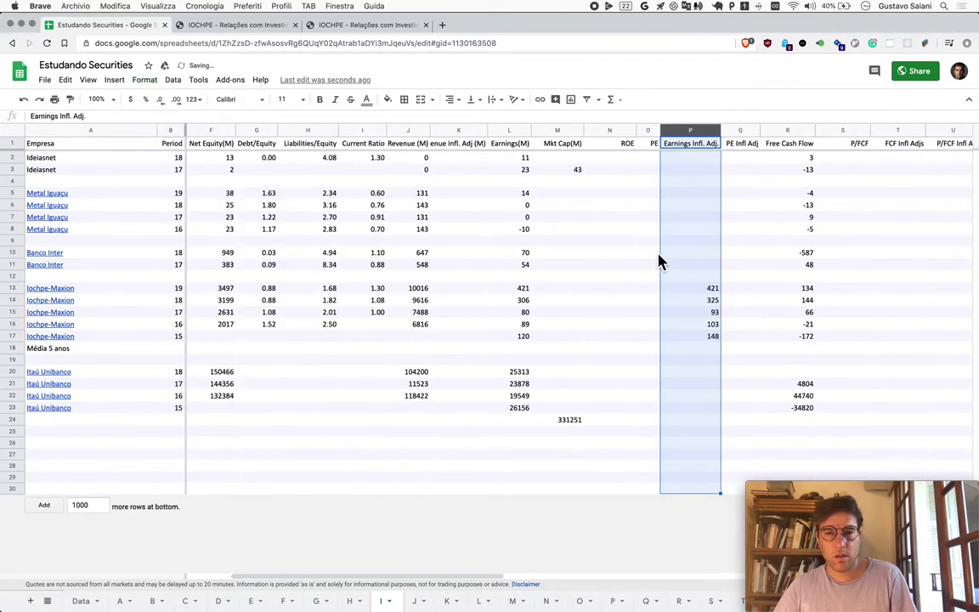
Copy Iochpe-Maxion's period 19 Free Cash Flow value, 134, into the FCF Infl Adjs column of the same row
{"action": "left_click", "coordinate": [756, 277]}
{"action": "scroll", "coordinate": [915, 263], "scroll_direction": "right", "scroll_amount": 2}
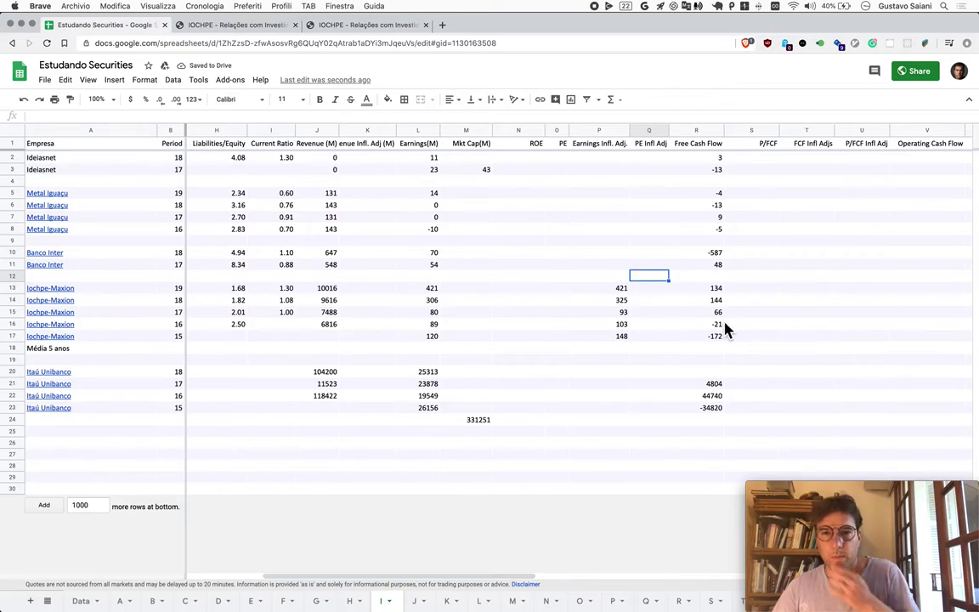
{"action": "scroll", "coordinate": [880, 304], "scroll_direction": "right", "scroll_amount": 1}
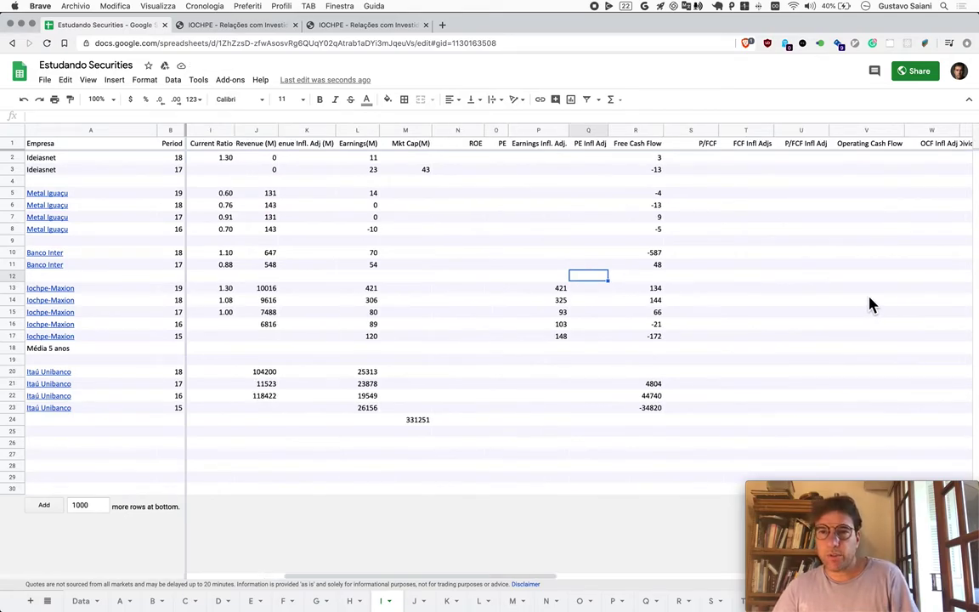
{"action": "left_click", "coordinate": [745, 288]}
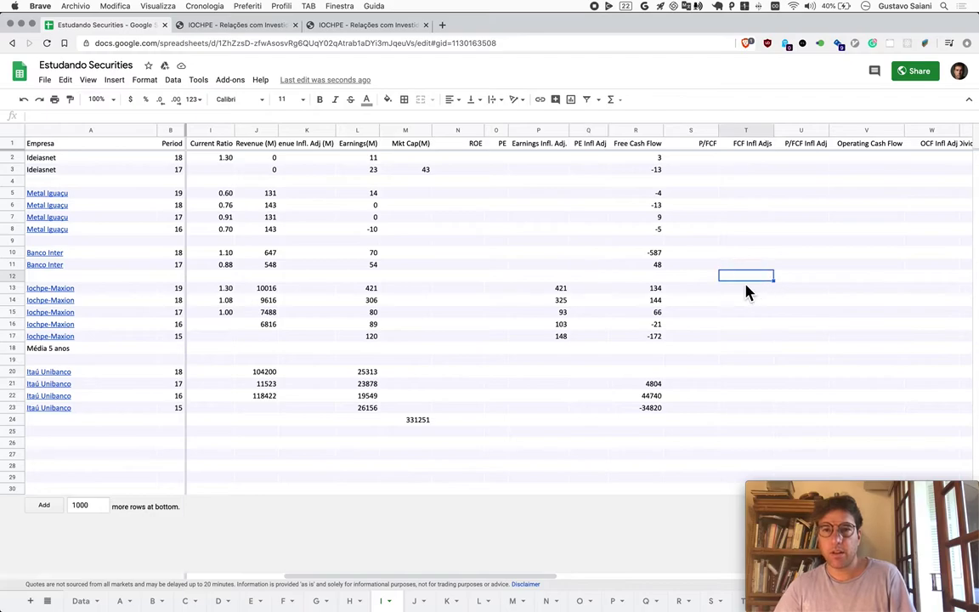
{"action": "key", "text": "Left"}
{"action": "key", "text": "Left"}
{"action": "key", "text": "ctrl+c"}
{"action": "key", "text": "Right"}
{"action": "key", "text": "Right"}
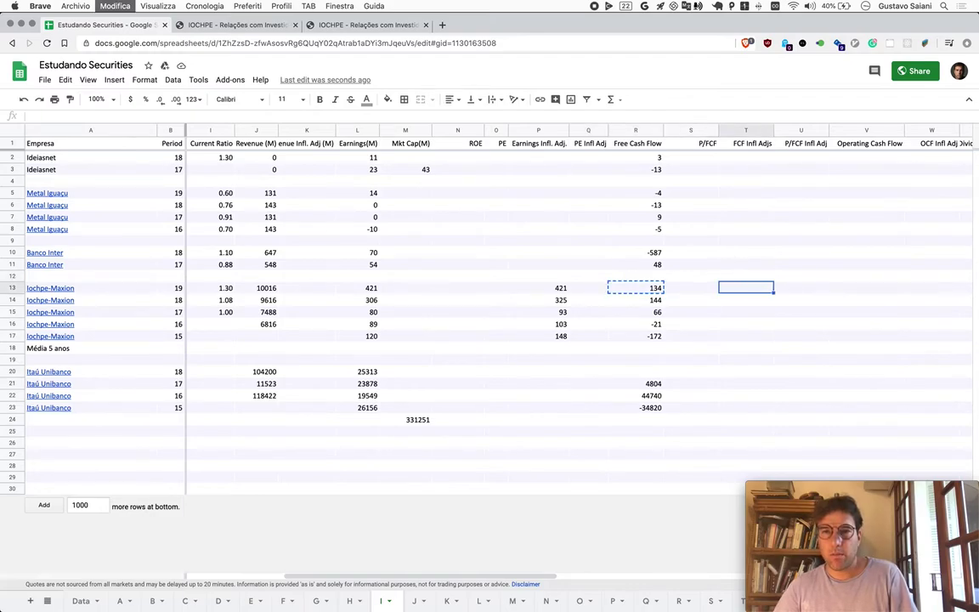
{"action": "key", "text": "ctrl+v"}
Enter the formula =R14*'Inflation Adjustments'!B1 as Iochpe-Maxion's FCF Infl Adjs for period 18
{"action": "key", "text": "Down"}
{"action": "type", "text": "=R14*1.0616"}
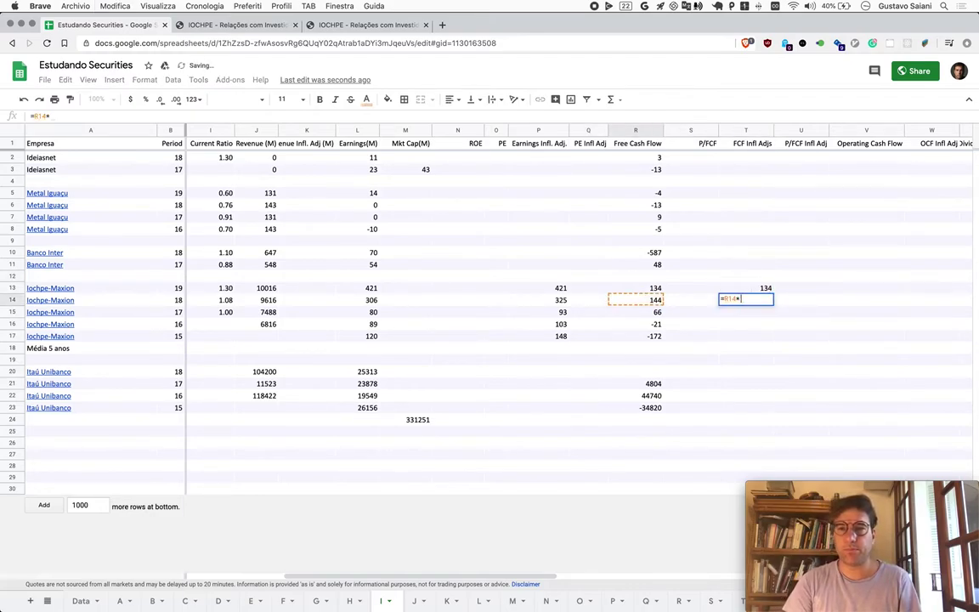
{"action": "key", "text": "Return"}
Try to paste the period 18 FCF Infl Adjs formula over Iochpe-Maxion's periods 19 to 15, and undo the paste
{"action": "key", "text": "Up"}
{"action": "key", "text": "ctrl+c"}
{"action": "key", "text": "Down"}
{"action": "key", "text": "Down"}
{"action": "key", "text": "Up"}
{"action": "key", "text": "Up"}
{"action": "key", "text": "Up"}
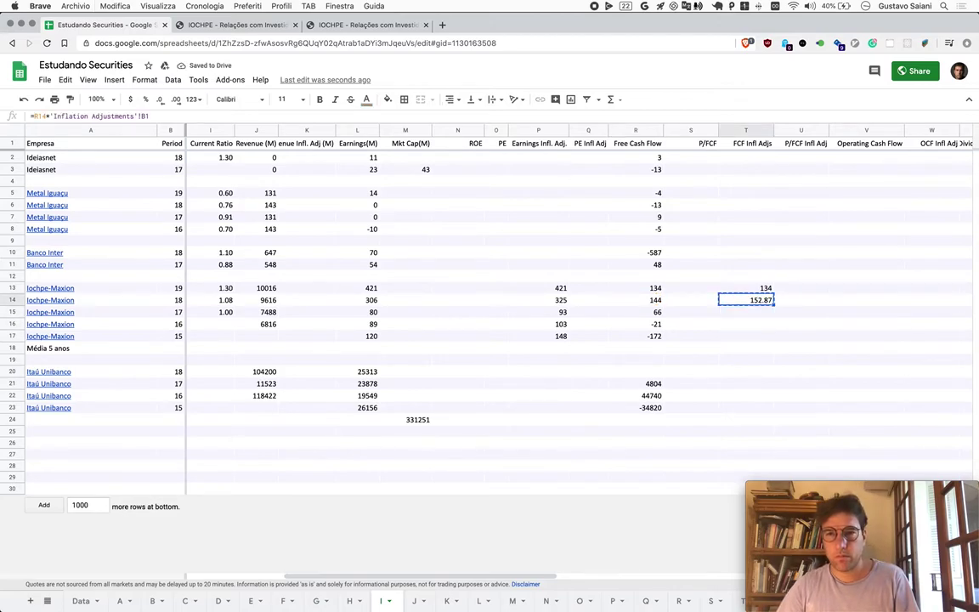
{"action": "key", "text": "shift+Down"}
{"action": "key", "text": "shift+Down"}
{"action": "key", "text": "shift+Down"}
{"action": "key", "text": "shift+Down"}
{"action": "key", "text": "ctrl+v"}
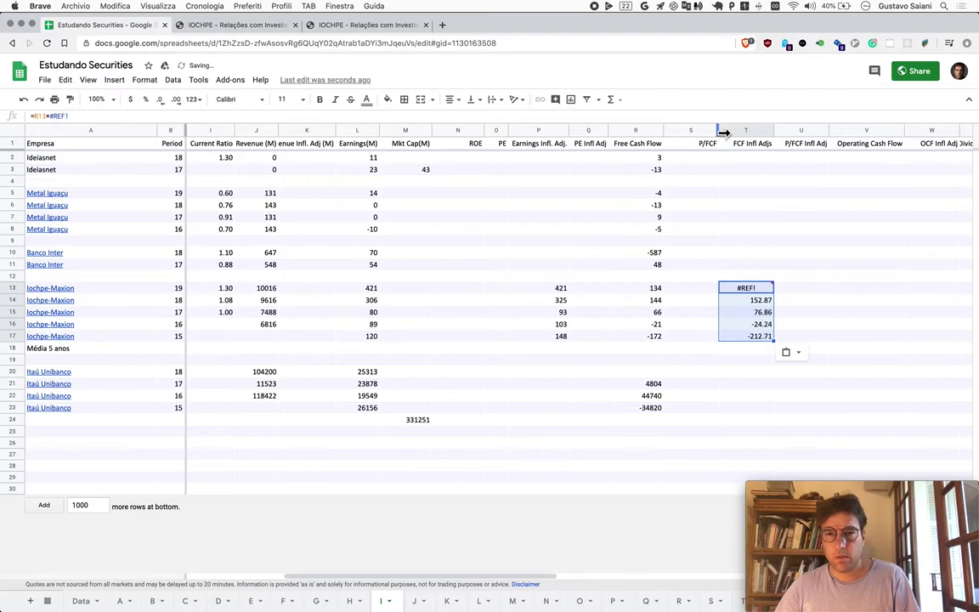
{"action": "key", "text": "ctrl+z"}
{"action": "left_click", "coordinate": [760, 389]}
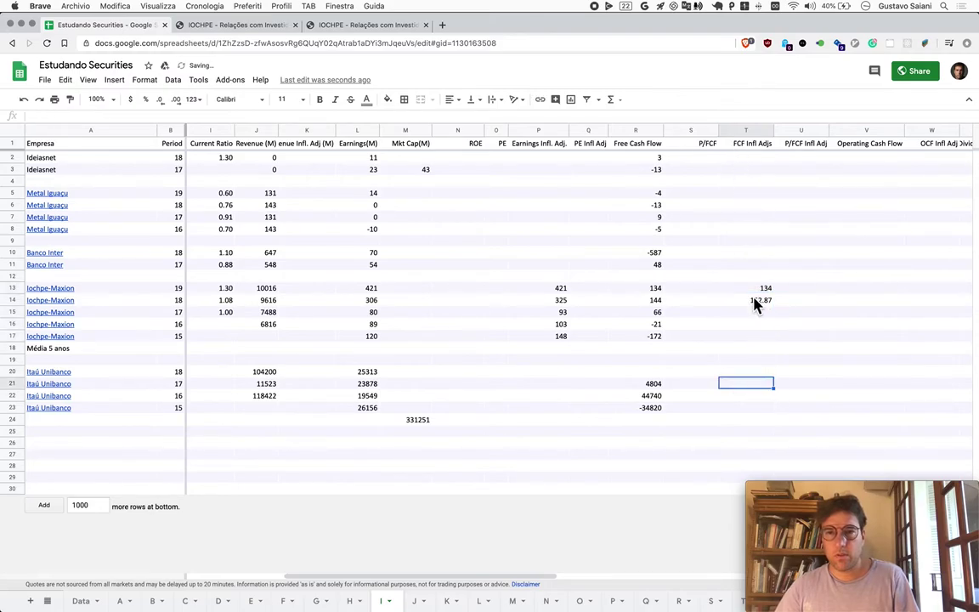
Copy Iochpe-Maxion's period 18 FCF Infl Adjs formula into the same column for periods 17, 16 and 15
{"action": "left_click", "coordinate": [760, 302]}
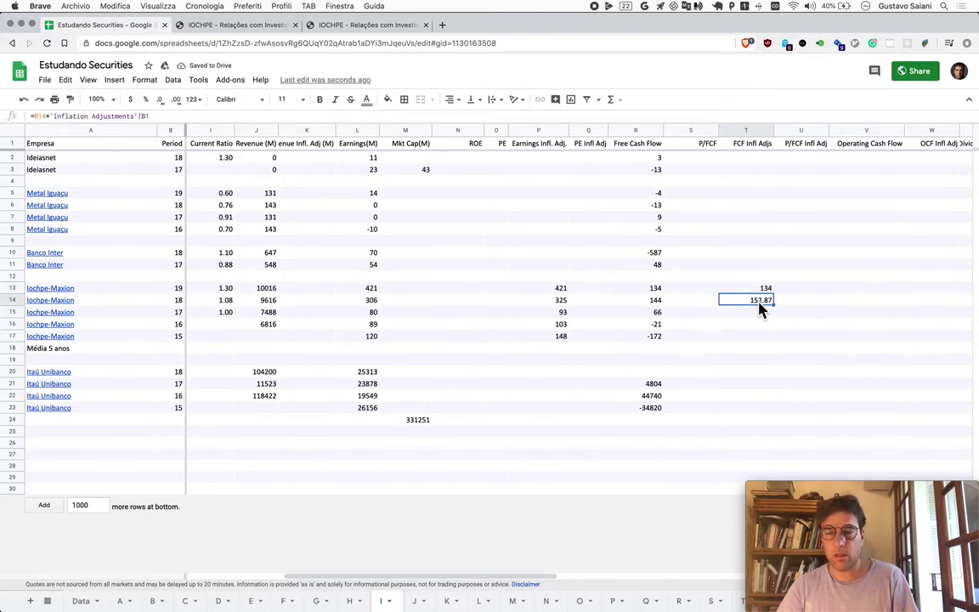
{"action": "double_click", "coordinate": [760, 302]}
{"action": "key", "text": "Escape"}
{"action": "key", "text": "ctrl+c"}
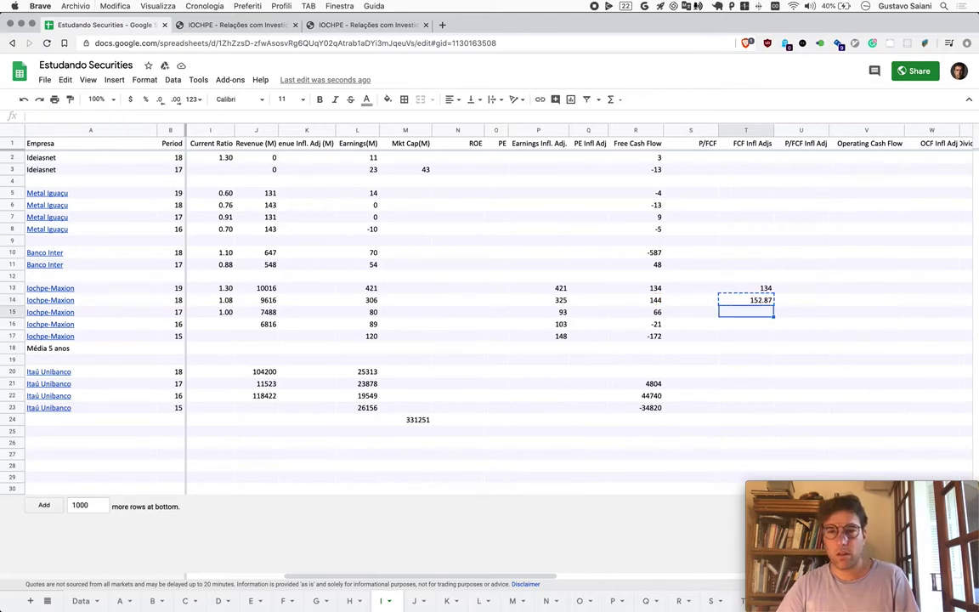
{"action": "left_click_drag", "start_coordinate": [761, 312], "coordinate": [762, 336]}
{"action": "key", "text": "ctrl+v"}
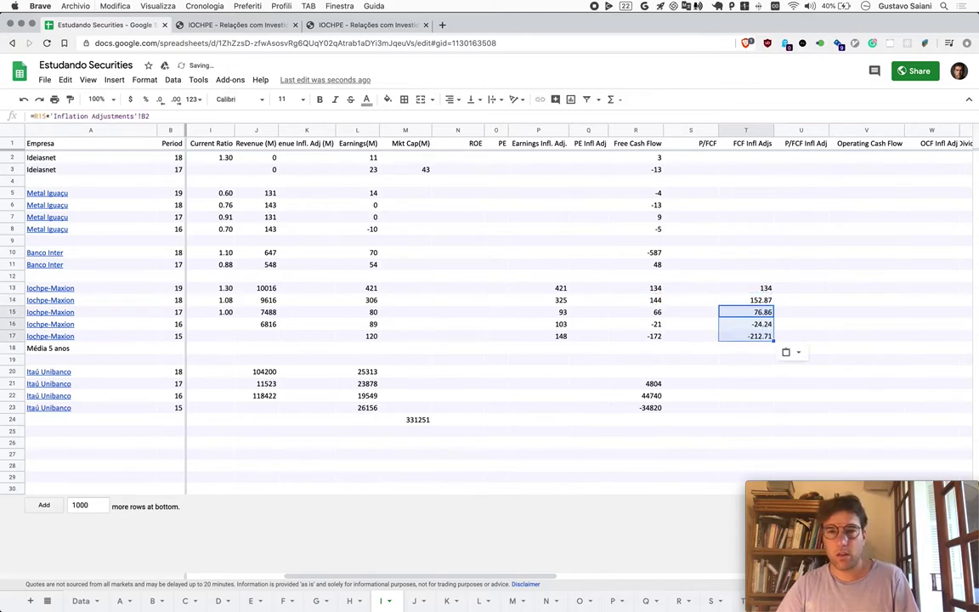
Format the whole FCF Infl Adjs column with the number format 0, without decimals
{"action": "left_click", "coordinate": [737, 130]}
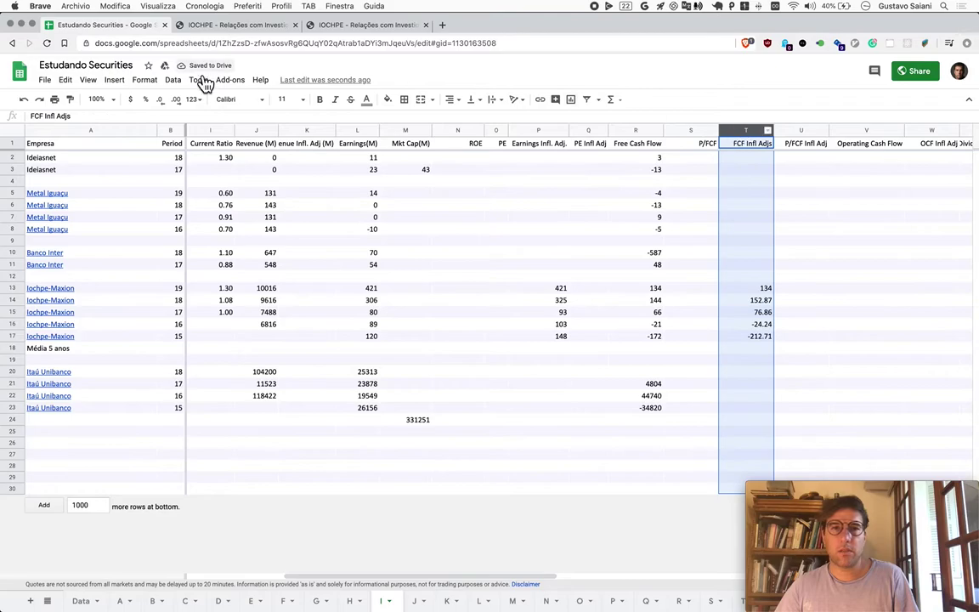
{"action": "left_click", "coordinate": [144, 80]}
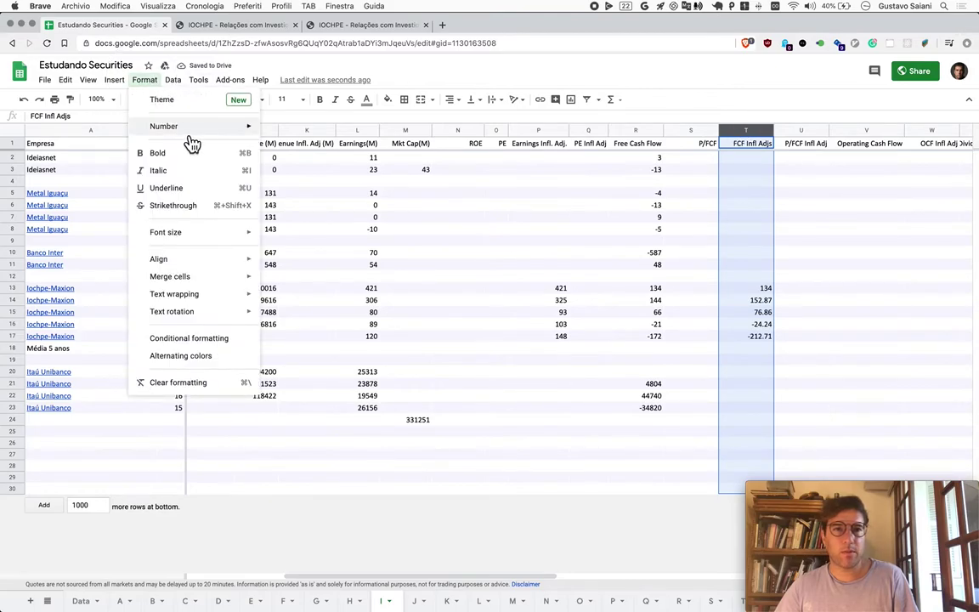
{"action": "mouse_move", "coordinate": [332, 451]}
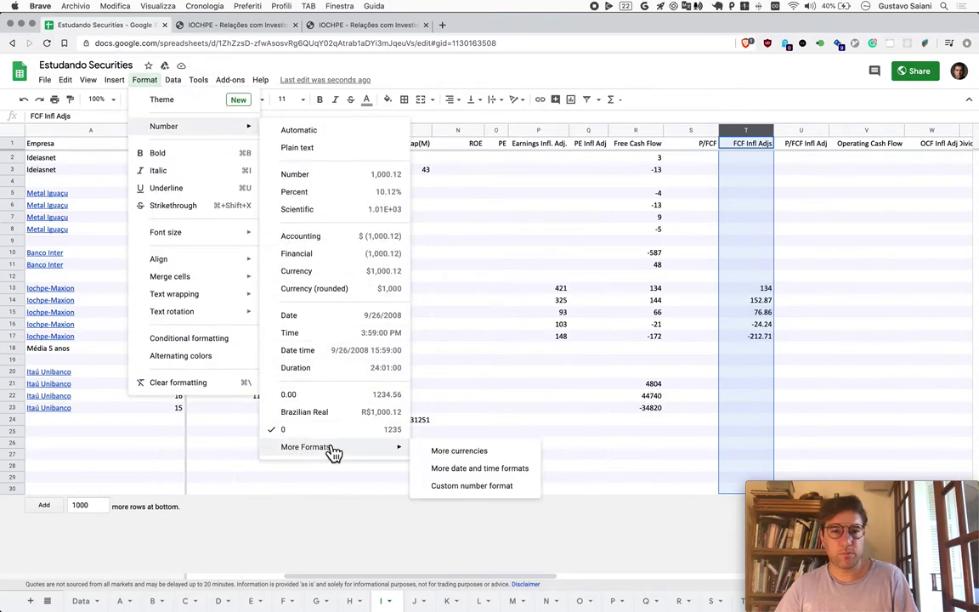
{"action": "left_click", "coordinate": [330, 431]}
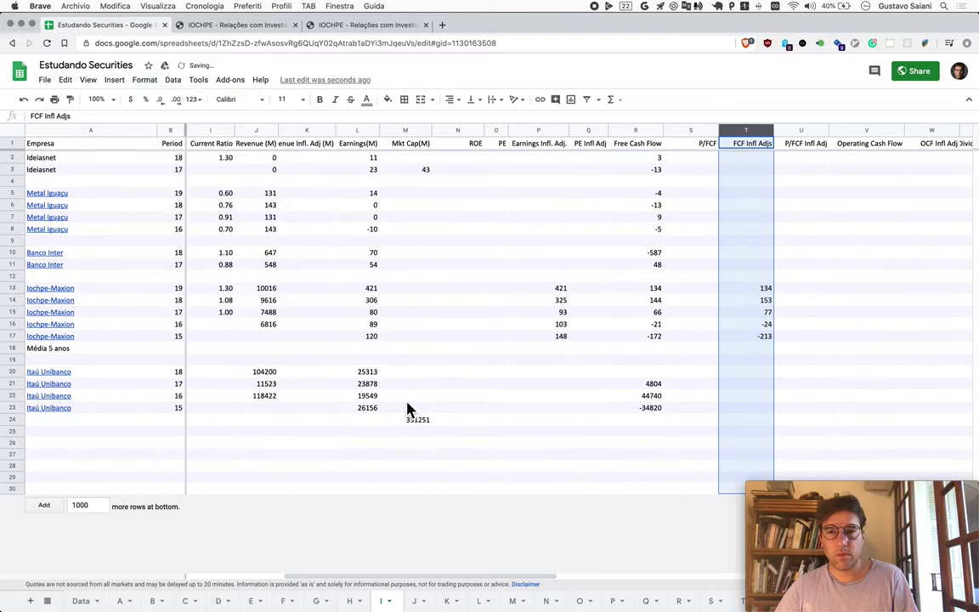
{"action": "left_click", "coordinate": [708, 373]}
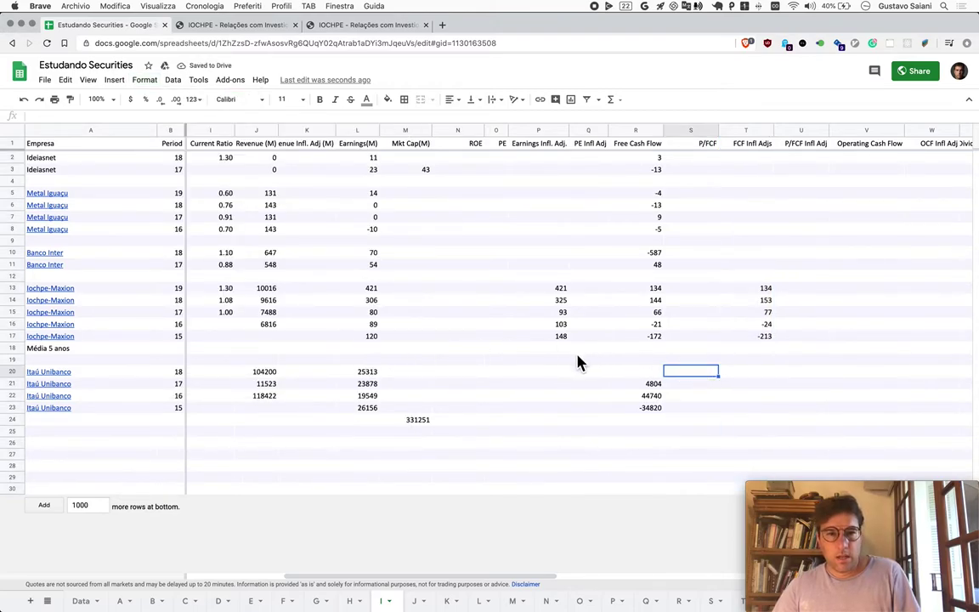
Enter the formula =average(offset(L13,0,0,5,1)) in the Earnings(M) column of Iochpe-Maxion's Média 5 anos row
{"action": "left_click", "coordinate": [373, 348]}
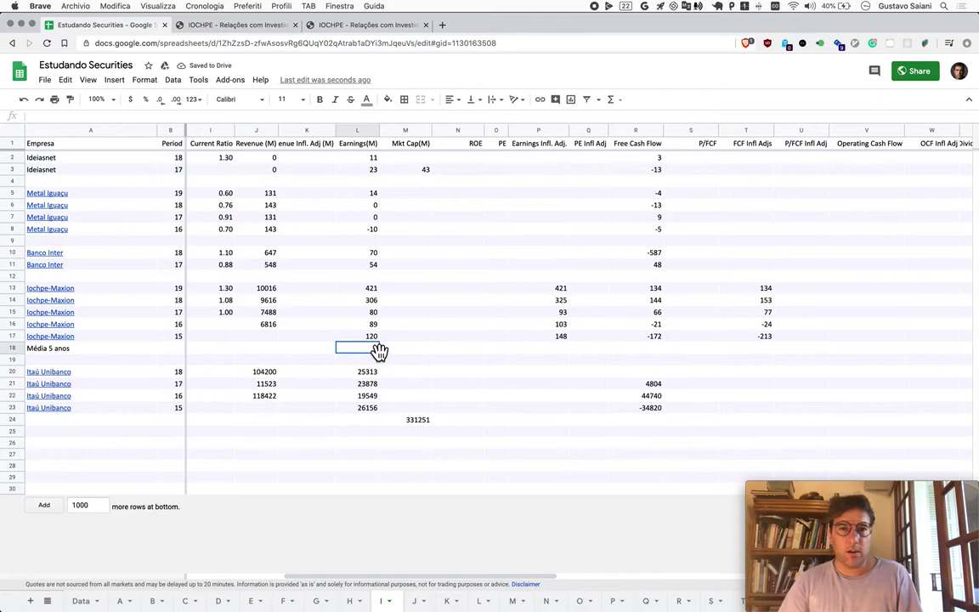
{"action": "type", "text": "=av"}
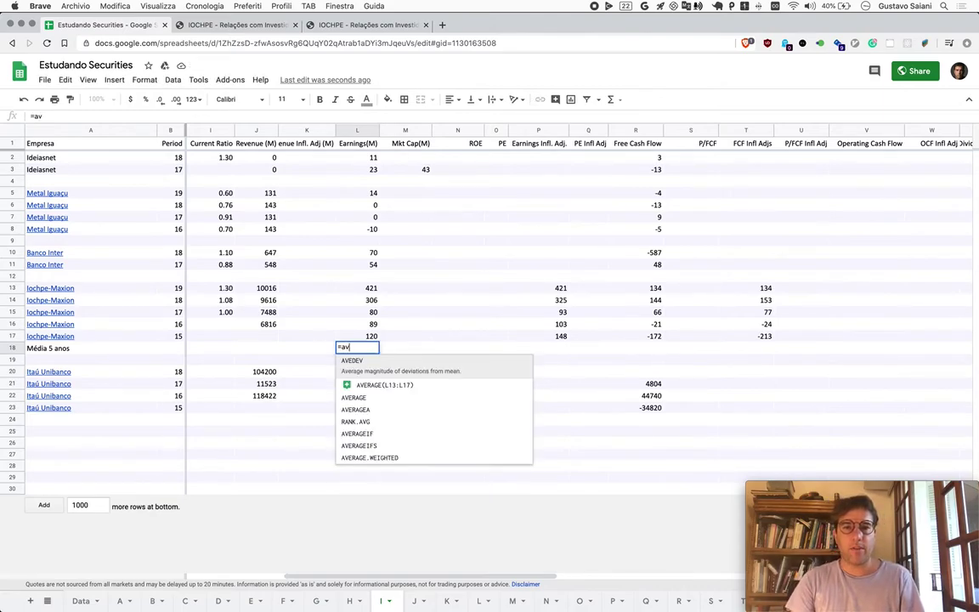
{"action": "type", "text": "erage(offset("}
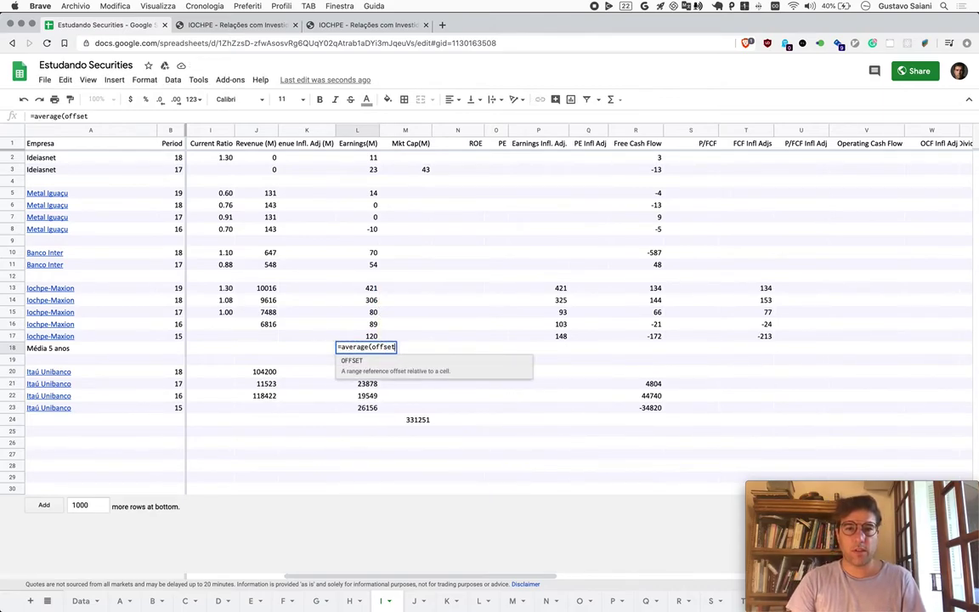
{"action": "key", "text": "Up"}
{"action": "key", "text": "Up"}
{"action": "key", "text": "Up"}
{"action": "key", "text": "Up"}
{"action": "key", "text": "Up"}
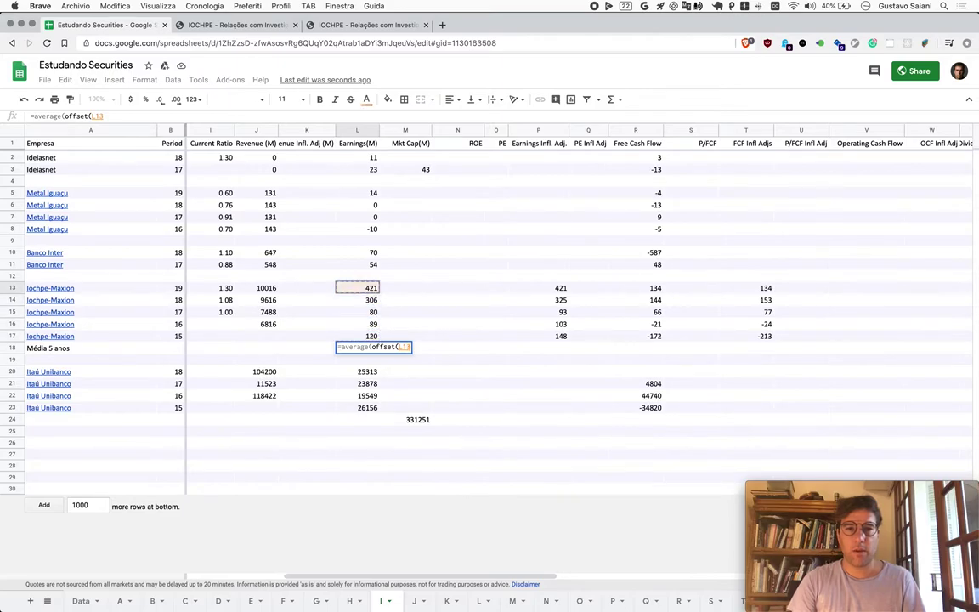
{"action": "type", "text": ",0,0,5,1"}
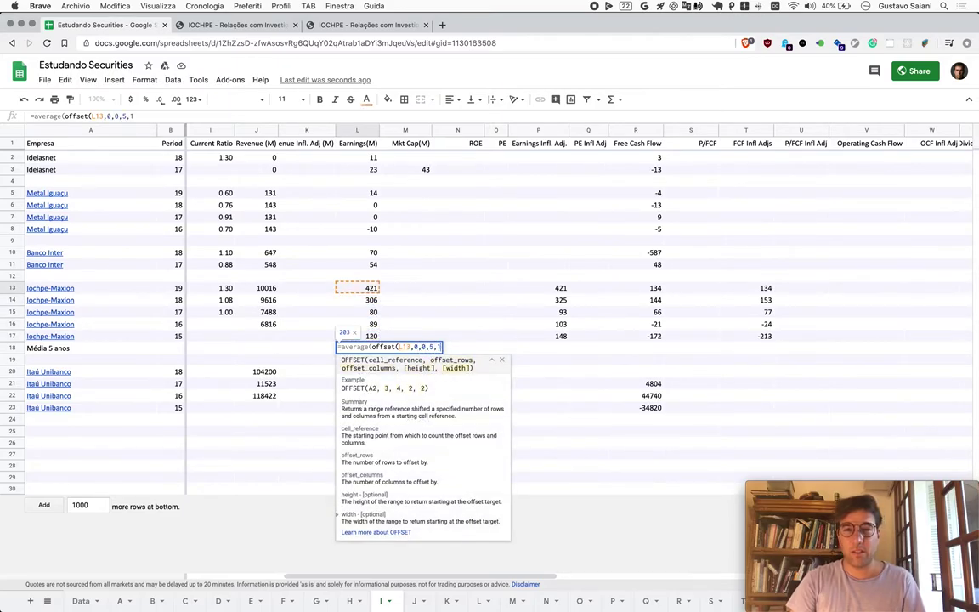
{"action": "key", "text": "Return"}
Copy the Média 5 anos earnings formula into the Earnings Infl. Adj., Free Cash Flow and FCF Infl Adjs columns of the same row
{"action": "key", "text": "Up"}
{"action": "key", "text": "ctrl+c"}
{"action": "key", "text": "Right"}
{"action": "key", "text": "Right"}
{"action": "key", "text": "Right"}
{"action": "key", "text": "Right"}
{"action": "key", "text": "ctrl+v"}
{"action": "key", "text": "Right"}
{"action": "key", "text": "Right"}
{"action": "key", "text": "super+v"}
{"action": "key", "text": "Right"}
{"action": "key", "text": "Right"}
{"action": "key", "text": "super+v"}
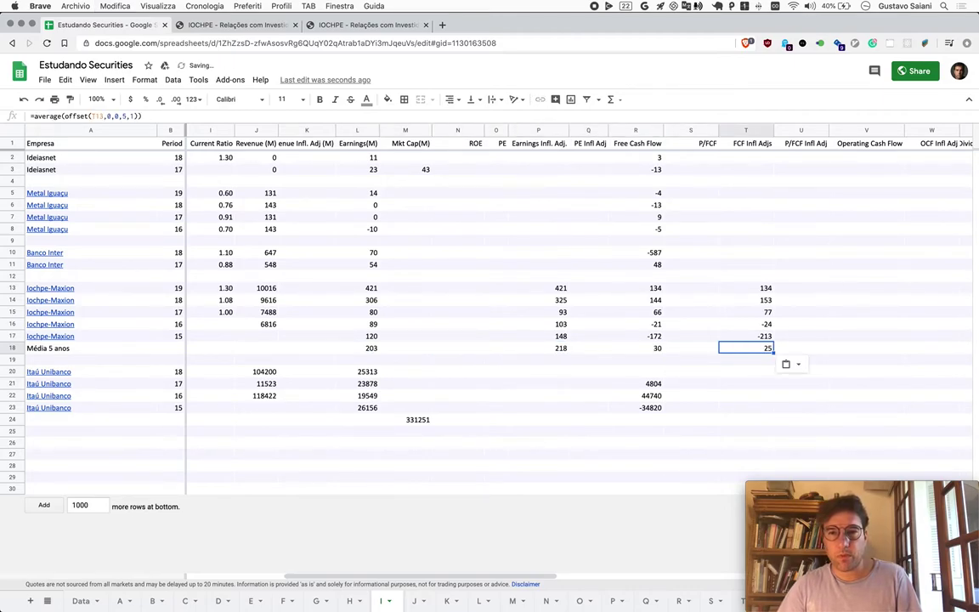
Compare Iochpe-Maxion's five-year averages for inflation-adjusted earnings and free cash flow, and review its debt and equity columns
{"action": "key", "text": "Left"}
{"action": "key", "text": "Left"}
{"action": "key", "text": "Left"}
{"action": "key", "text": "Left"}
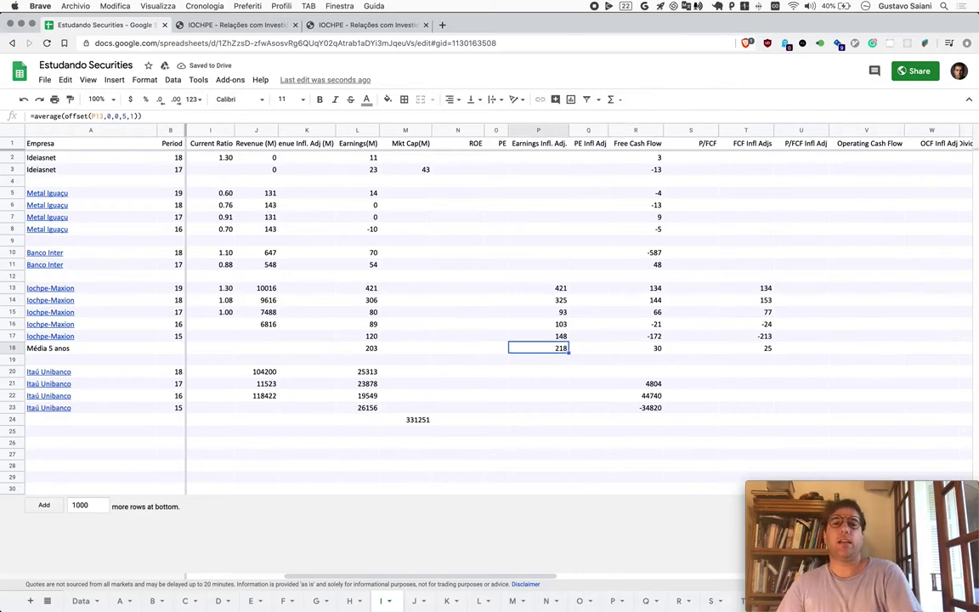
{"action": "key", "text": "Right"}
{"action": "key", "text": "Right"}
{"action": "key", "text": "Right"}
{"action": "key", "text": "Right"}
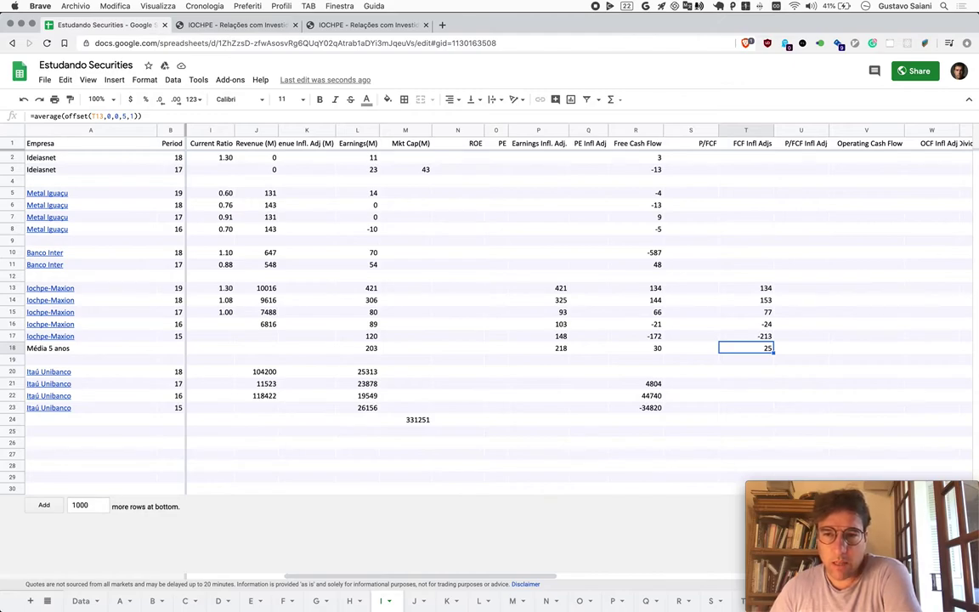
{"action": "key", "text": "Up"}
{"action": "key", "text": "Down"}
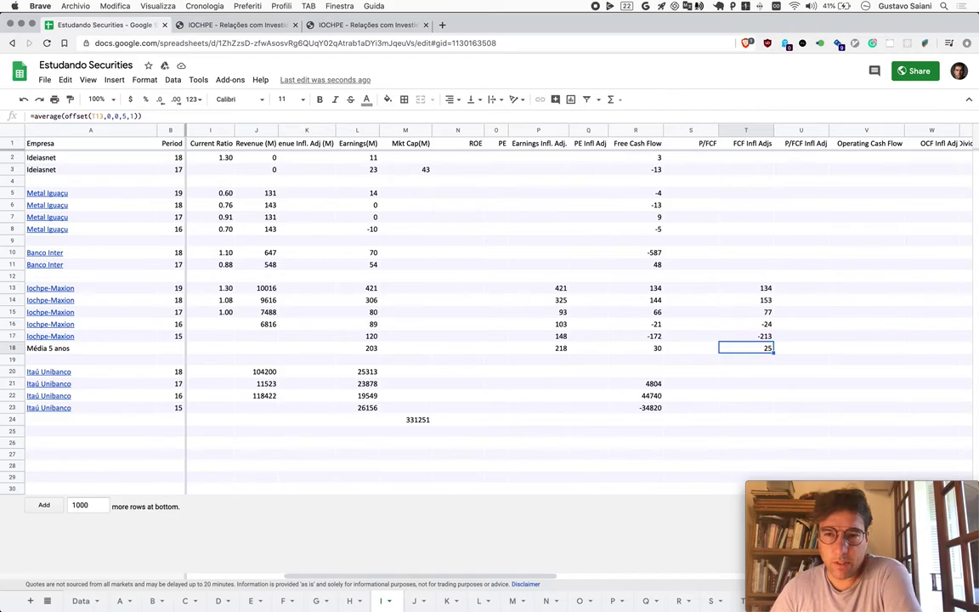
{"action": "key", "text": "Left"}
{"action": "key", "text": "Left"}
{"action": "key", "text": "Left"}
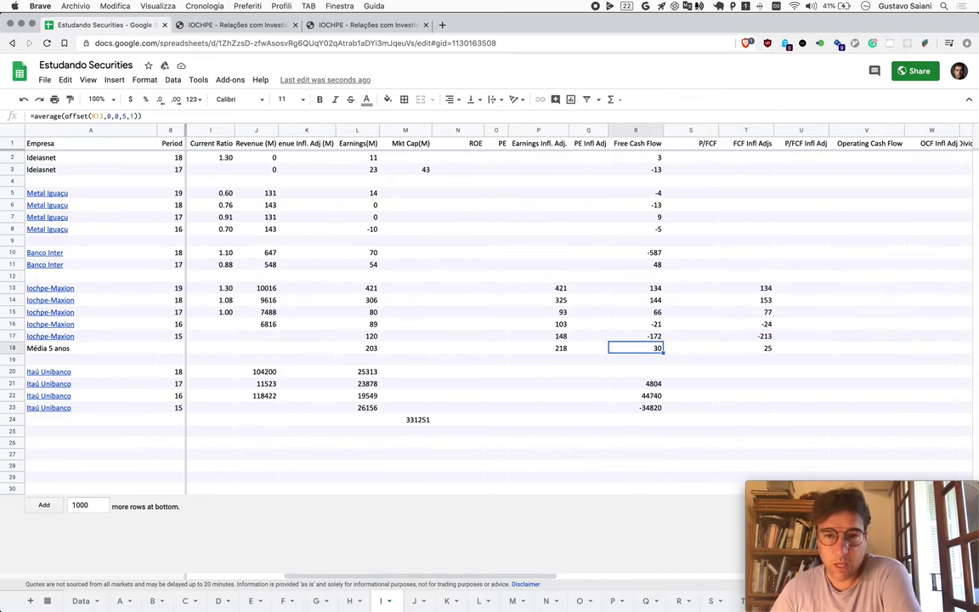
{"action": "key", "text": "Left"}
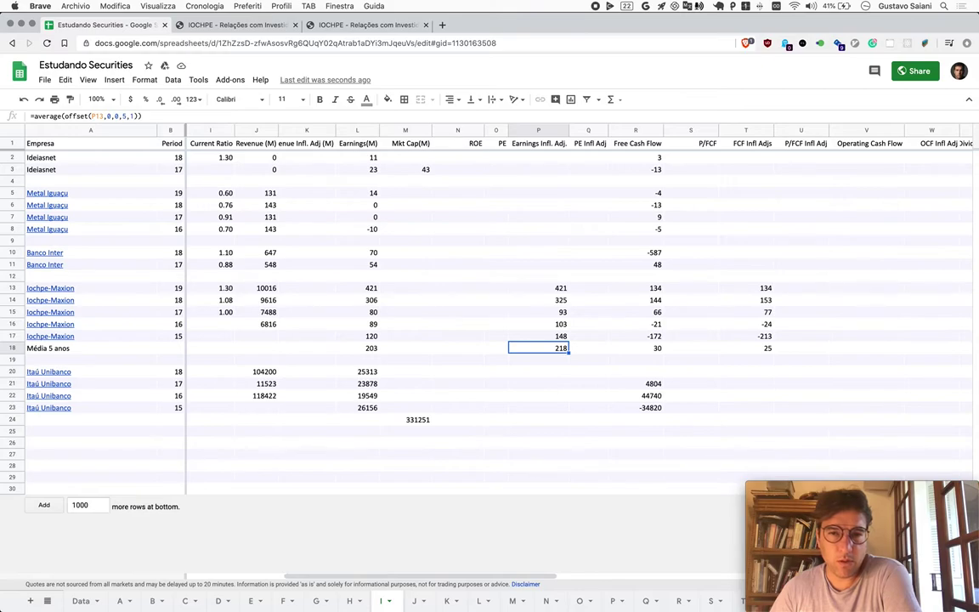
{"action": "key", "text": "Right"}
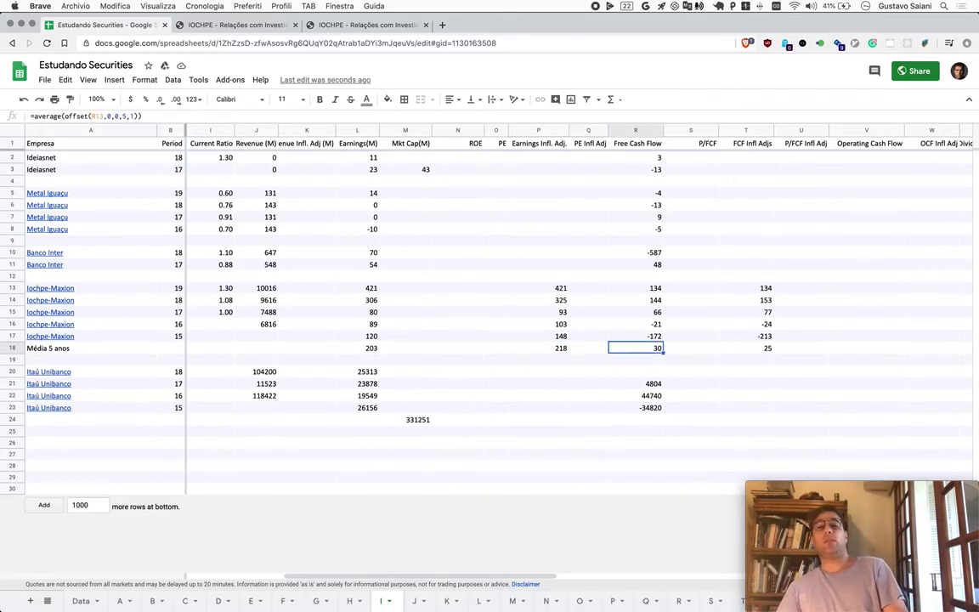
{"action": "key", "text": "Right"}
{"action": "key", "text": "Right"}
{"action": "key", "text": "Left"}
{"action": "key", "text": "Left"}
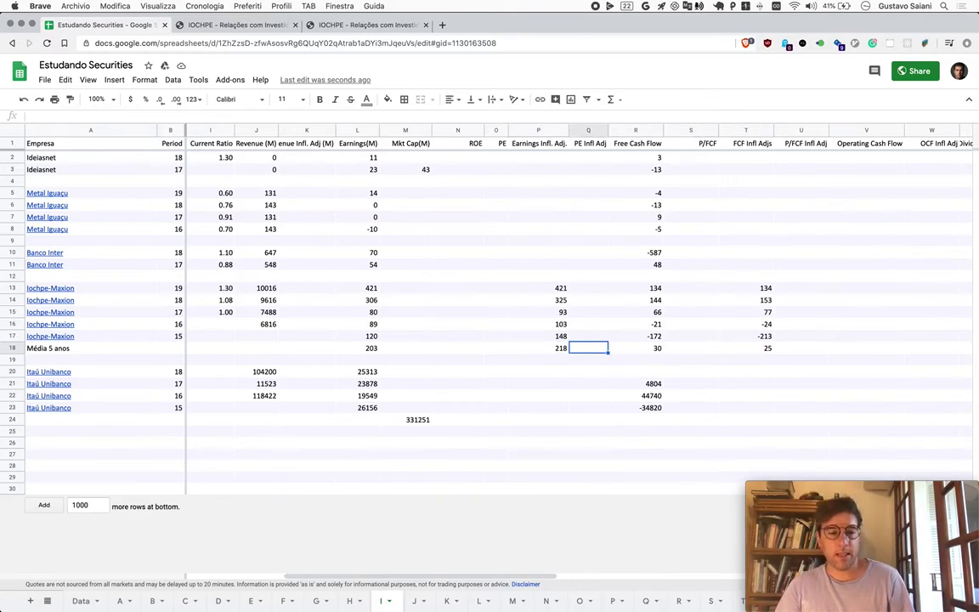
{"action": "key", "text": "Left"}
{"action": "key", "text": "Right"}
{"action": "key", "text": "Right"}
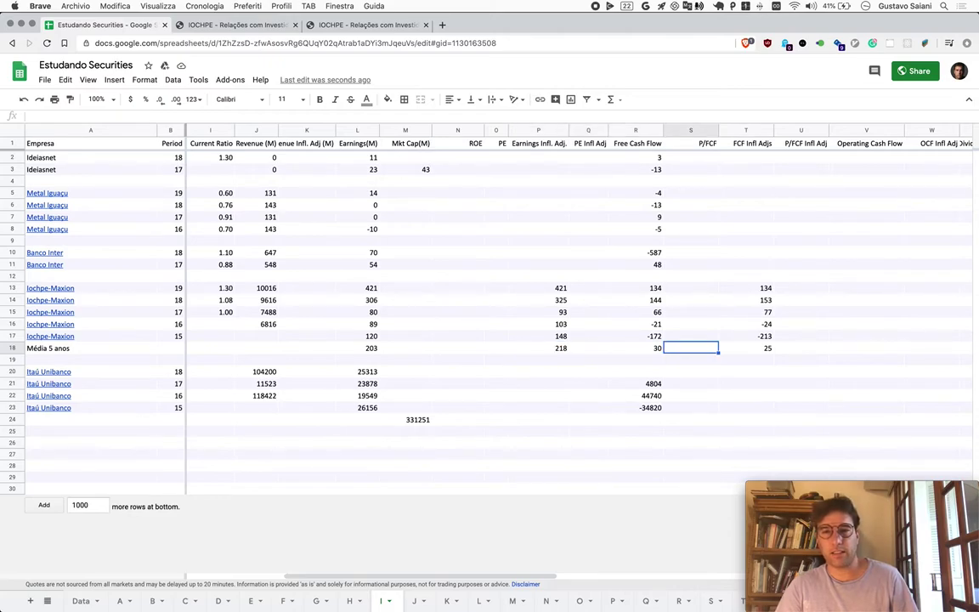
{"action": "key", "text": "Right"}
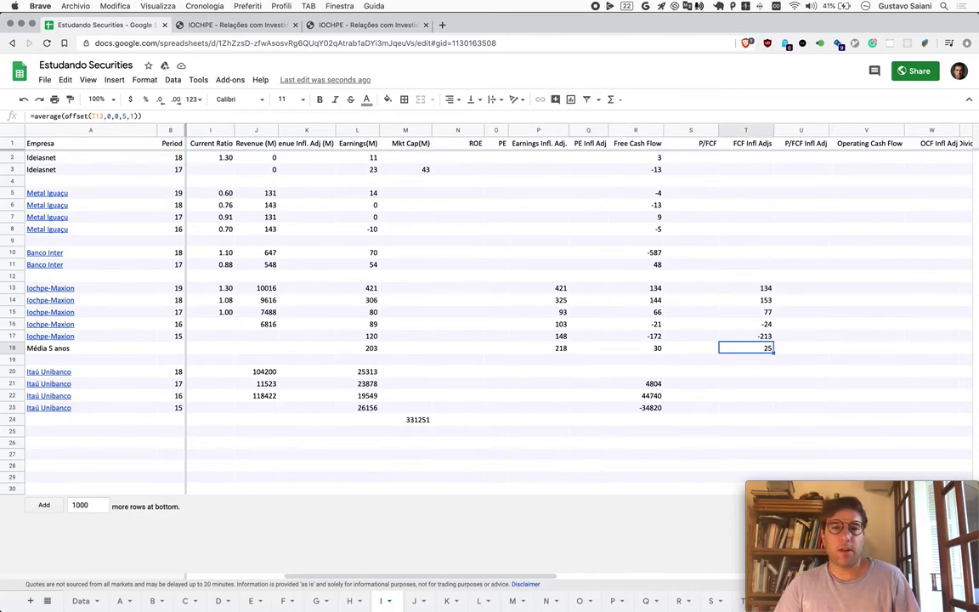
{"action": "key", "text": "Left"}
{"action": "key", "text": "Left"}
{"action": "key", "text": "Left"}
{"action": "key", "text": "Left"}
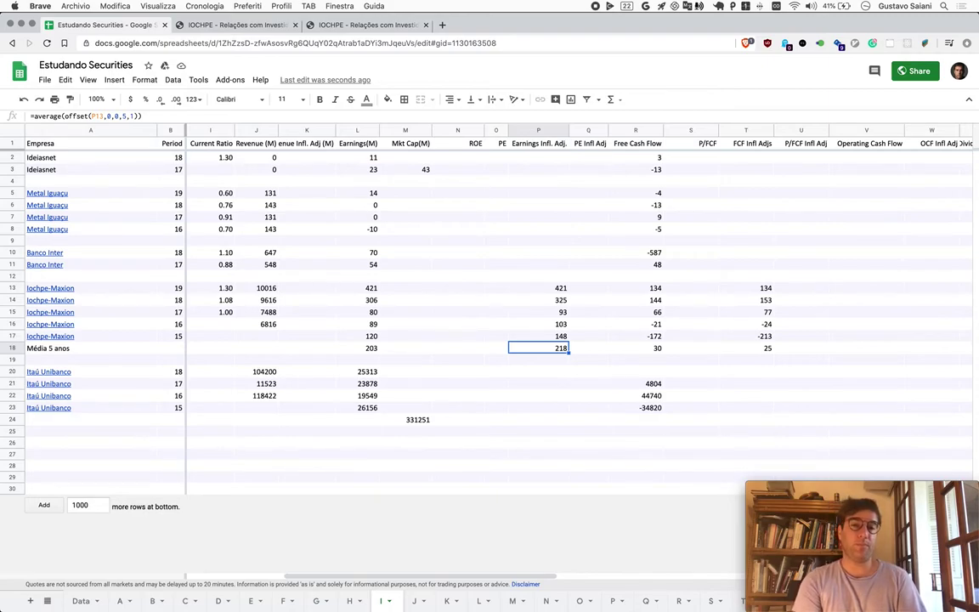
{"action": "key", "text": "Right"}
{"action": "key", "text": "Right"}
{"action": "key", "text": "Right"}
{"action": "key", "text": "Right"}
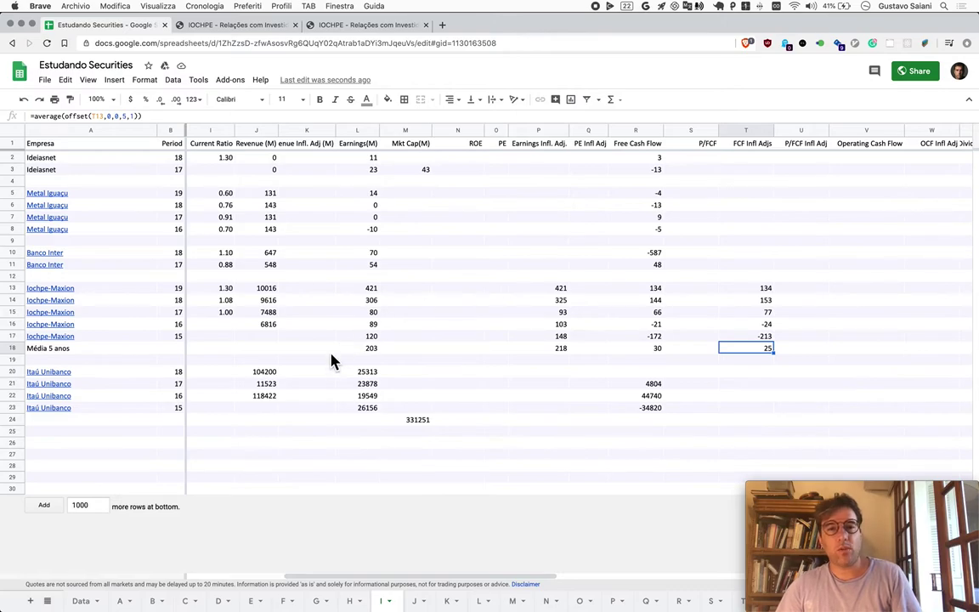
{"action": "scroll", "coordinate": [332, 361], "scroll_direction": "left", "scroll_amount": 6}
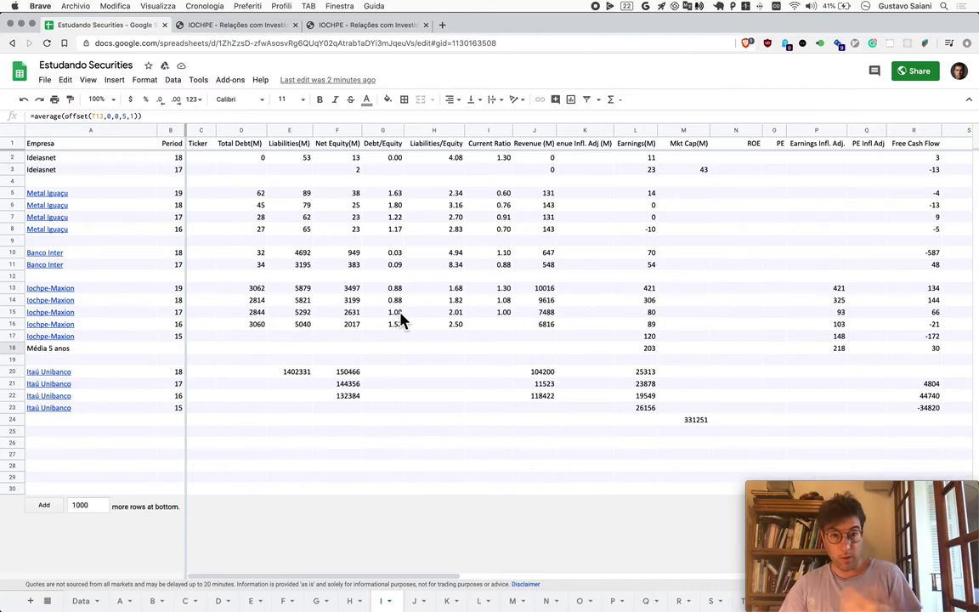
{"action": "scroll", "coordinate": [403, 321], "scroll_direction": "right", "scroll_amount": 5}
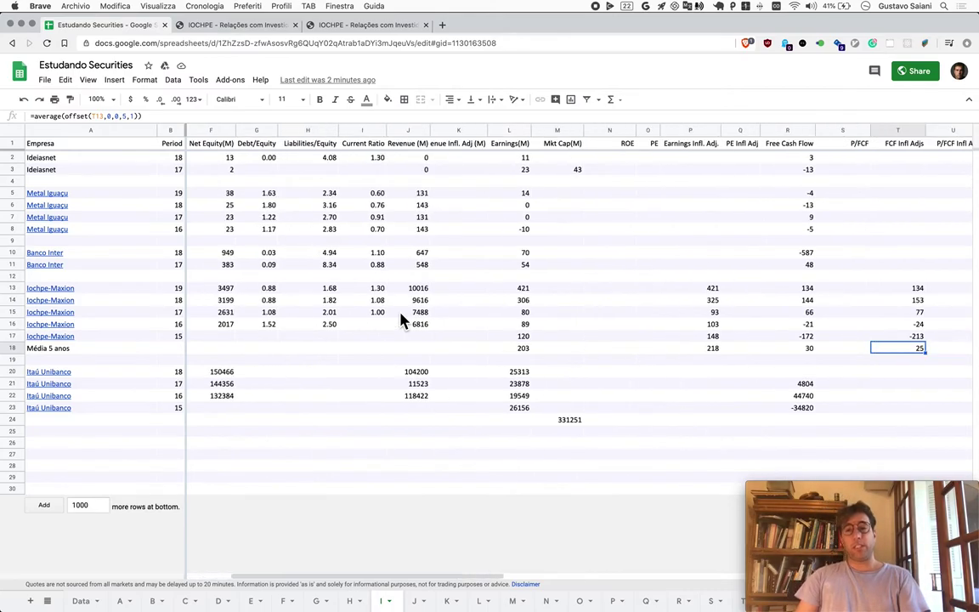
Search the web for "iochpe maxion market cap" in a new browser tab and open Bloomberg's MYPK3 stock quote
{"action": "key", "text": "super+t"}
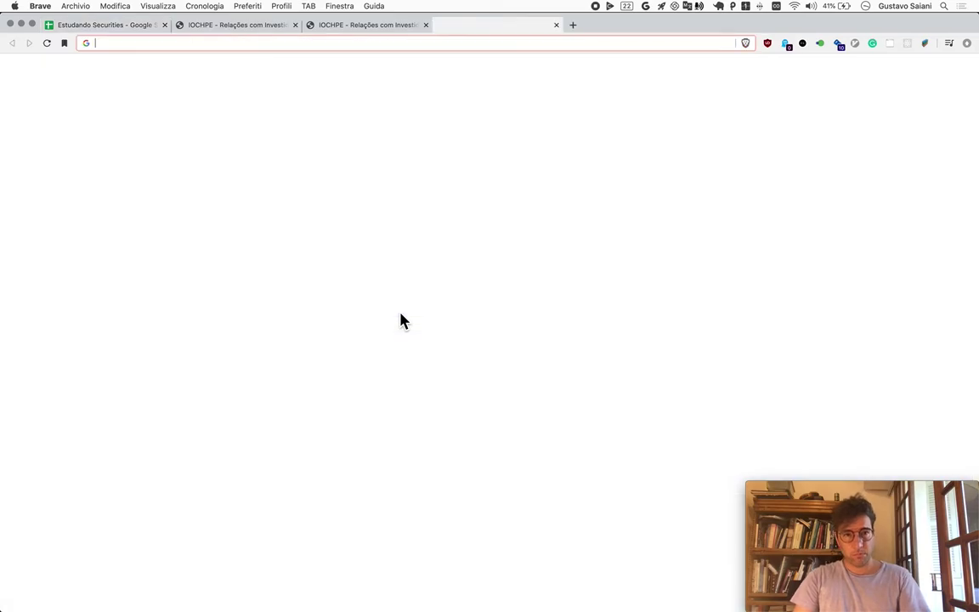
{"action": "type", "text": "iochpe maxion market cap"}
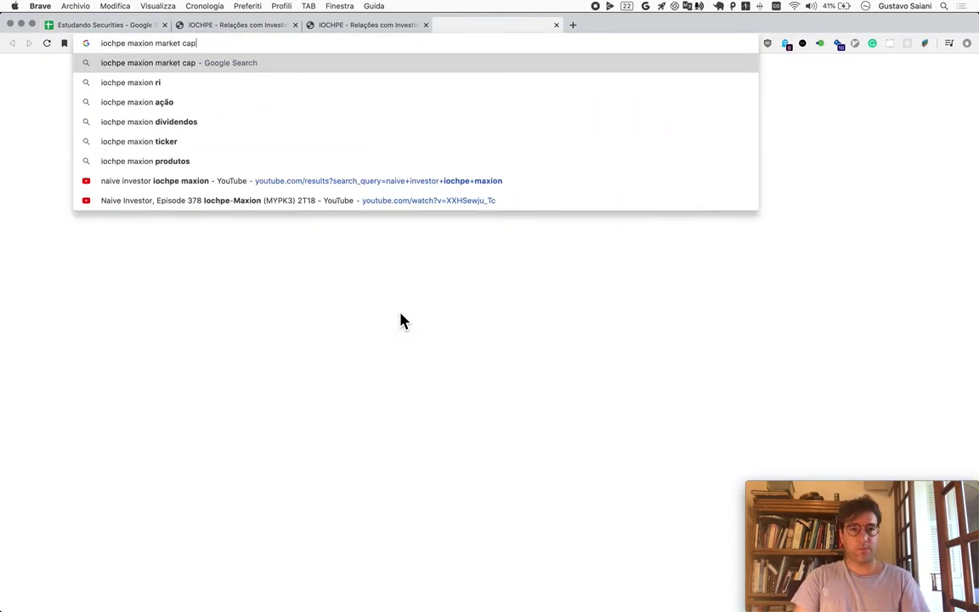
{"action": "key", "text": "Return"}
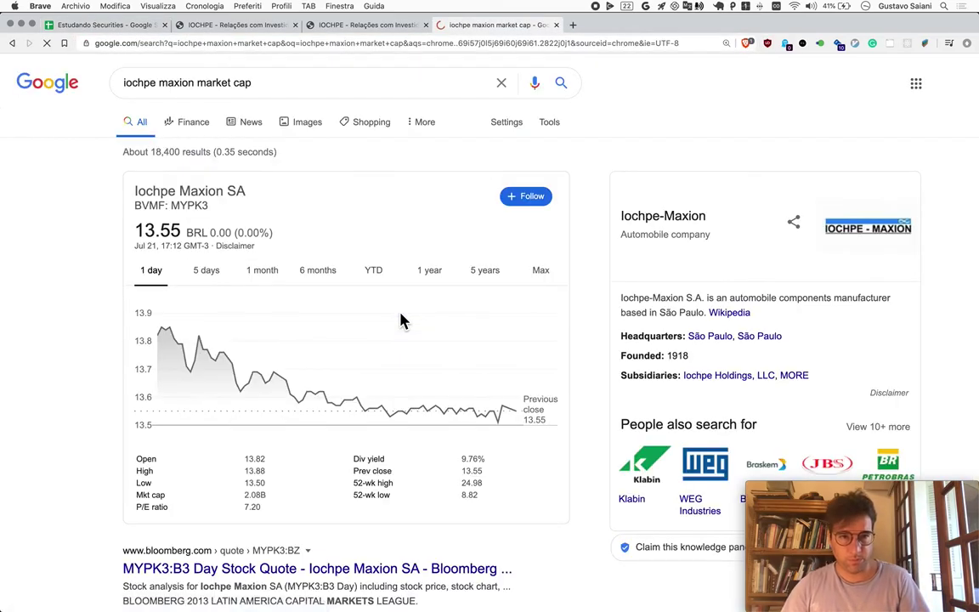
{"action": "left_click", "coordinate": [157, 571]}
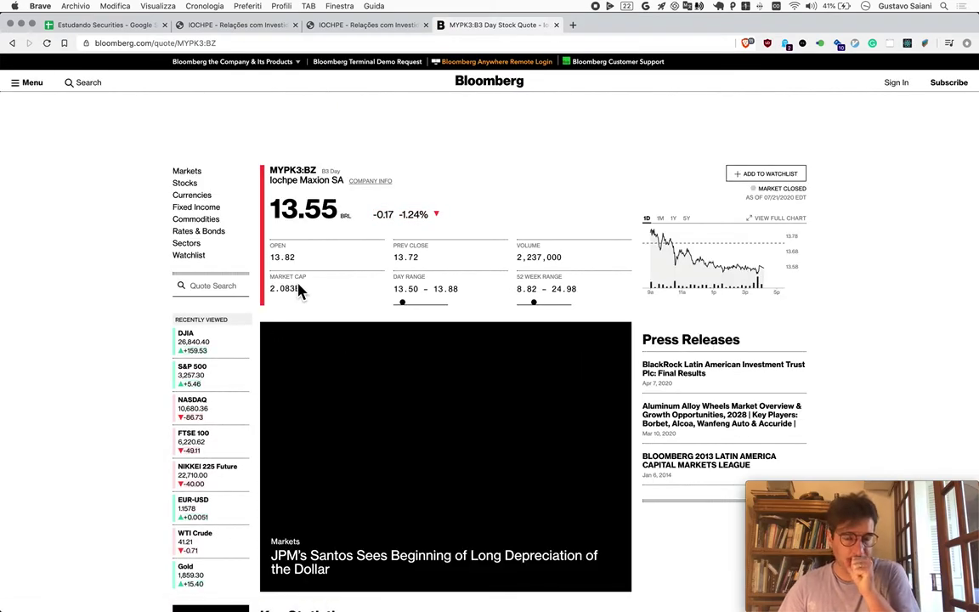
Return to the Estudando Securities spreadsheet and enter 2083 as Mkt Cap(M) in Iochpe-Maxion's Média 5 anos row
{"action": "left_click", "coordinate": [94, 25]}
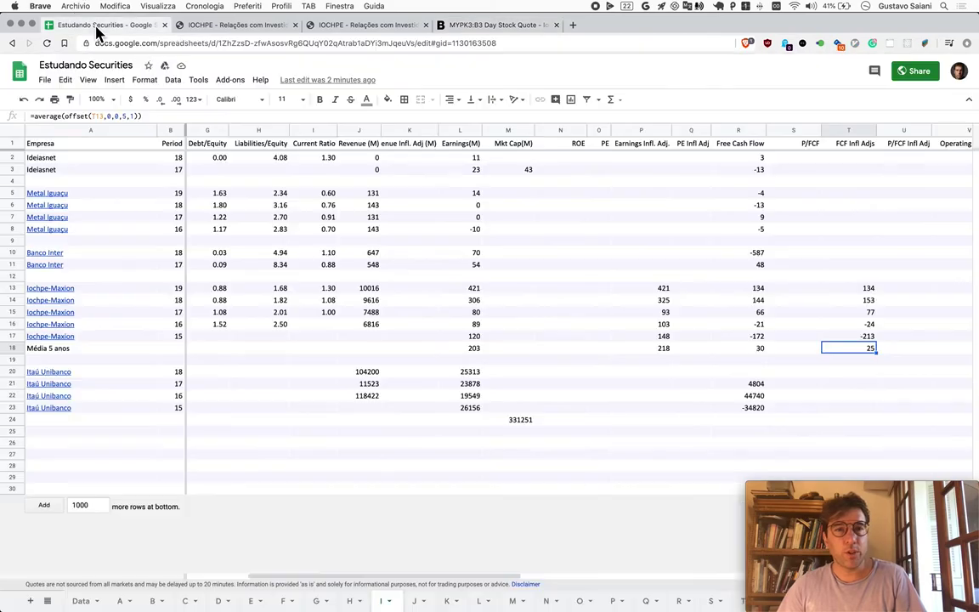
{"action": "left_click", "coordinate": [514, 348]}
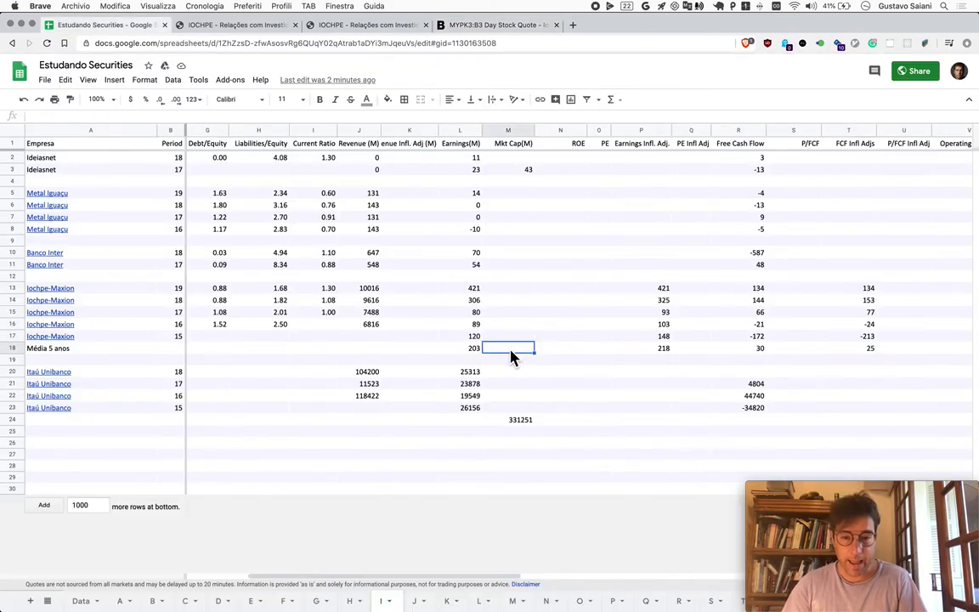
{"action": "type", "text": "2083"}
{"action": "key", "text": "Return"}
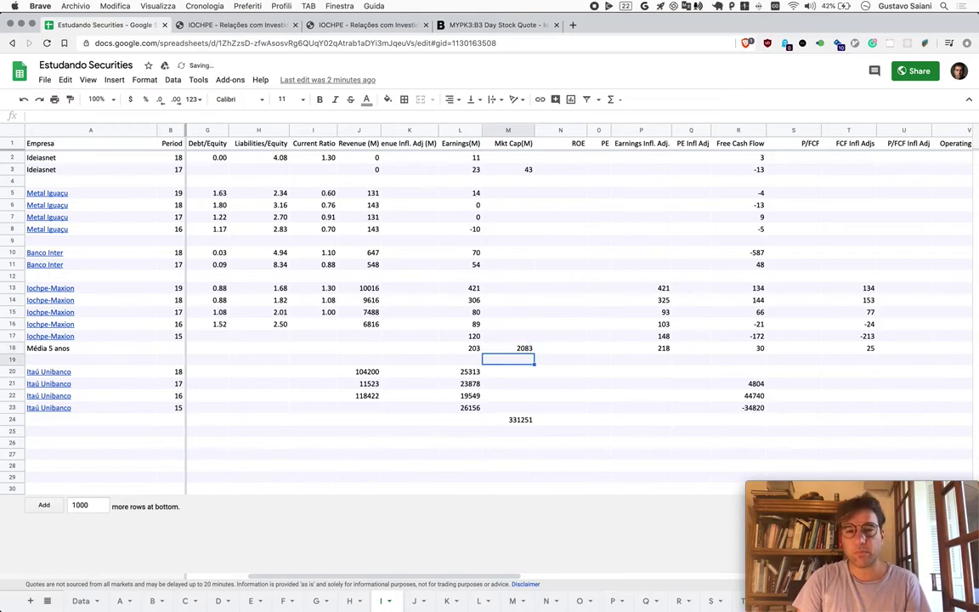
{"action": "scroll", "coordinate": [562, 455], "scroll_direction": "left", "scroll_amount": 1}
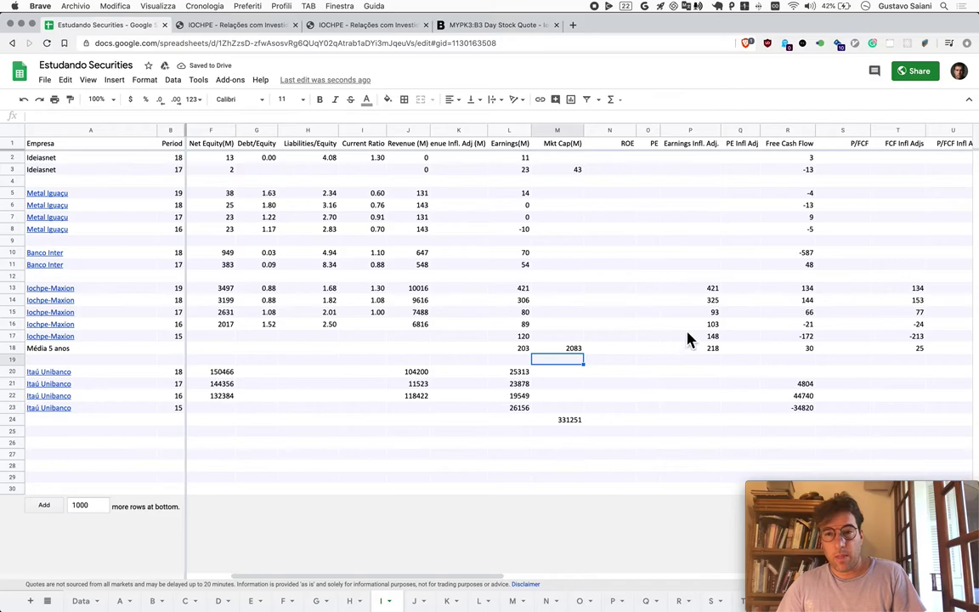
Calculate the PE in Iochpe-Maxion's Média 5 anos row as Mkt Cap divided by average Earnings (M18/L18)
{"action": "left_click", "coordinate": [655, 350]}
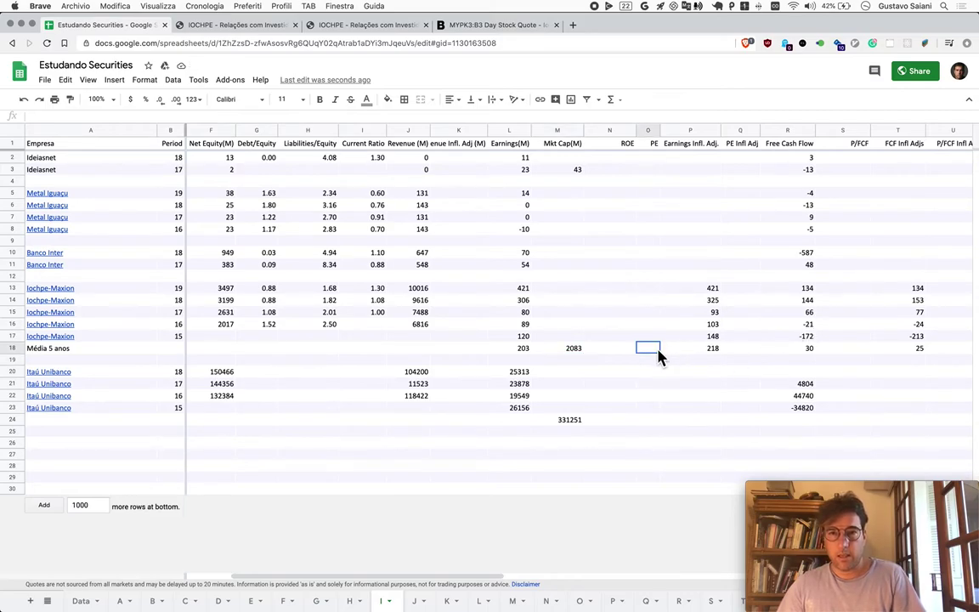
{"action": "type", "text": "="}
{"action": "key", "text": "Left"}
{"action": "key", "text": "Left"}
{"action": "type", "text": "/"}
{"action": "key", "text": "Left"}
{"action": "key", "text": "Left"}
{"action": "key", "text": "Left"}
{"action": "key", "text": "Tab"}
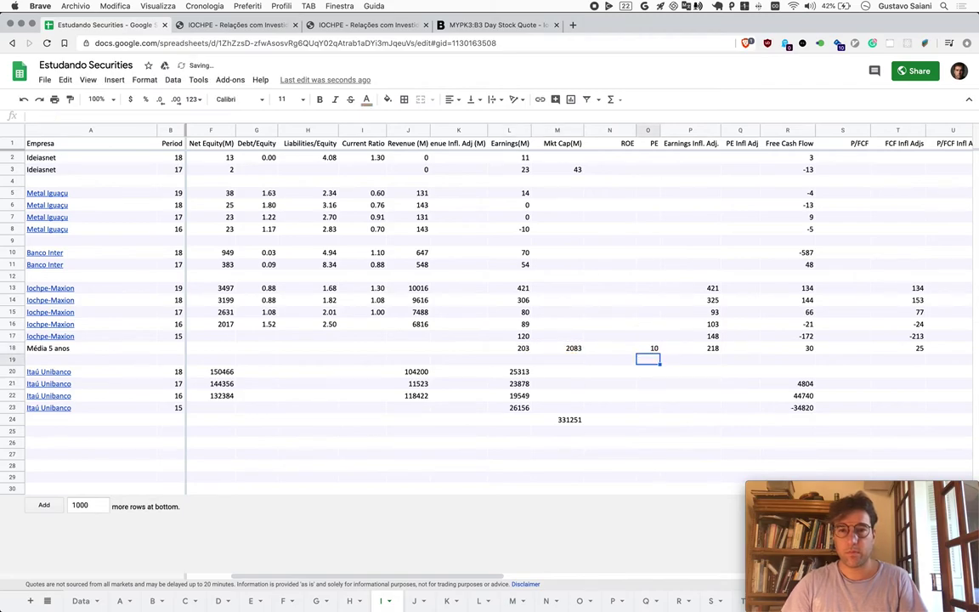
Calculate the same row's PE Infl Adj as Mkt Cap divided by Earnings Infl. Adj. (M18/P18), and go to its P/FCF cell
{"action": "key", "text": "Tab"}
{"action": "key", "text": "Tab"}
{"action": "key", "text": "Left"}
{"action": "type", "text": "="}
{"action": "key", "text": "Left"}
{"action": "key", "text": "Left"}
{"action": "key", "text": "Left"}
{"action": "key", "text": "Left"}
{"action": "type", "text": "/"}
{"action": "key", "text": "Left"}
{"action": "key", "text": "Left"}
{"action": "key", "text": "Right"}
{"action": "key", "text": "Return"}
{"action": "key", "text": "Up"}
{"action": "key", "text": "Right"}
{"action": "key", "text": "Right"}
{"action": "key", "text": "Right"}
{"action": "key", "text": "Right"}
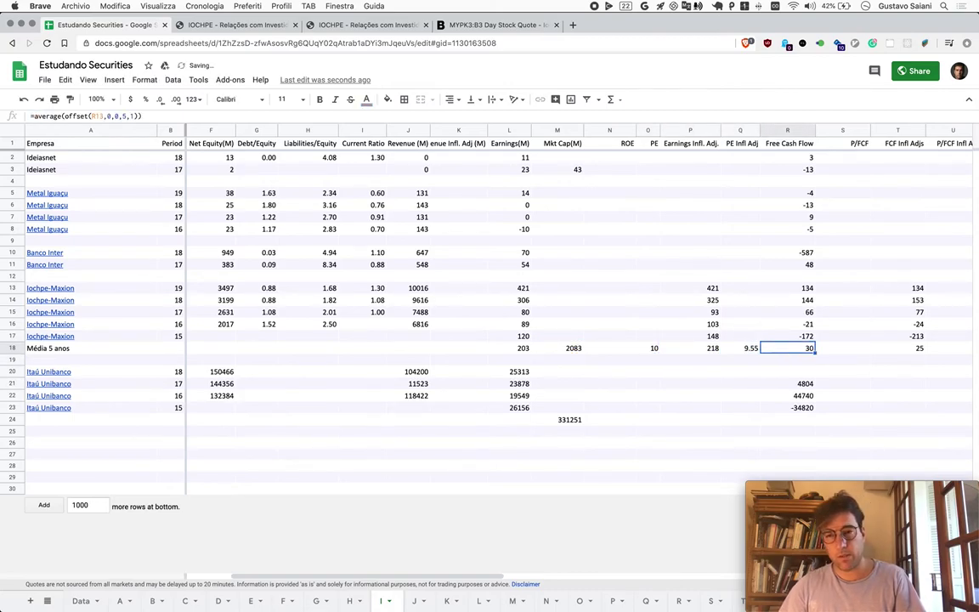
{"action": "key", "text": "Left"}
{"action": "key", "text": "Left"}
{"action": "key", "text": "Right"}
{"action": "key", "text": "Left"}
{"action": "type", "text": "="}
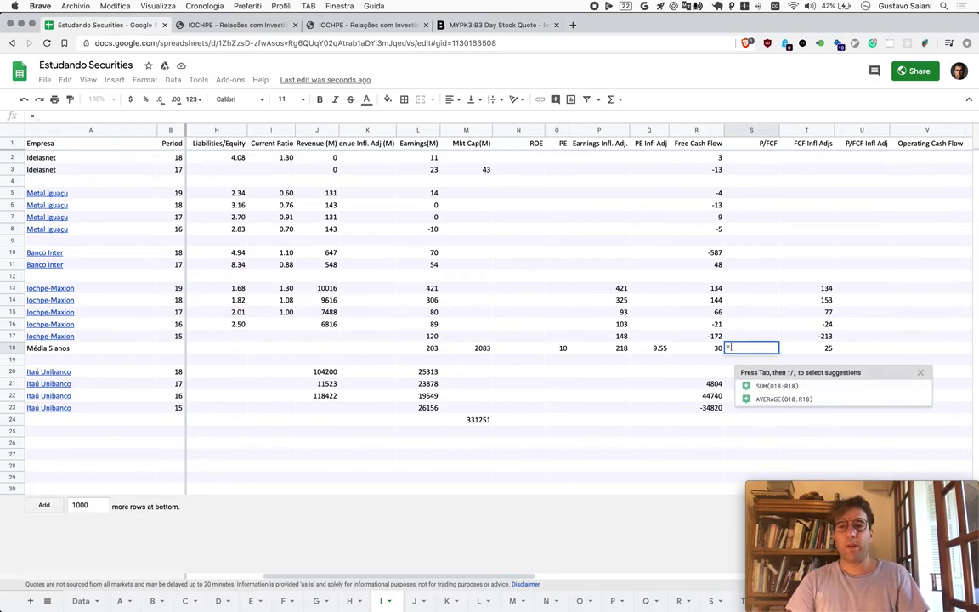
{"action": "key", "text": "Left"}
{"action": "key", "text": "Left"}
{"action": "key", "text": "Left"}
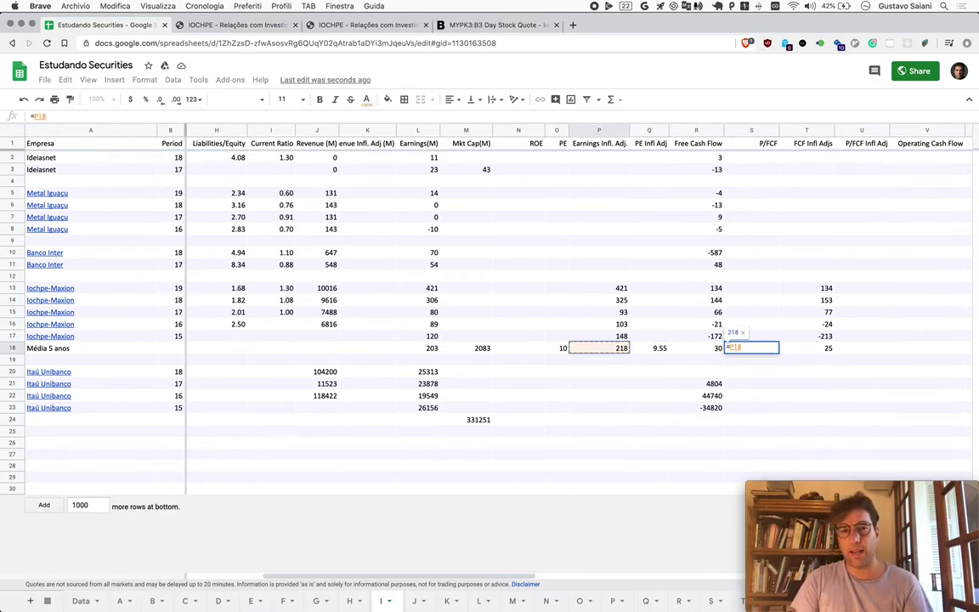
{"action": "key", "text": "Left"}
{"action": "key", "text": "Left"}
{"action": "key", "text": "Left"}
{"action": "type", "text": "o"}
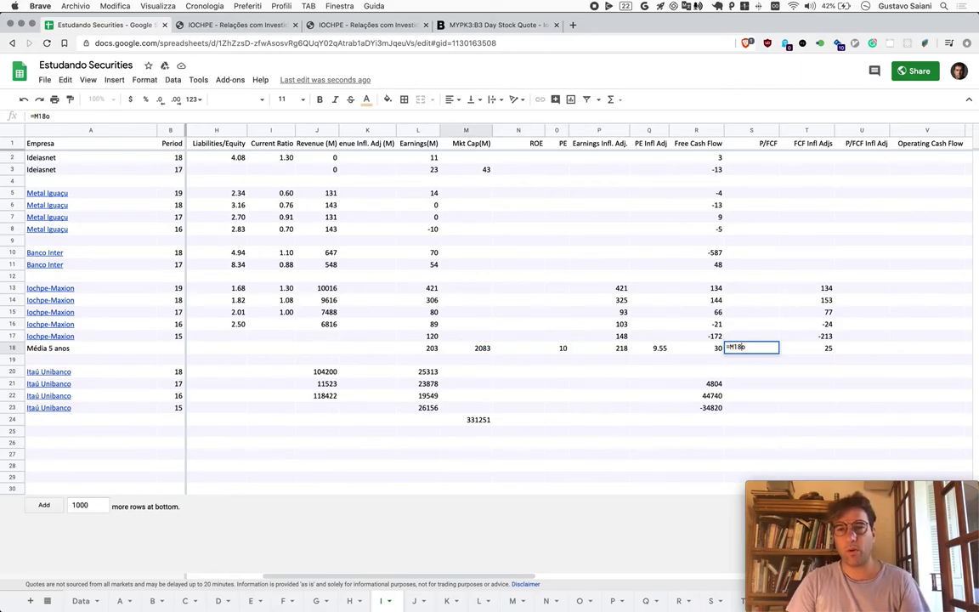
{"action": "key", "text": "BackSpace"}
{"action": "key", "text": "BackSpace"}
{"action": "key", "text": "BackSpace"}
{"action": "key", "text": "BackSpace"}
{"action": "key", "text": "BackSpace"}
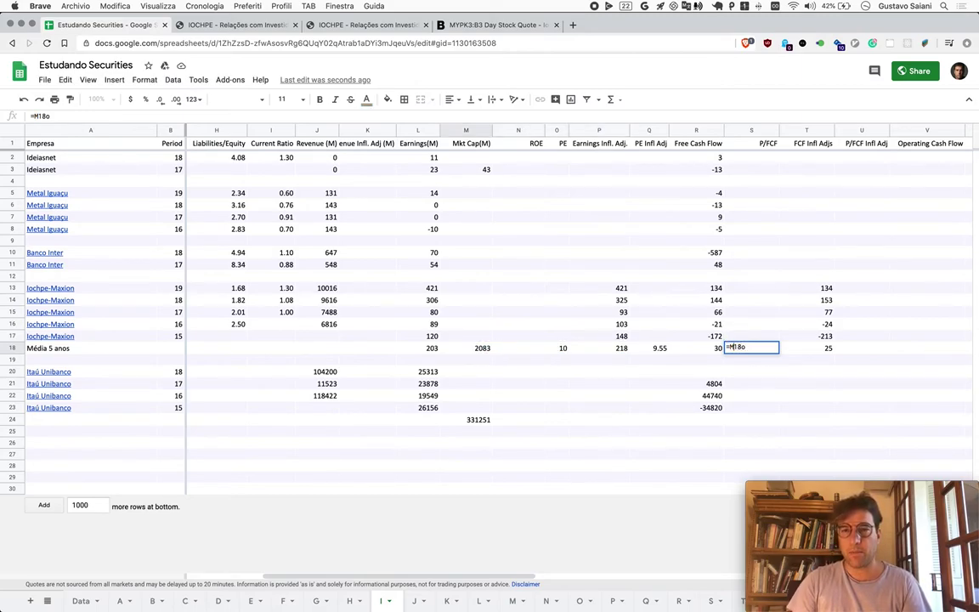
{"action": "key", "text": "Escape"}
Calculate the P/FCF in the Média 5 anos row as Mkt Cap divided by Free Cash Flow, using =M18/R18
{"action": "type", "text": "="}
{"action": "key", "text": "Left"}
{"action": "key", "text": "Left"}
{"action": "key", "text": "Left"}
{"action": "key", "text": "Left"}
{"action": "key", "text": "Left"}
{"action": "key", "text": "Left"}
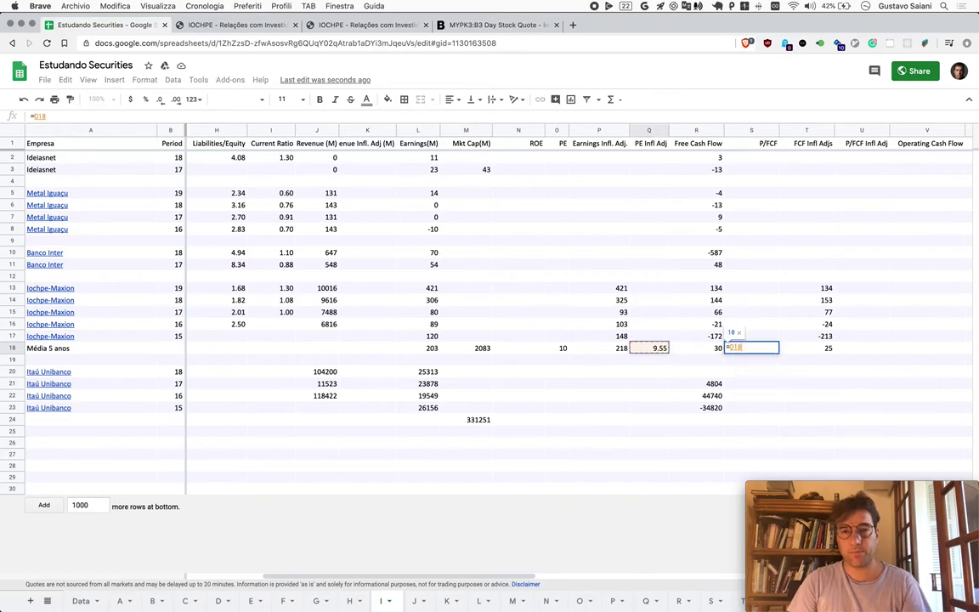
{"action": "type", "text": "/"}
{"action": "key", "text": "Left"}
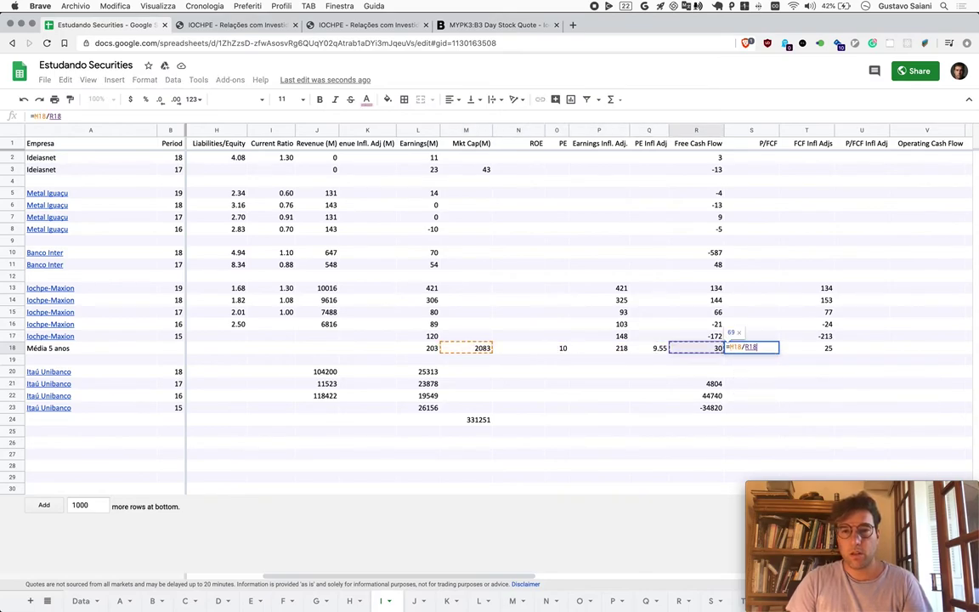
{"action": "key", "text": "Return"}
Calculate the P/FCF Infl Adj in the Média 5 anos row as Mkt Cap divided by FCF Infl Adjs, using =M18/T18
{"action": "key", "text": "Up"}
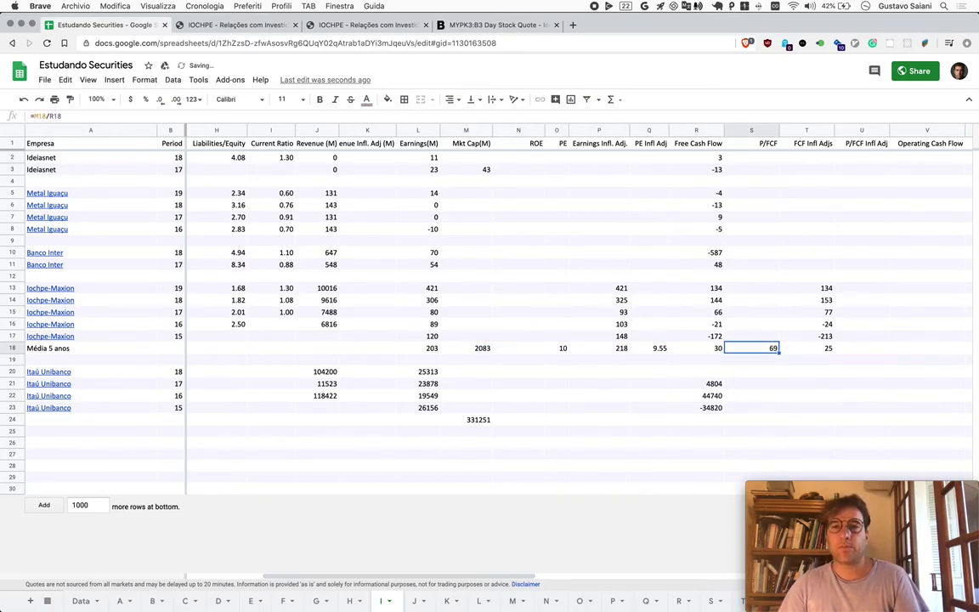
{"action": "key", "text": "Right"}
{"action": "key", "text": "Right"}
{"action": "type", "text": "="}
{"action": "key", "text": "Left"}
{"action": "key", "text": "Left"}
{"action": "key", "text": "Left"}
{"action": "key", "text": "Left"}
{"action": "key", "text": "Left"}
{"action": "key", "text": "Left"}
{"action": "key", "text": "Left"}
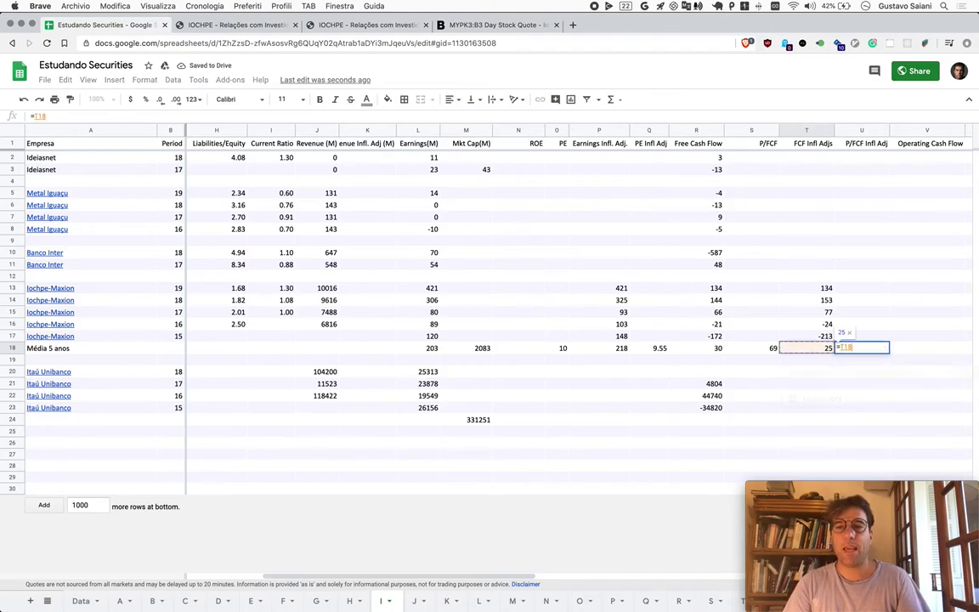
{"action": "key", "text": "Left"}
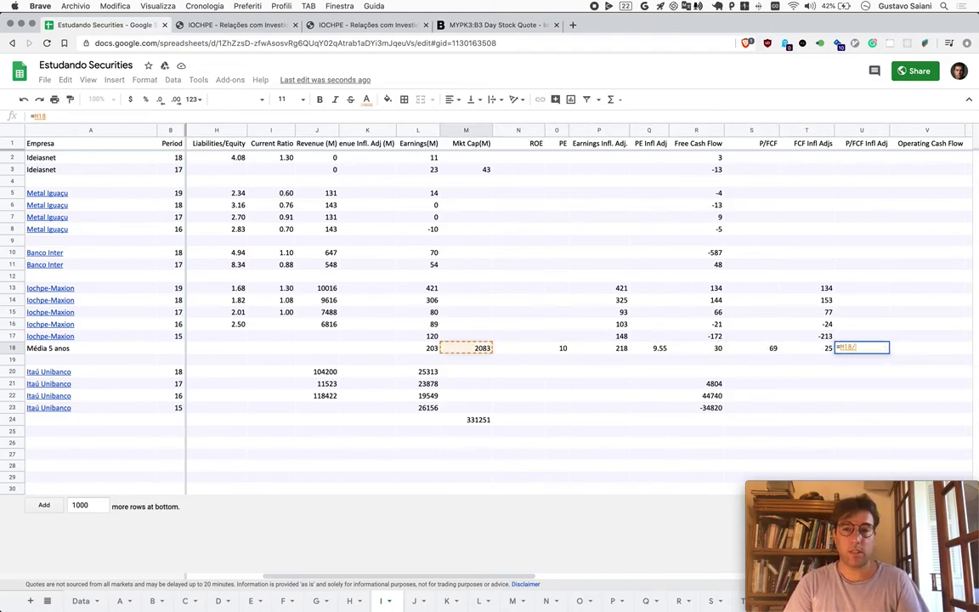
{"action": "type", "text": "/"}
{"action": "key", "text": "Left"}
{"action": "type", "text": "s"}
{"action": "key", "text": "BackSpace"}
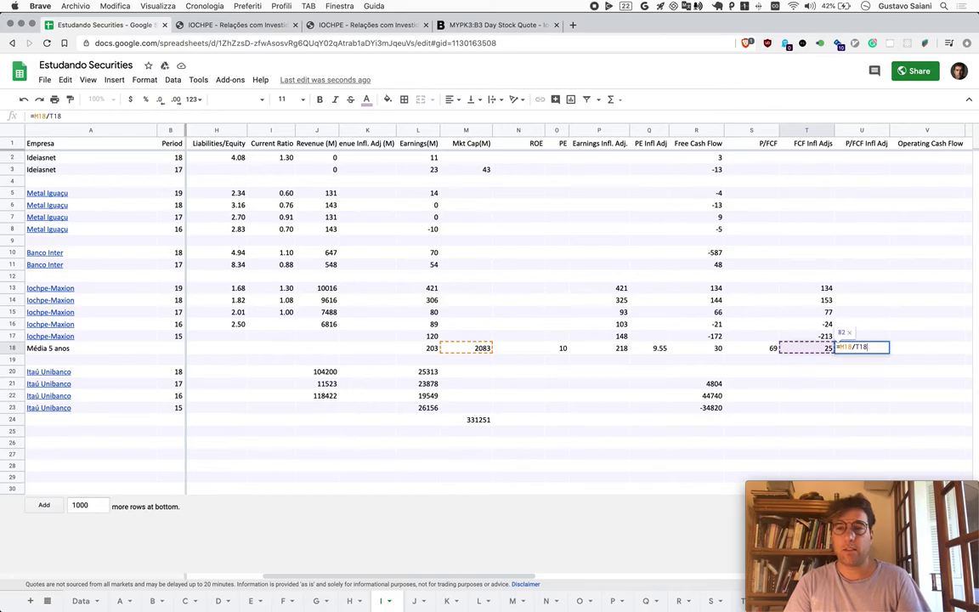
{"action": "key", "text": "Return"}
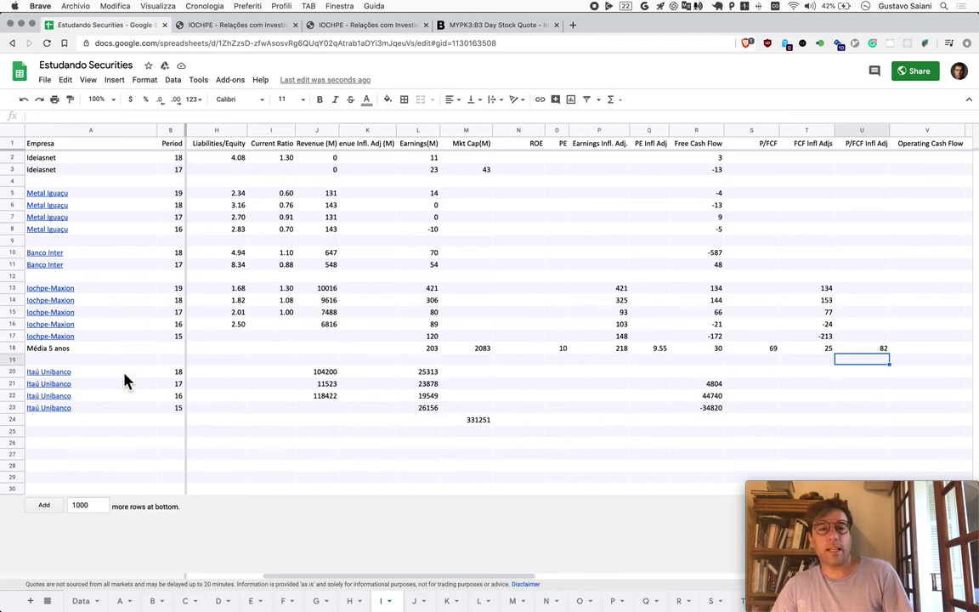
{"action": "mouse_move", "coordinate": [70, 325]}
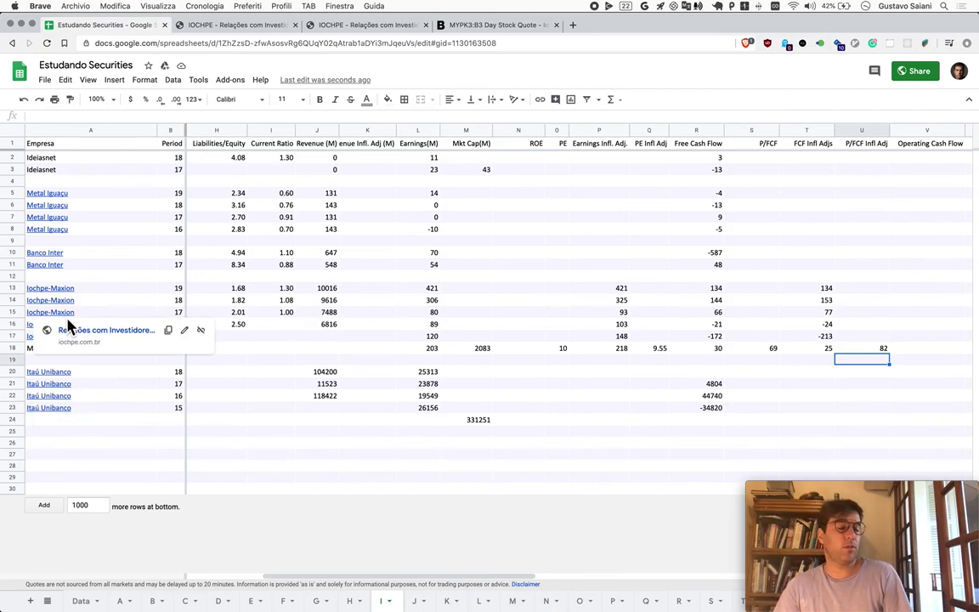